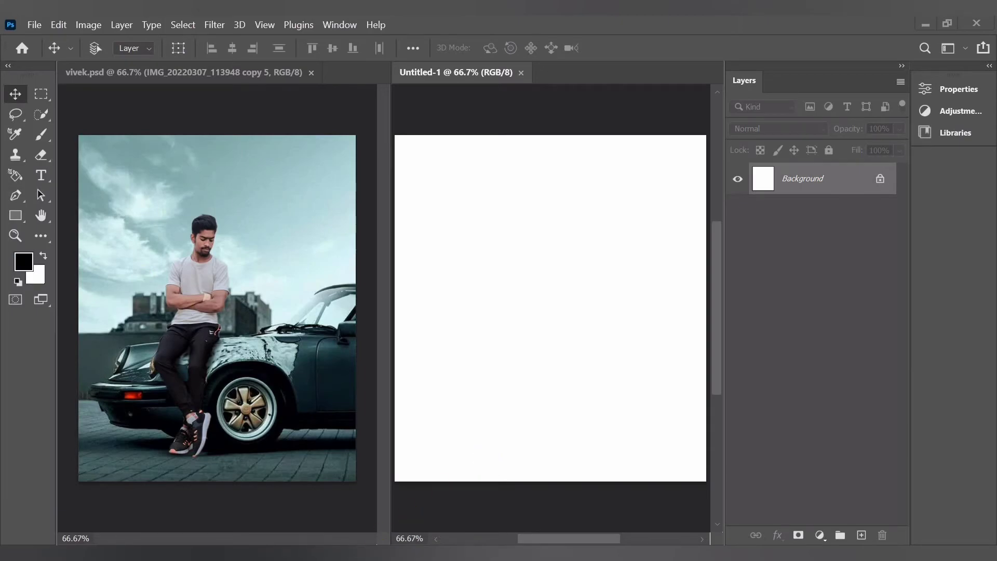
- Place the Car background image into the Untitled-1 document and move it flush with the canvas's right edge
mouse_move(423, 556)
click(423, 519)
drag(174, 204, 496, 391)
drag(493, 385, 494, 385)
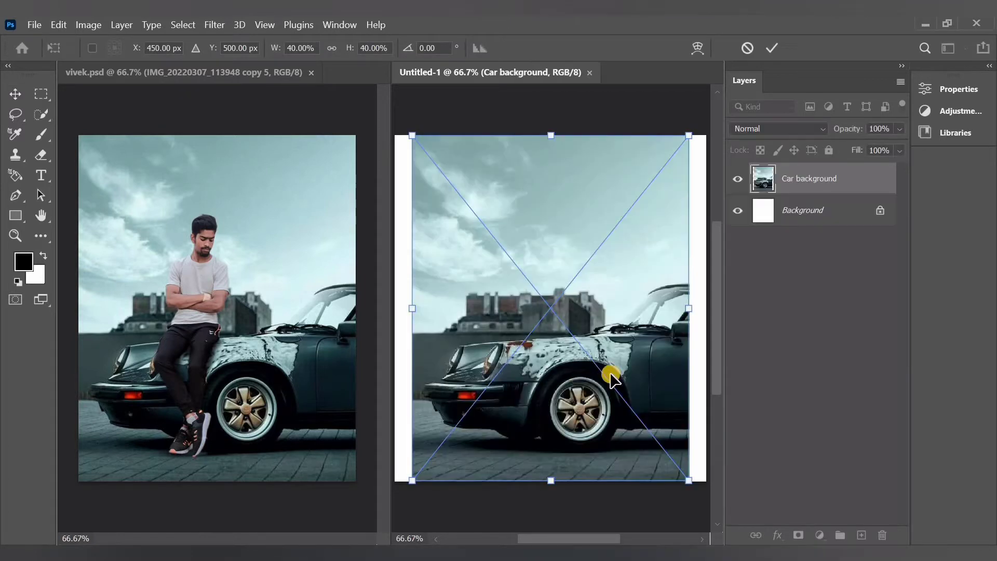
drag(587, 371, 605, 345)
click(815, 393)
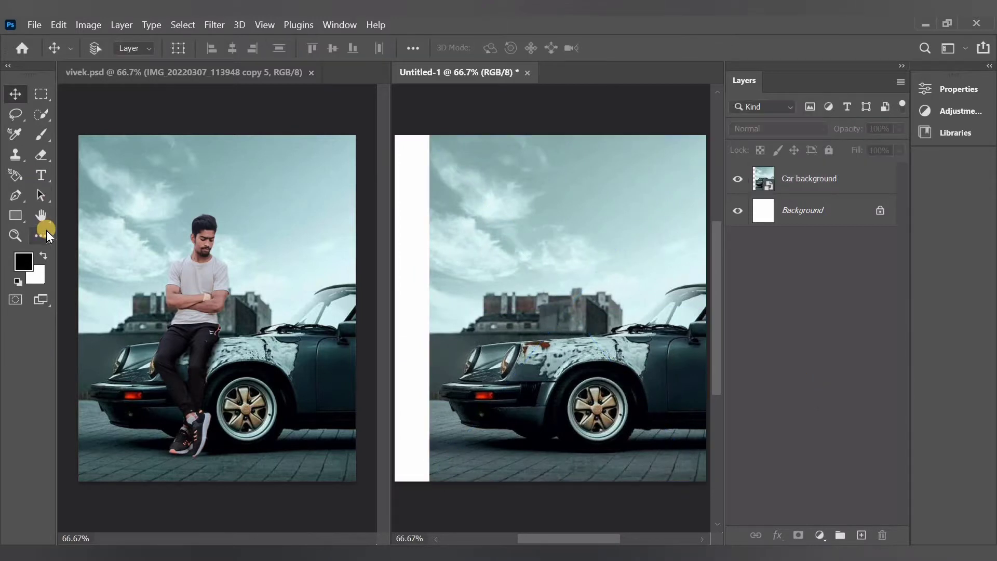
- Start a crop with the Ratio preset and extend the crop frame to the canvas's upper edge
key(c)
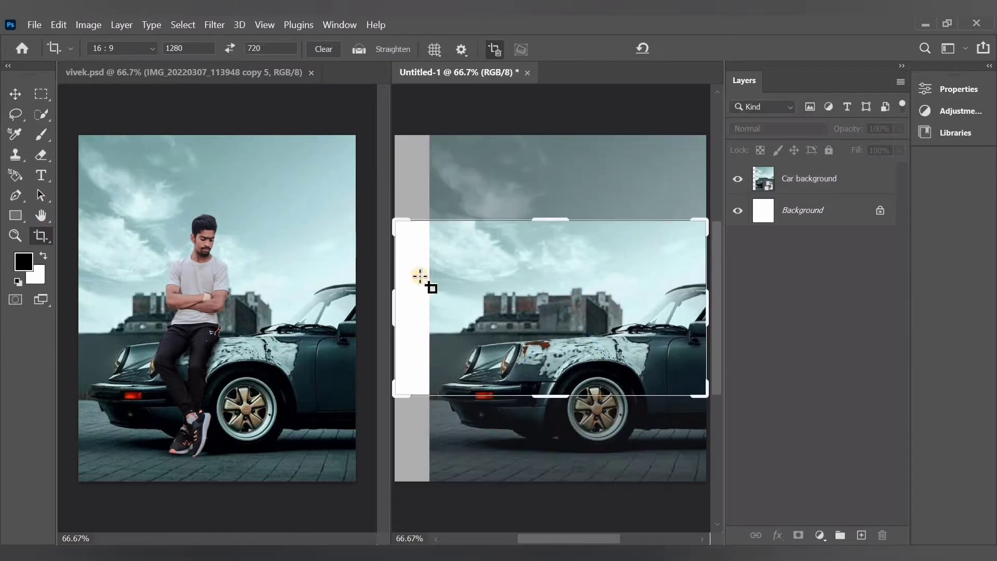
click(154, 49)
click(106, 60)
drag(554, 213, 557, 171)
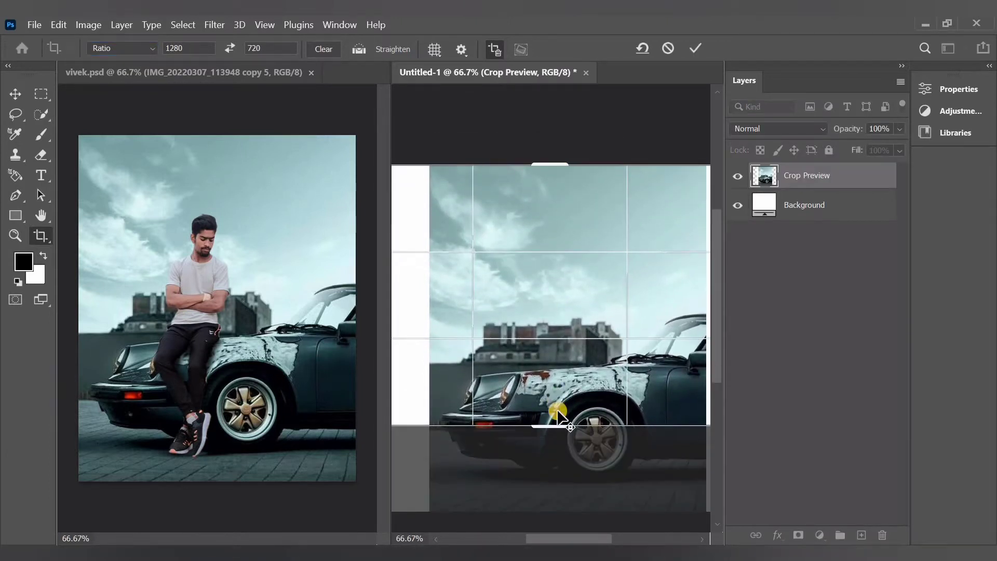
scroll(558, 411, down, 2)
scroll(510, 349, down, 3)
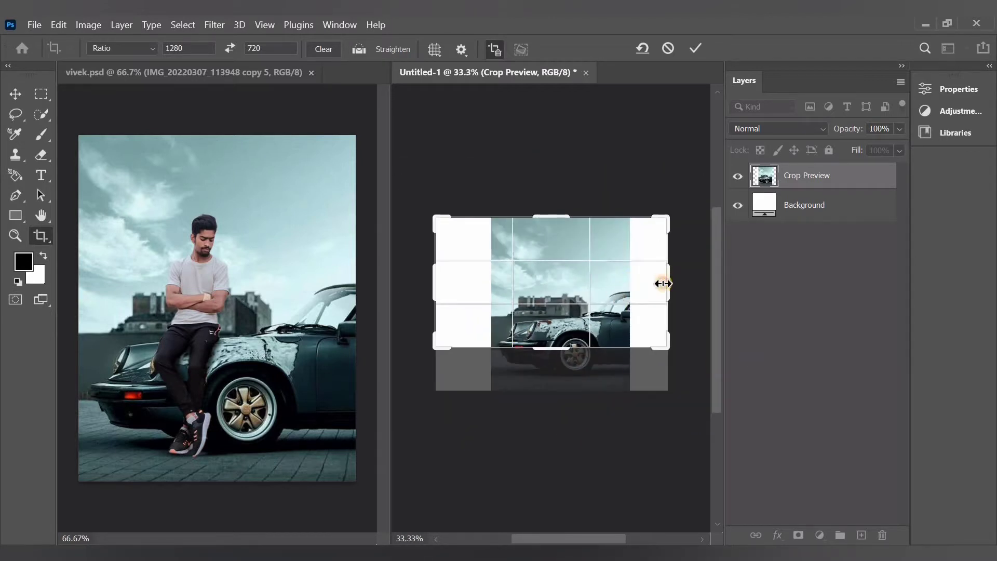
drag(663, 283, 653, 283)
key(ctrl+z)
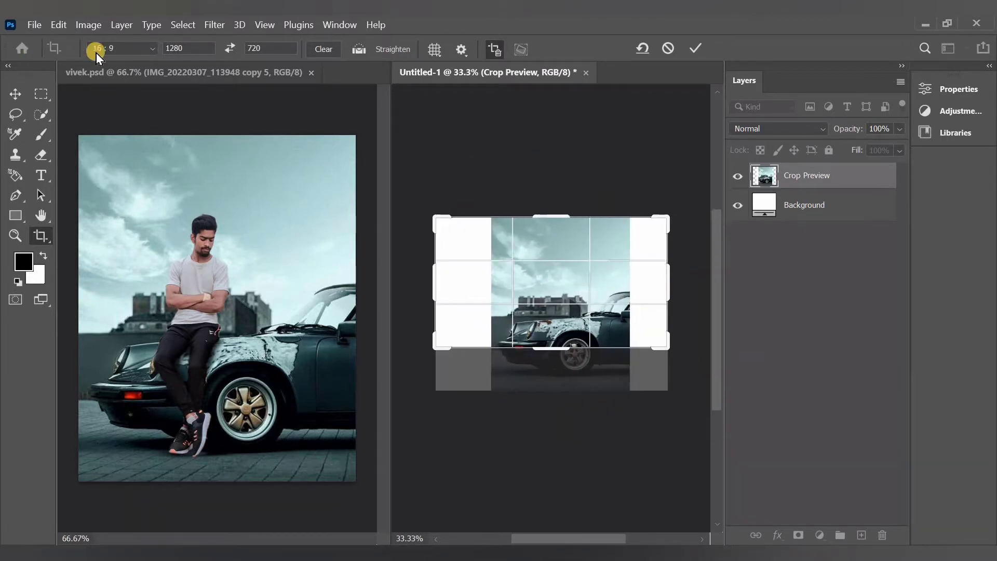
- Clear the crop ratio values and crop the canvas to the edges of the car image
click(146, 52)
click(146, 63)
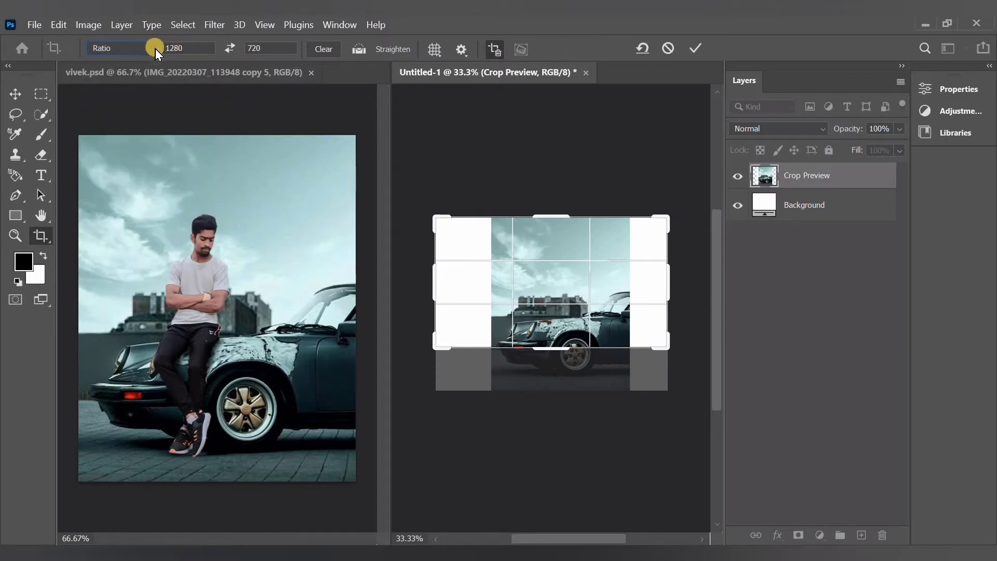
drag(673, 278, 649, 277)
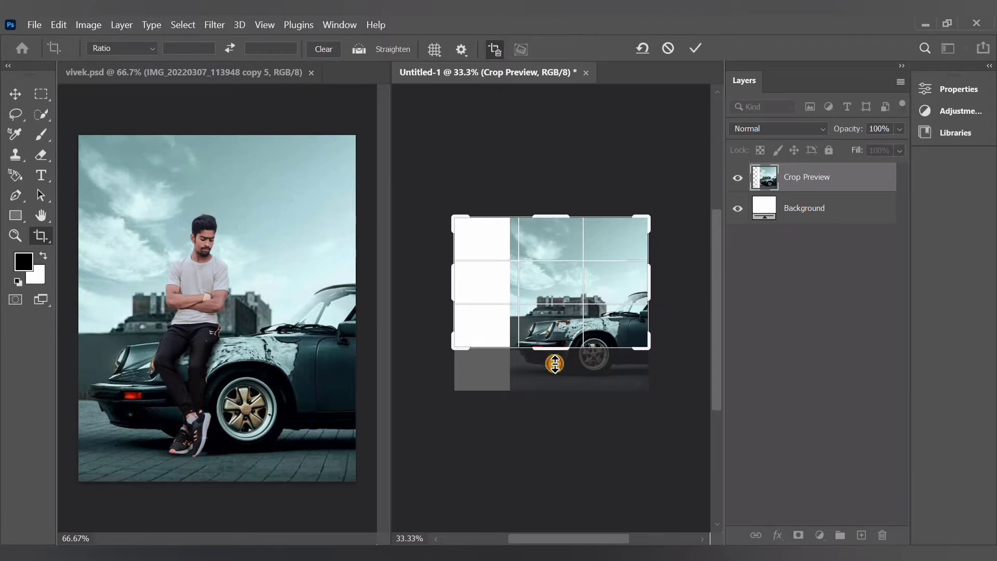
drag(555, 364, 554, 365)
drag(470, 287, 475, 286)
key(Return)
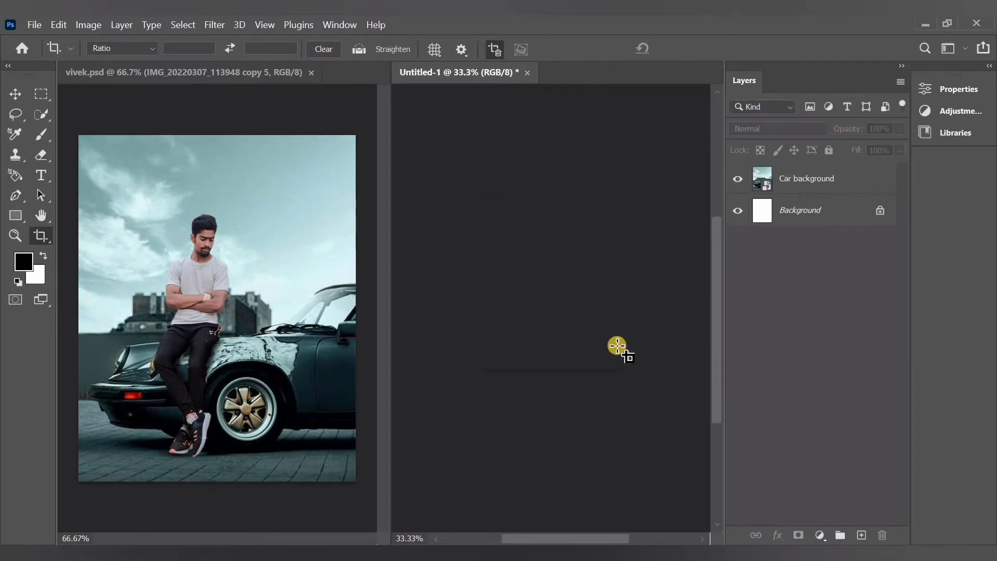
- Place the photo IMG_20220307_113948 from the photo editing background folder as a new layer above the car image
scroll(576, 345, up, 3)
scroll(583, 340, up, 2)
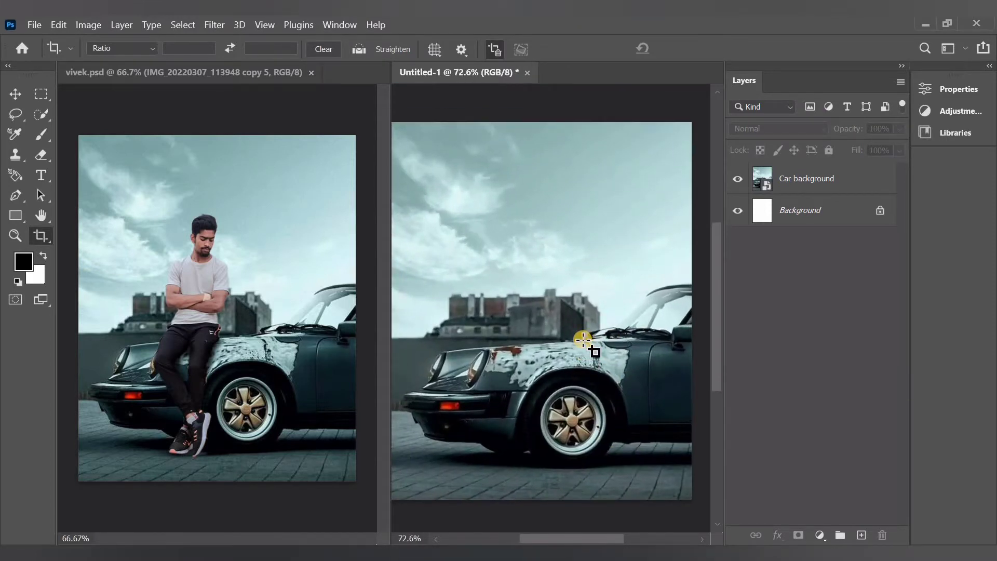
scroll(584, 339, down, 1)
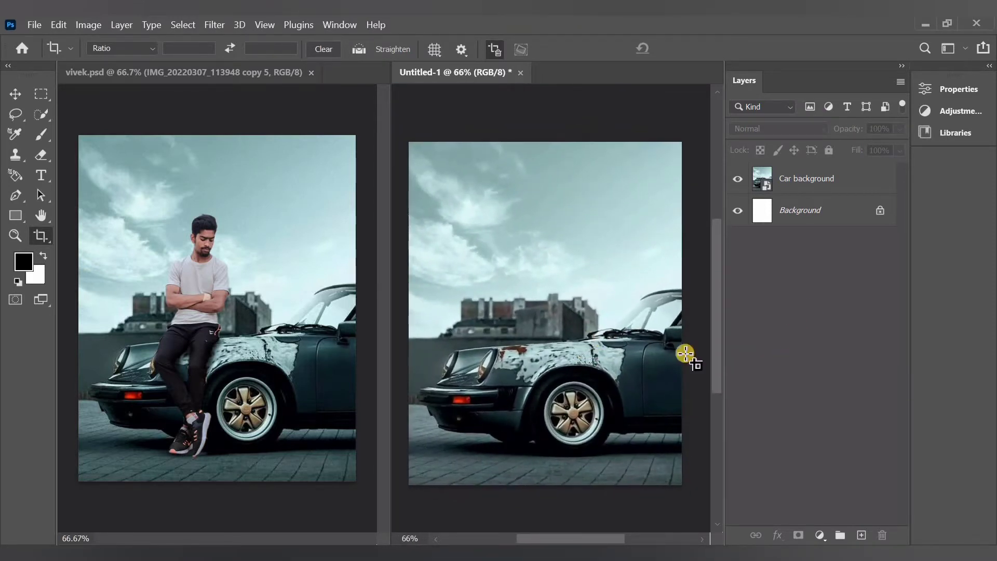
click(387, 504)
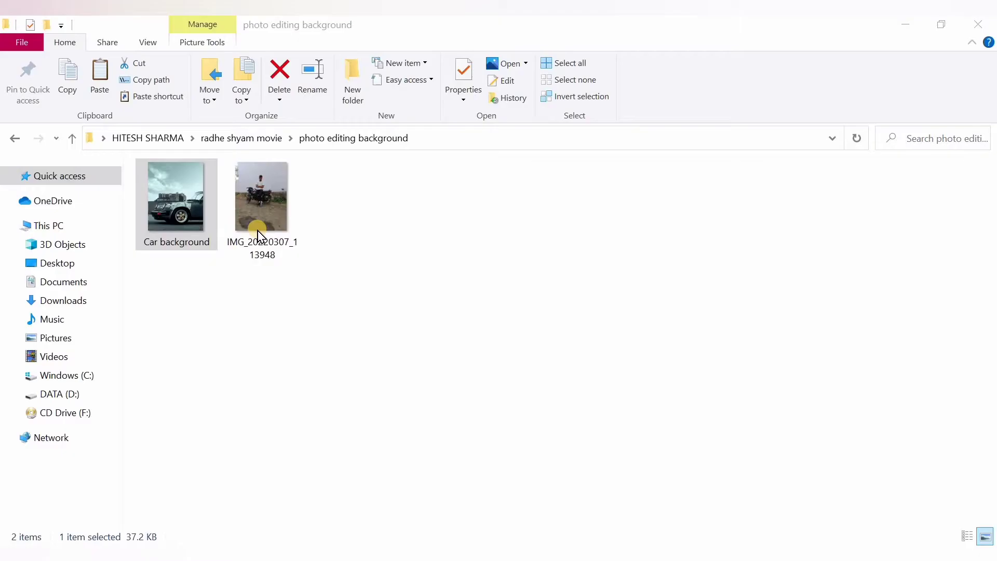
drag(259, 199, 500, 380)
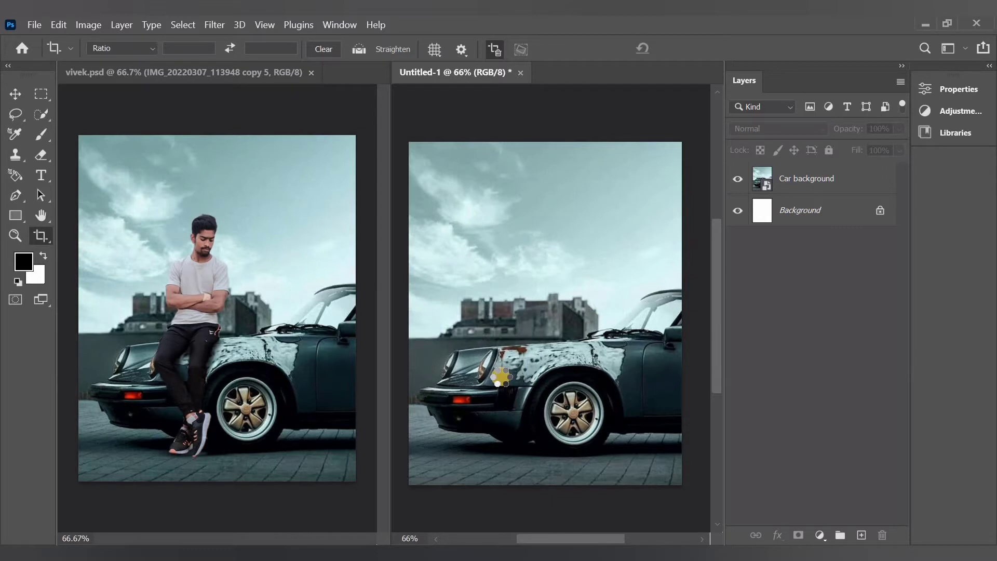
drag(507, 375, 507, 375)
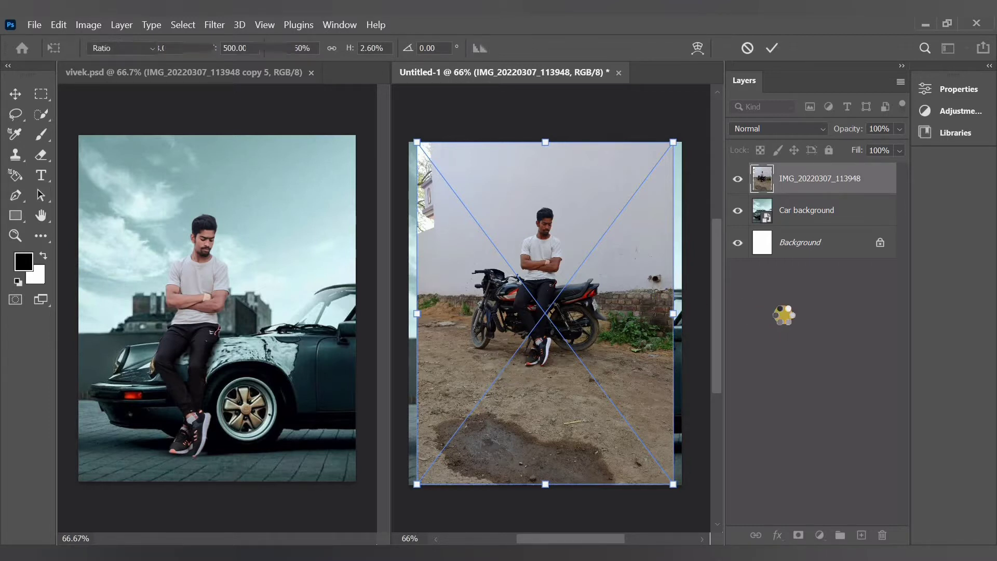
- Make a rough selection of the man leaning on the motorcycle with the Quick Selection tool
click(50, 116)
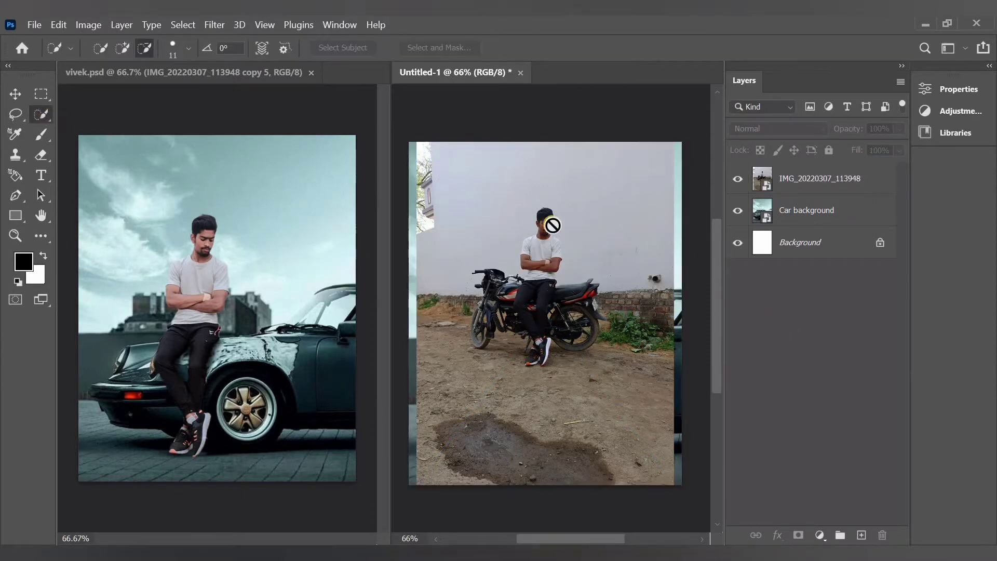
scroll(551, 216, up, 6)
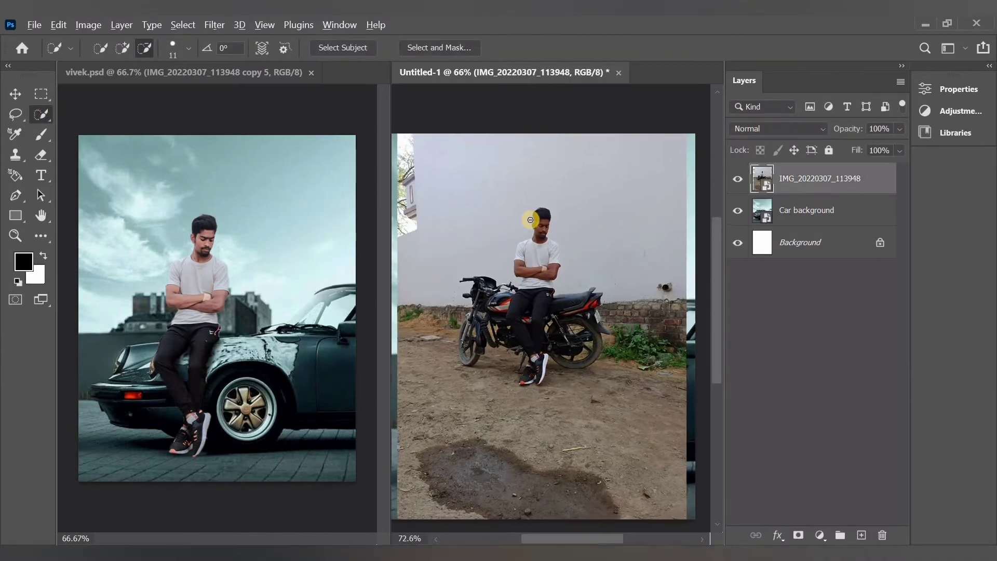
scroll(508, 236, down, 5)
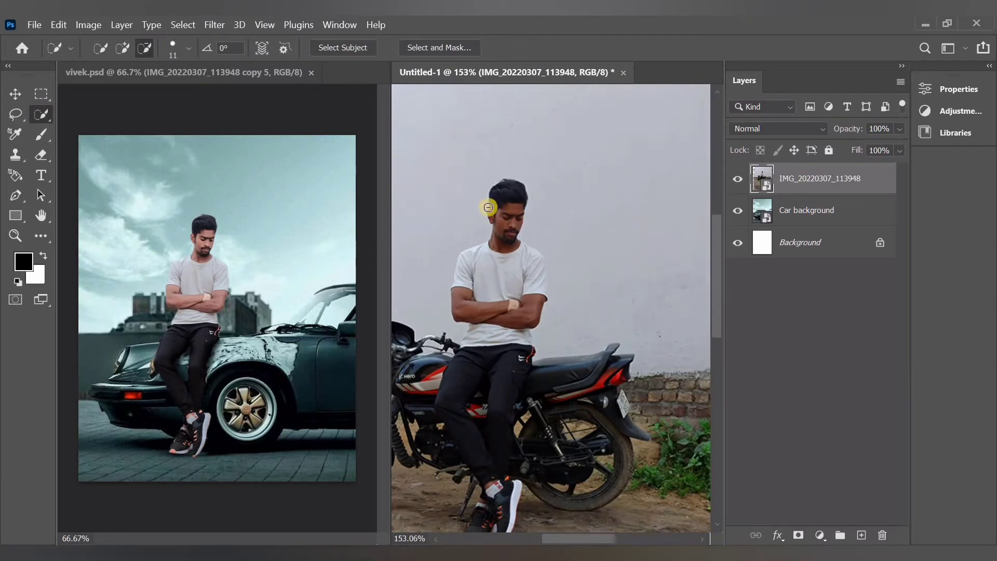
mouse_move(453, 389)
mouse_down()
mouse_move(470, 450)
mouse_move(506, 492)
mouse_move(501, 513)
mouse_up()
scroll(463, 376, down, 3)
click(123, 48)
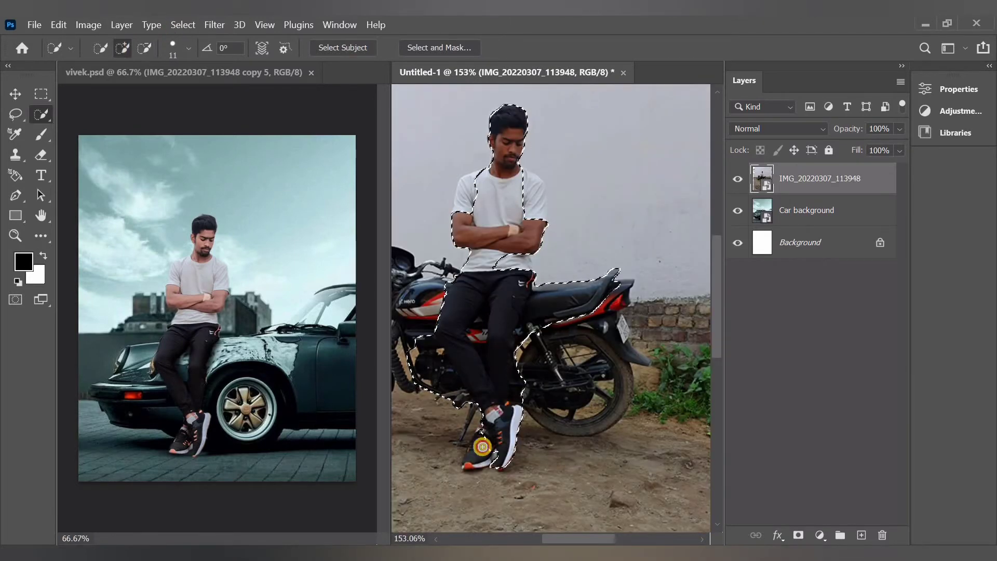
- Set the Quick Selection brush size to 7 px and subtract the wall area beside the man's chin from the selection
click(145, 47)
scroll(509, 156, up, 5)
scroll(468, 289, up, 5)
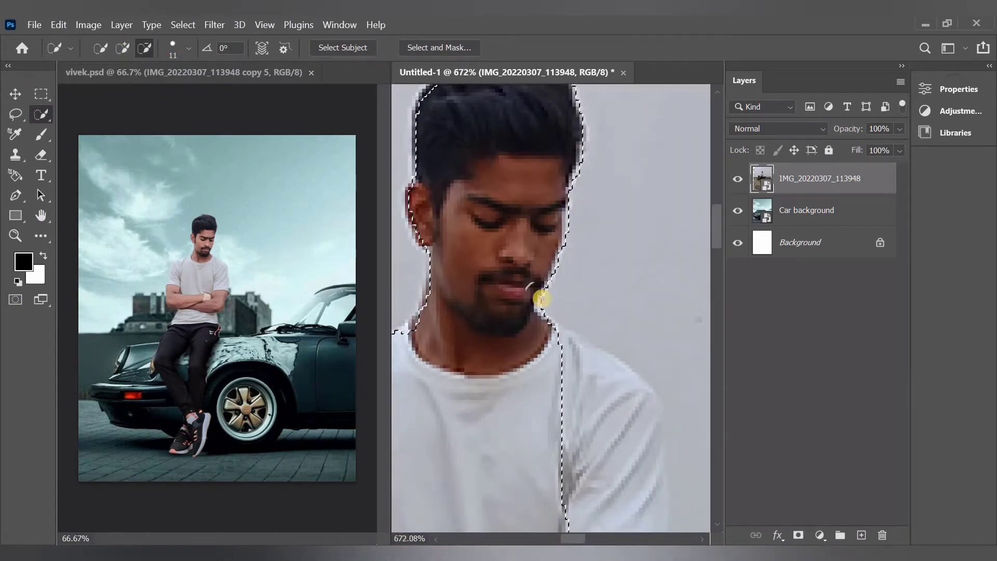
click(188, 48)
drag(108, 95, 106, 95)
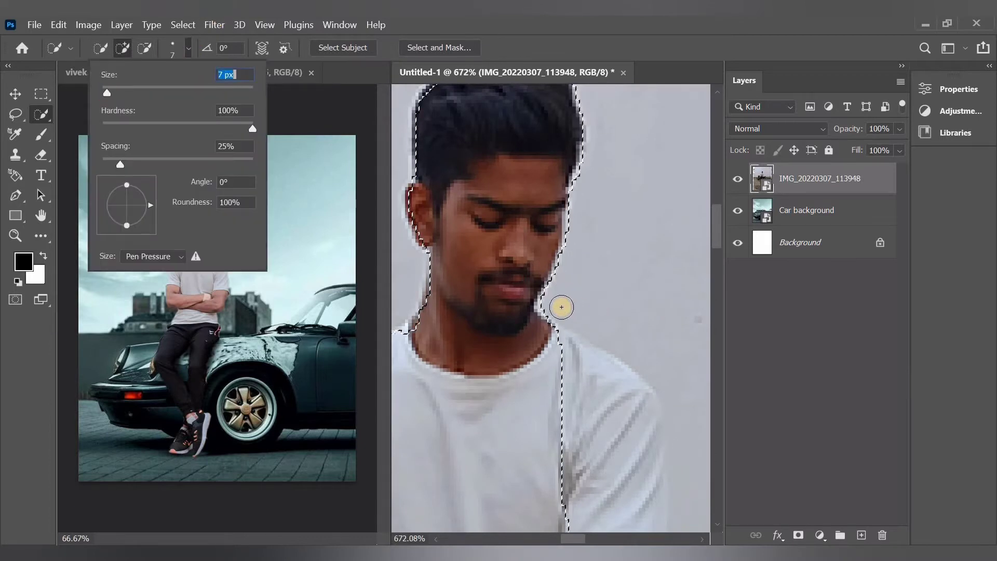
click(563, 303)
key(alt)
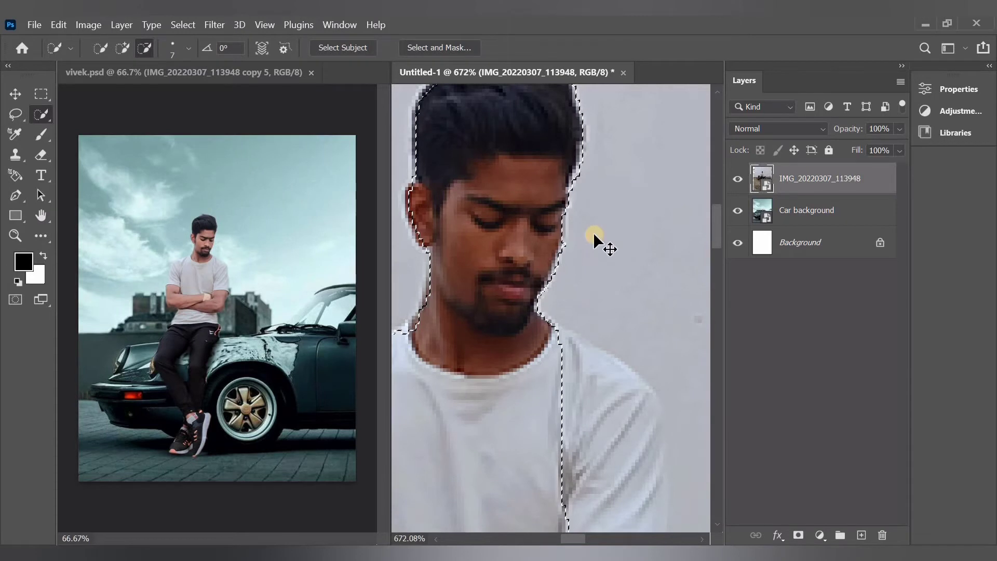
- Add the man's shoulder and white sleeve on the right side of the photo to the selection
scroll(494, 256, down, 3)
scroll(495, 257, down, 2)
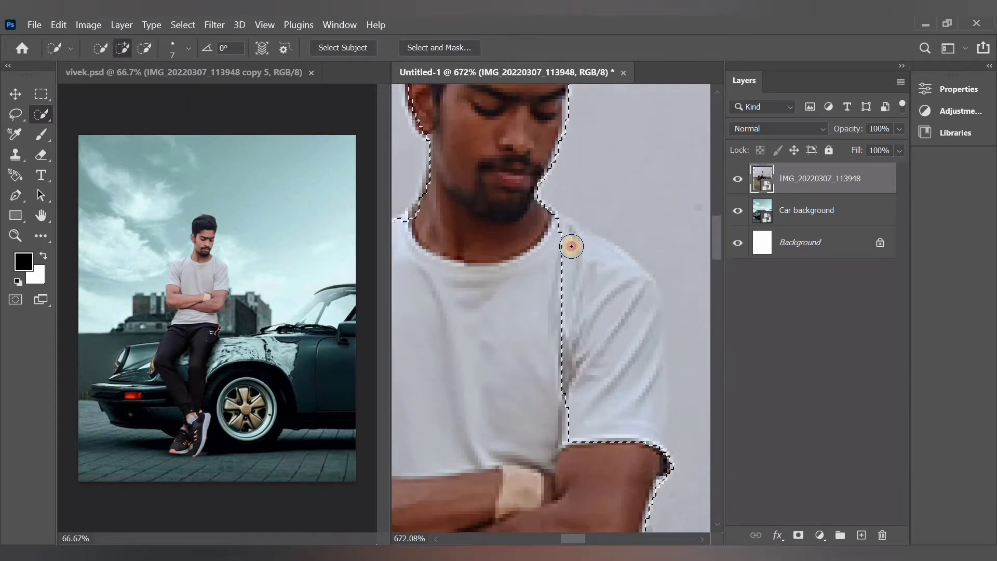
mouse_move(570, 240)
mouse_down()
mouse_move(609, 279)
mouse_move(634, 346)
mouse_move(636, 453)
mouse_up()
drag(644, 334, 595, 345)
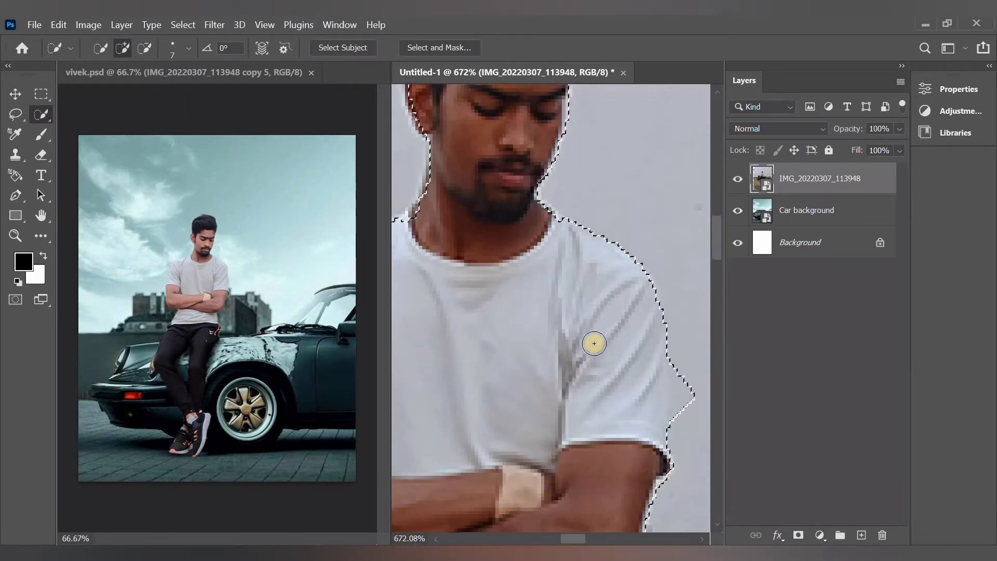
- Subtract the stray patch of wall beside the white sleeve from the selection
scroll(591, 336, down, 1)
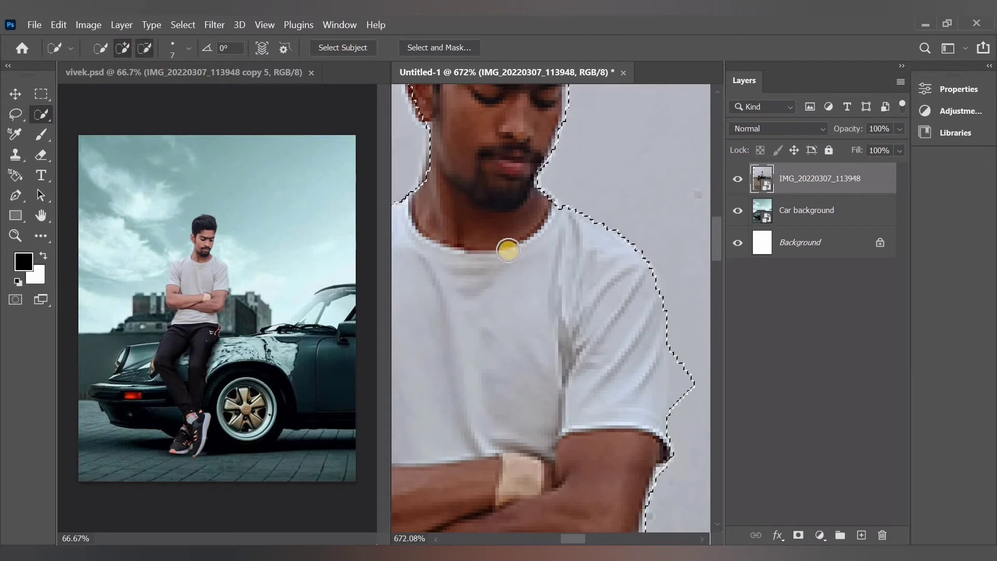
key(alt)
scroll(564, 328, right, 2)
drag(603, 359, 609, 409)
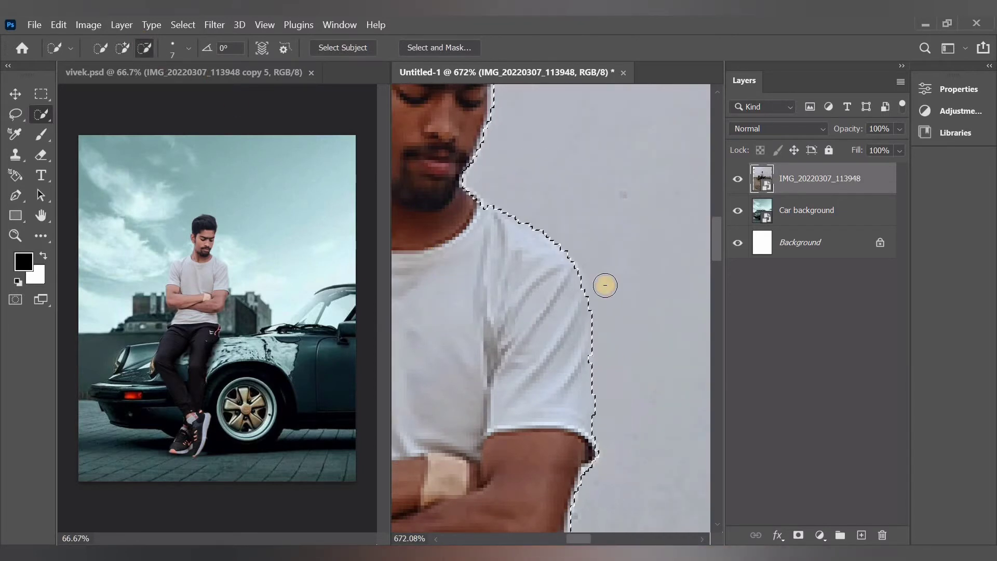
- Add the lower part of the white shirt beneath the crossed arms to the selection
scroll(605, 298, down, 4)
scroll(613, 307, left, 1)
click(159, 78)
scroll(535, 240, down, 3)
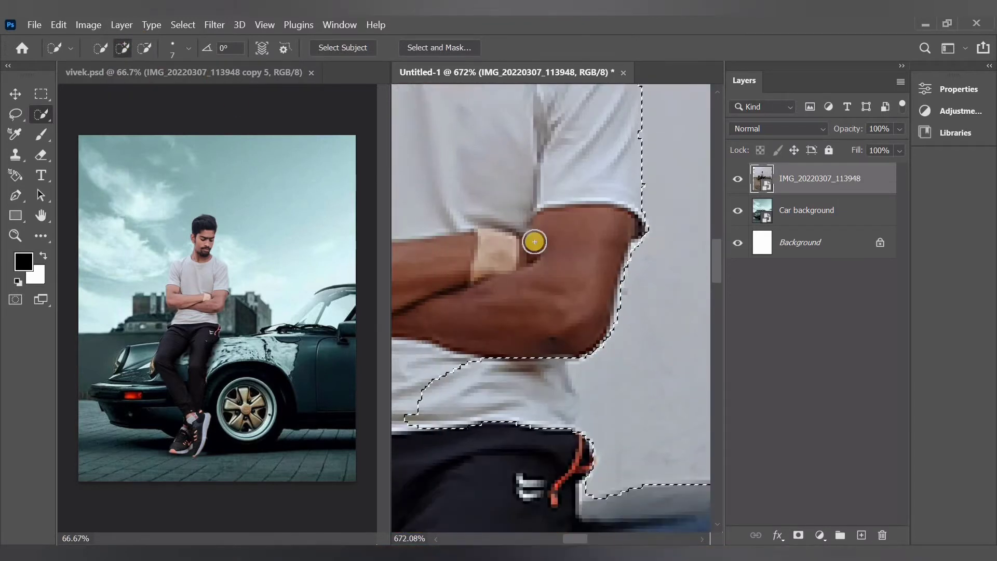
drag(539, 273, 549, 346)
drag(480, 271, 488, 238)
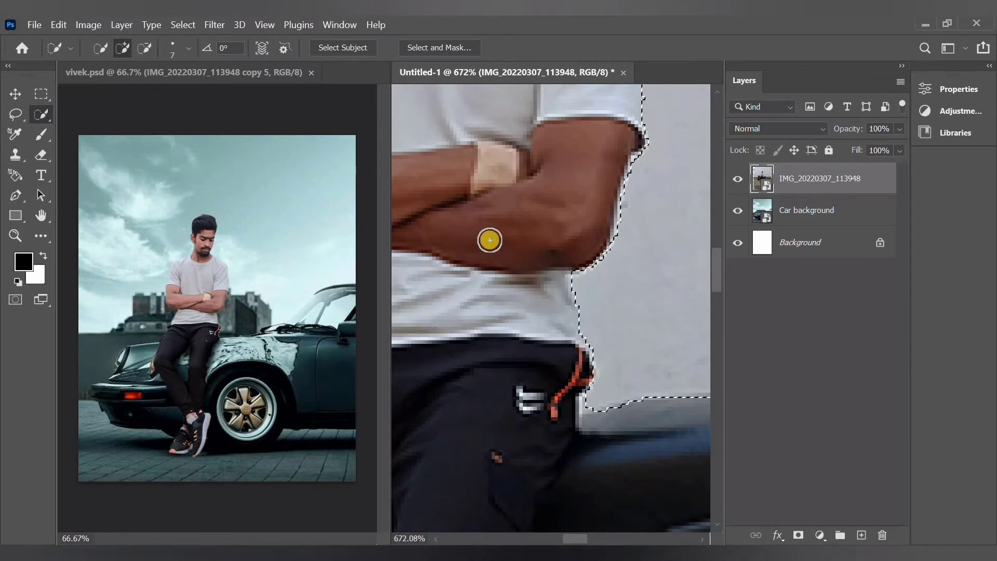
- Subtract the motorcycle seat and the area behind the man's leg from the selection
scroll(421, 196, down, 2)
click(144, 47)
scroll(525, 234, down, 1)
scroll(524, 236, down, 2)
scroll(525, 236, left, 1)
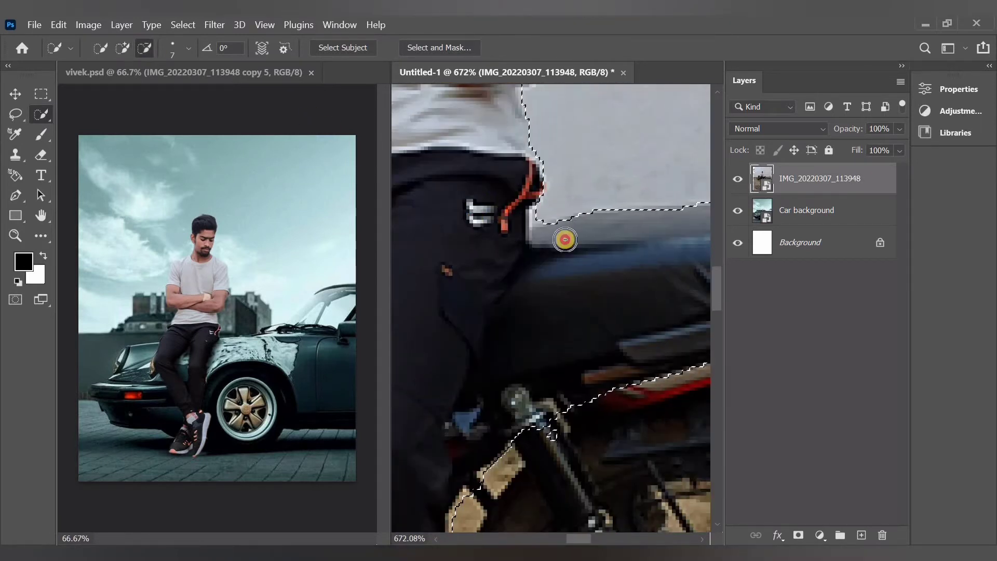
drag(566, 238, 500, 422)
drag(689, 356, 614, 260)
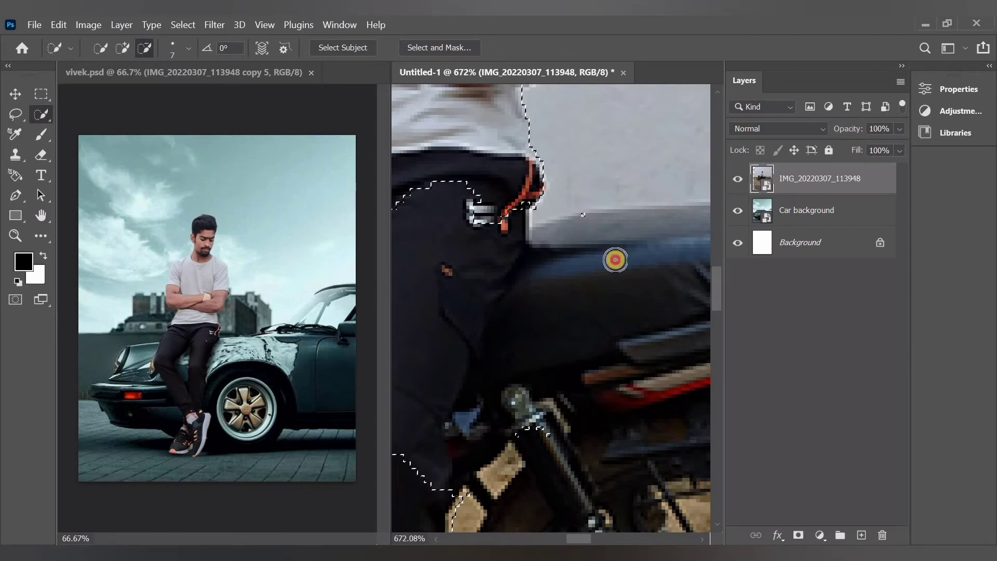
- Add the missing hip and thigh area of the black trousers back to the selection along the motorcycle seat
scroll(577, 264, down, 3)
click(124, 48)
scroll(512, 182, up, 20)
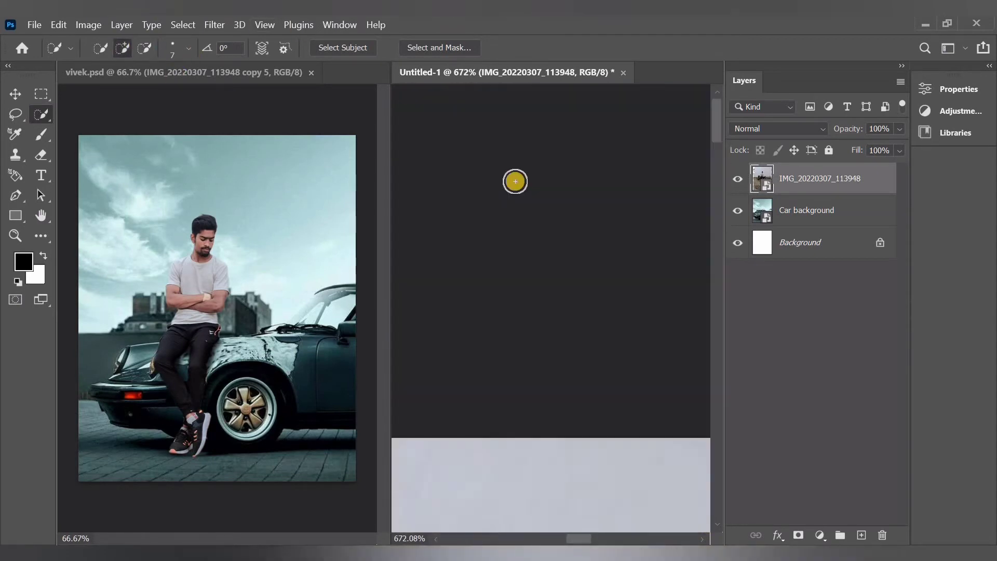
scroll(587, 190, down, 10)
scroll(572, 197, right, 2)
scroll(494, 191, down, 7)
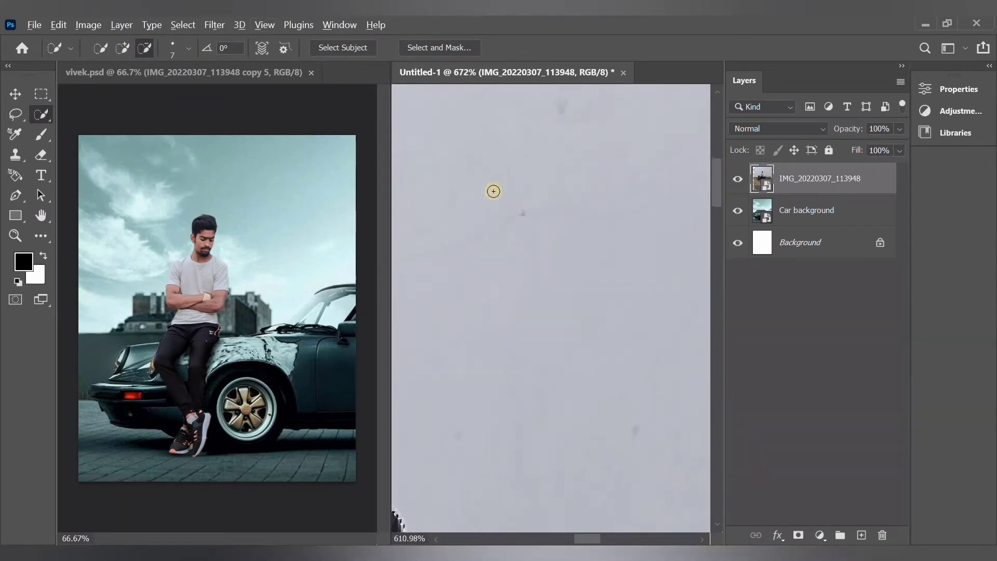
scroll(466, 289, down, 12)
scroll(453, 312, left, 3)
scroll(532, 361, up, 11)
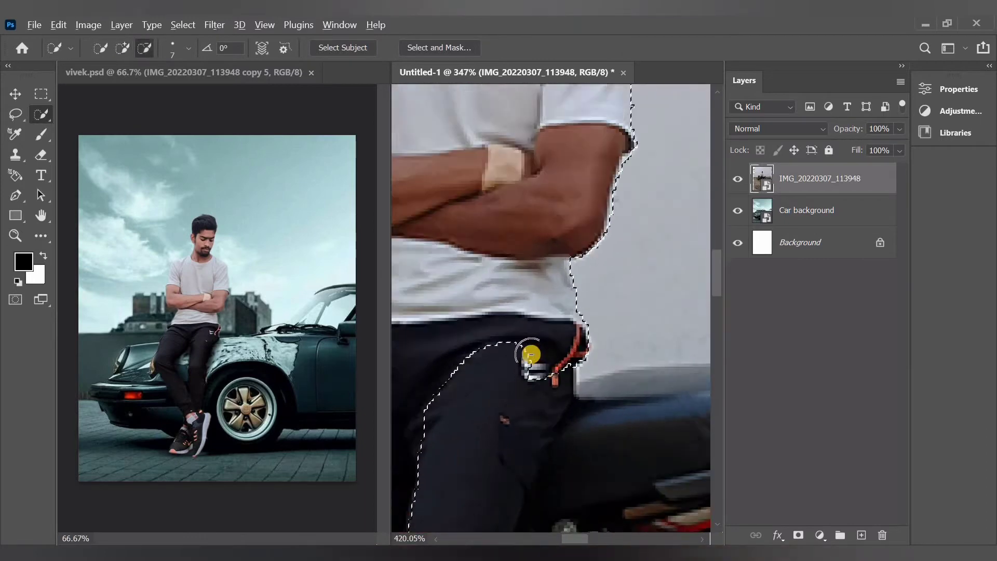
scroll(530, 350, up, 4)
scroll(529, 349, down, 4)
scroll(521, 242, down, 5)
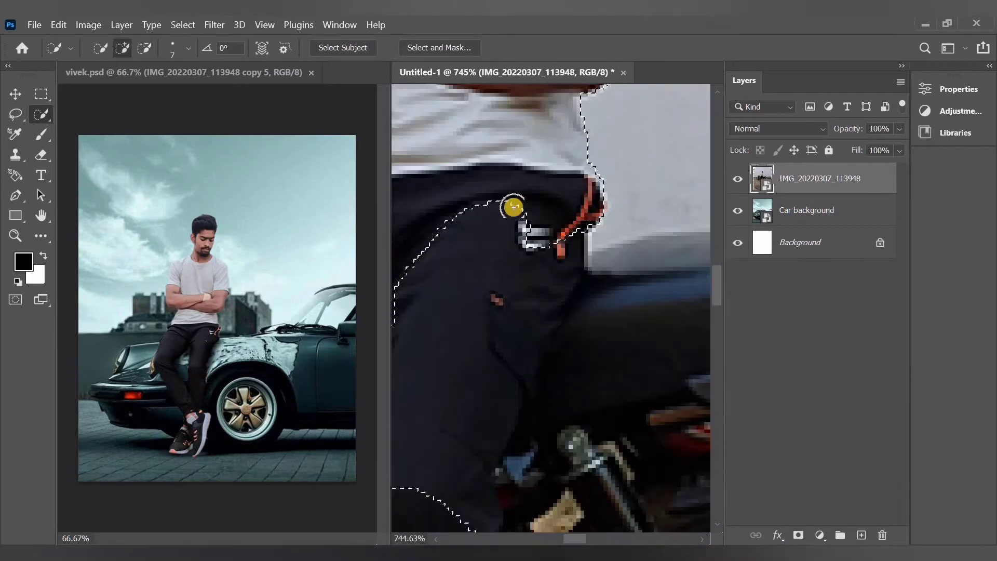
scroll(472, 338, down, 3)
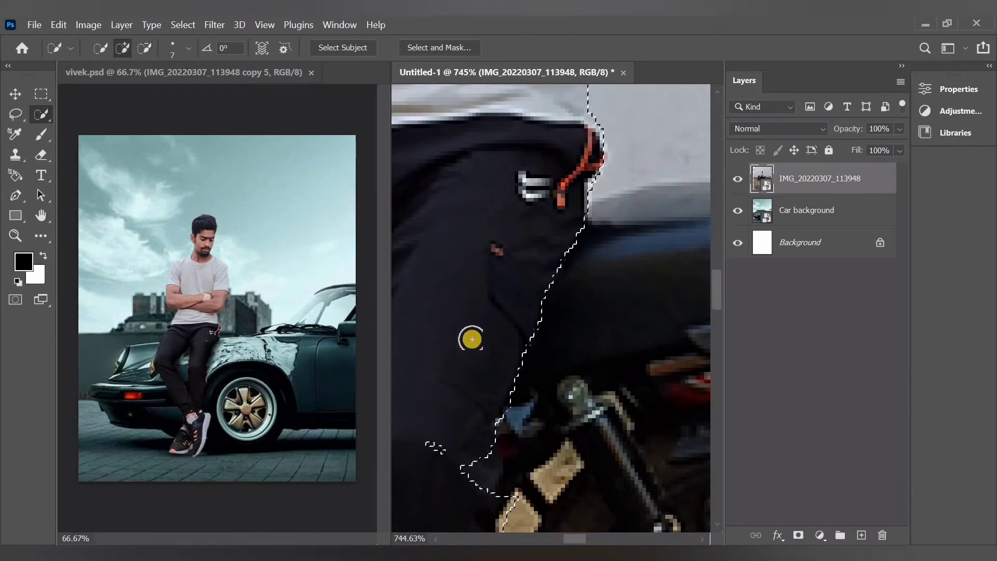
- Subtract the motorcycle frame and footrest area behind the trouser leg, down to the white-soled shoe, from the selection
click(147, 48)
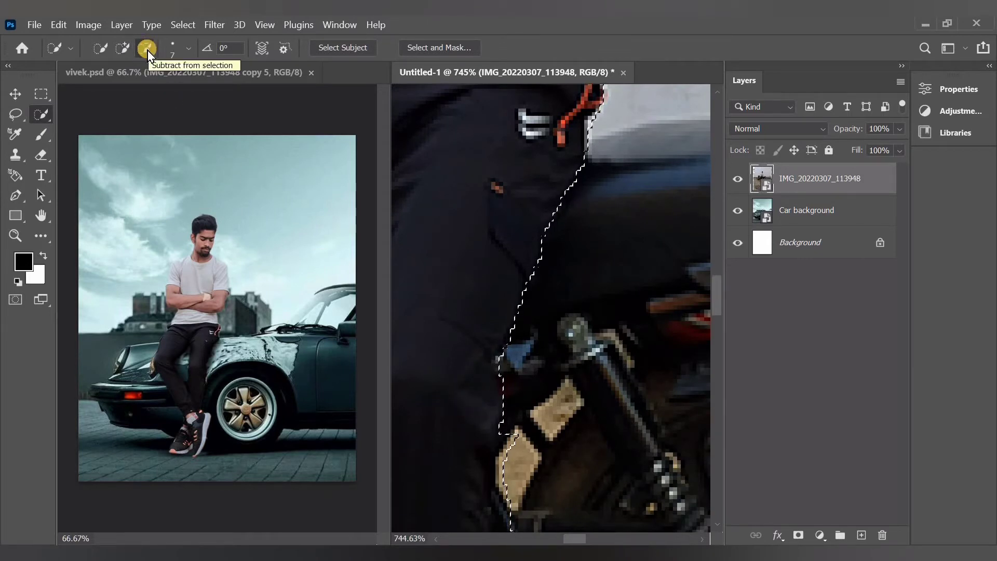
scroll(534, 306, down, 2)
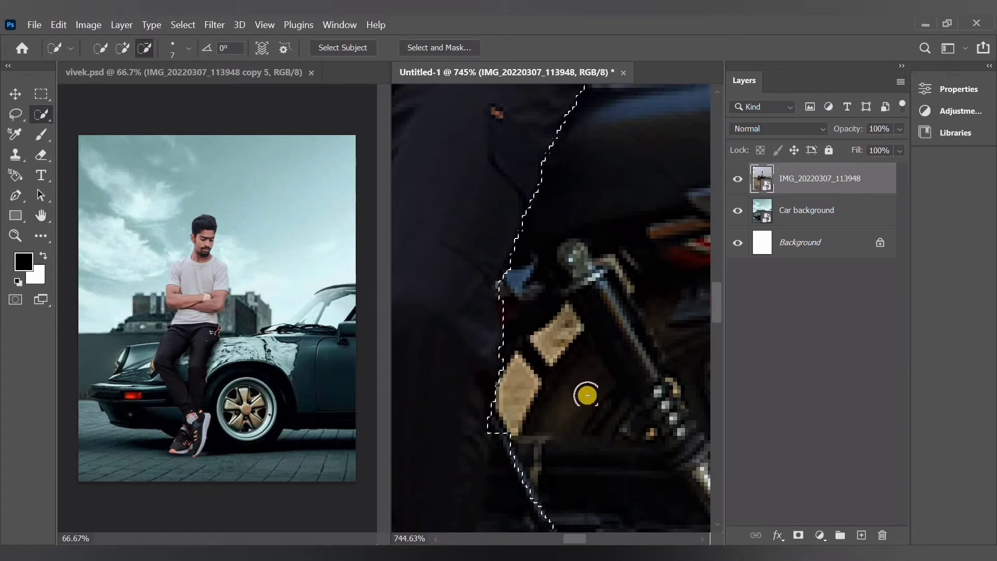
scroll(587, 396, down, 5)
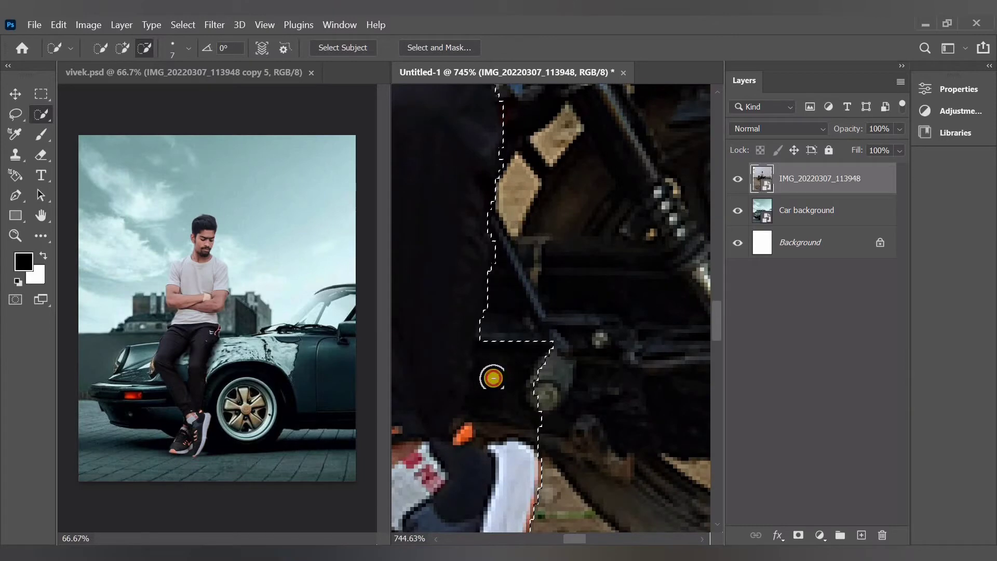
scroll(550, 338, down, 3)
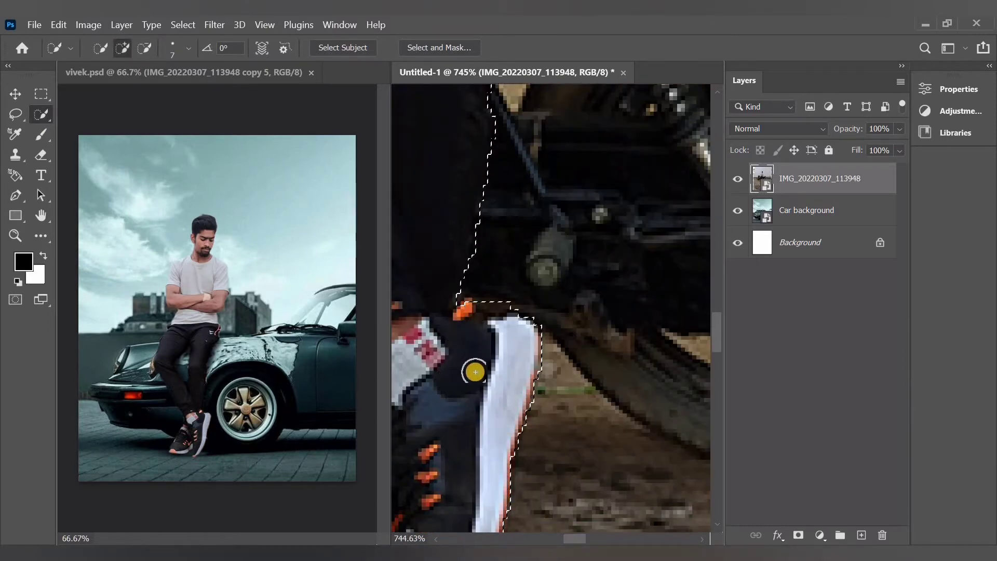
click(143, 52)
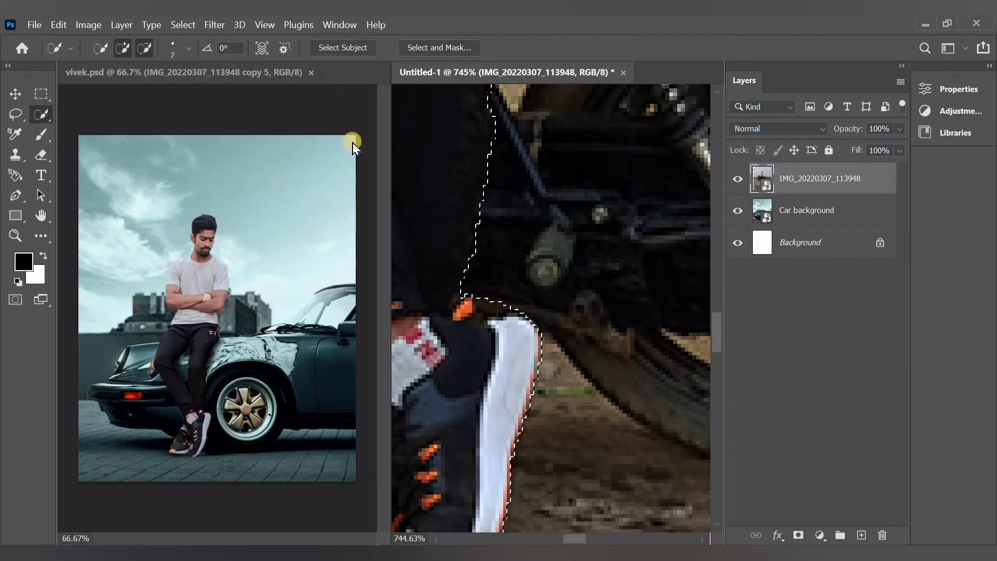
scroll(500, 298, down, 5)
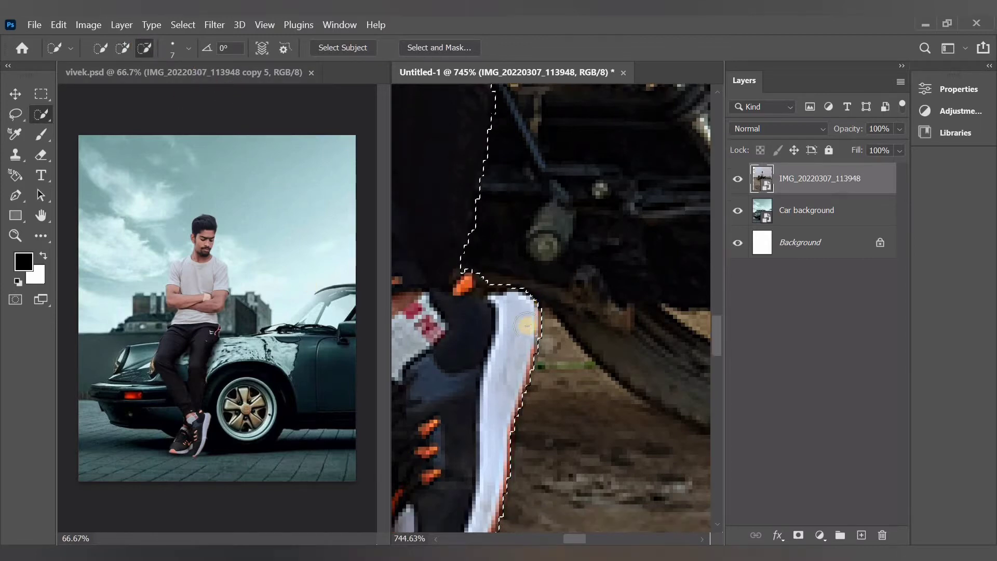
- Add the orange toe tip of the upright shoe to the selection and subtract the patch of ground between the two shoes
scroll(647, 405, left, 3)
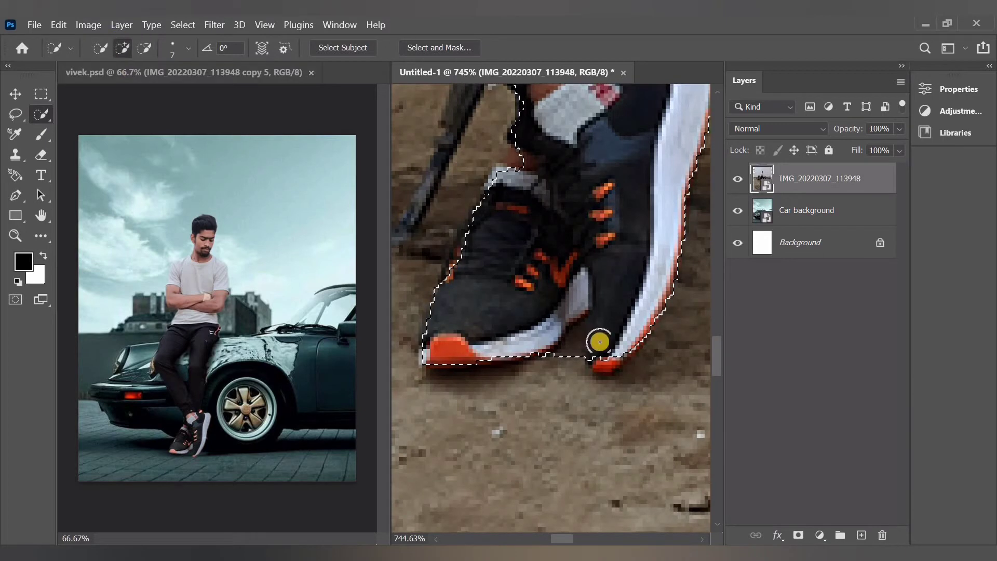
shift+click(606, 350)
click(151, 47)
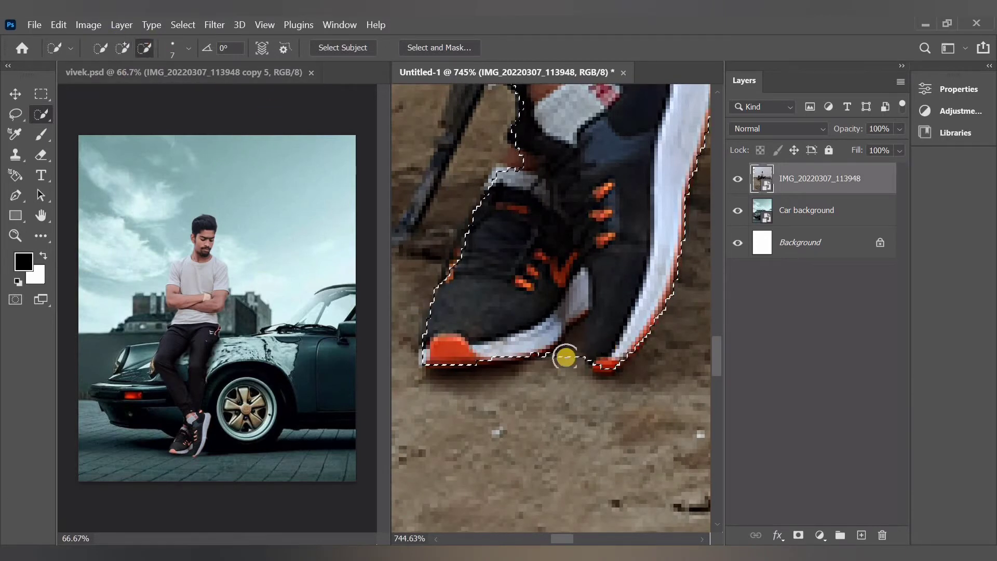
click(122, 48)
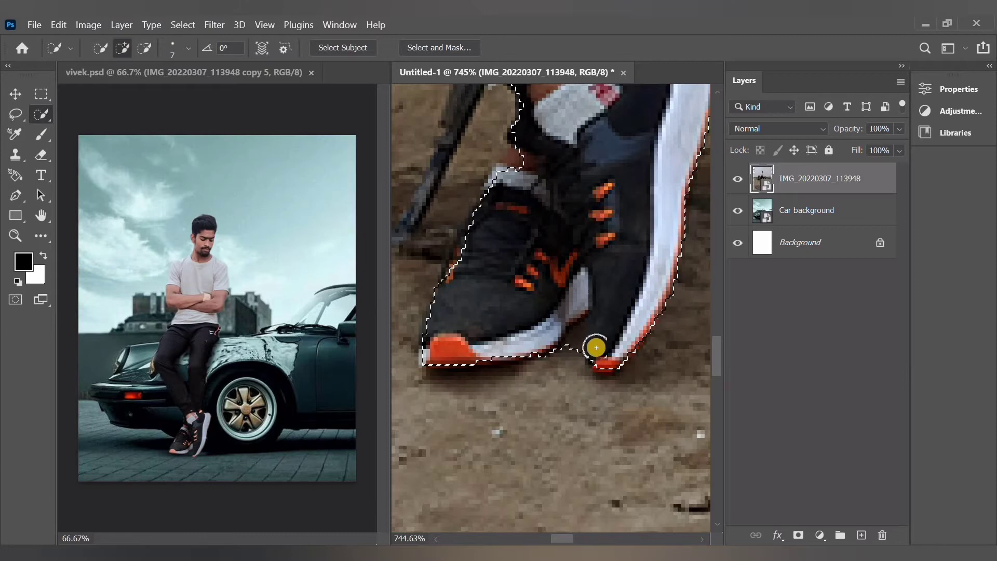
- Add the bare ankle and sock above the flat shoe to the selection and subtract the side stand and ground beside them
scroll(592, 345, up, 5)
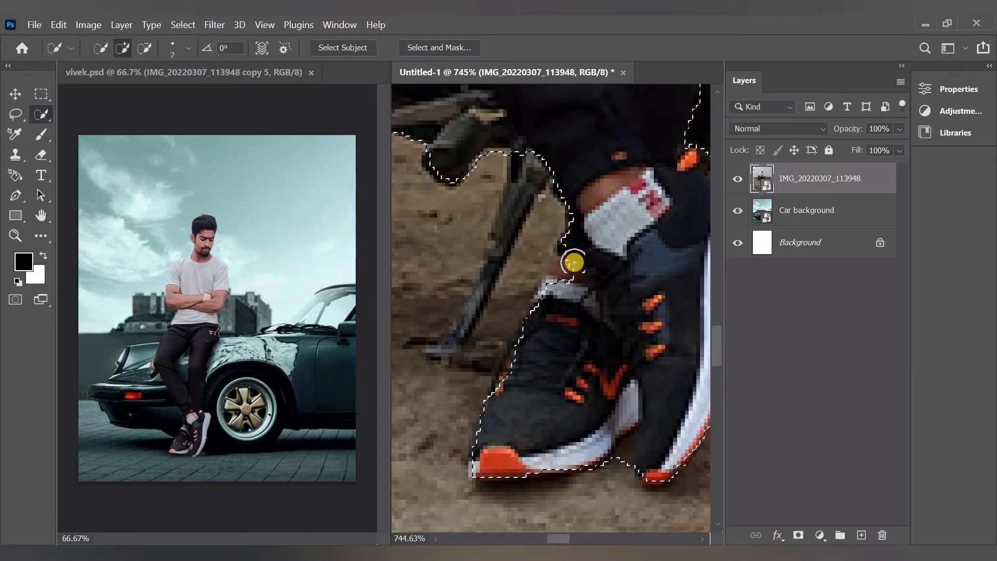
click(146, 47)
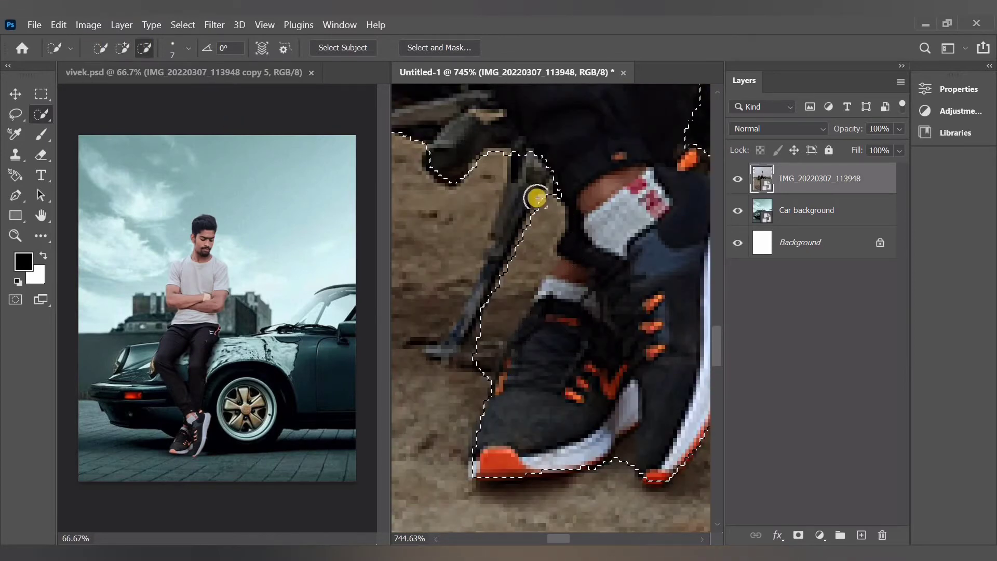
drag(535, 196, 519, 255)
scroll(552, 332, down, 2)
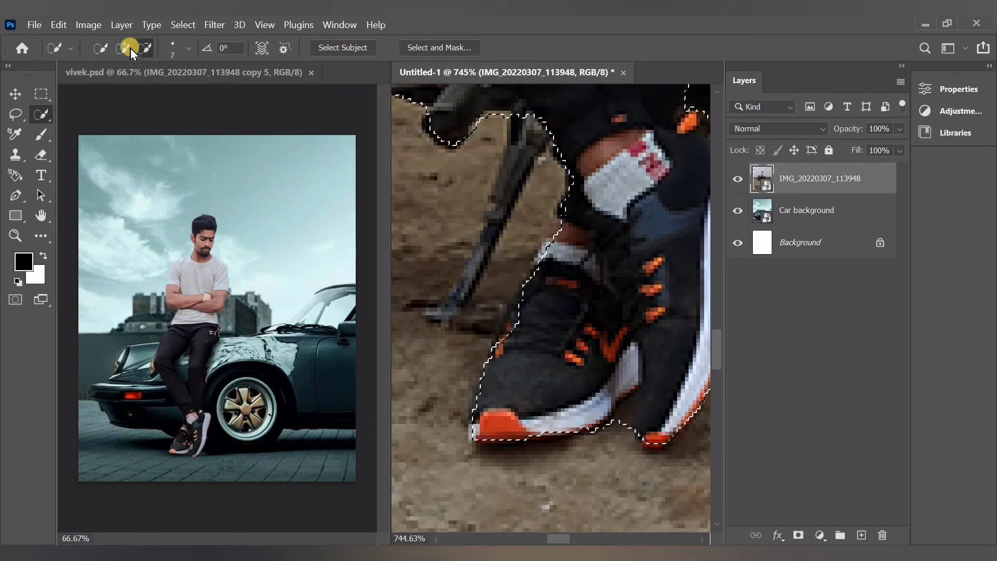
click(123, 48)
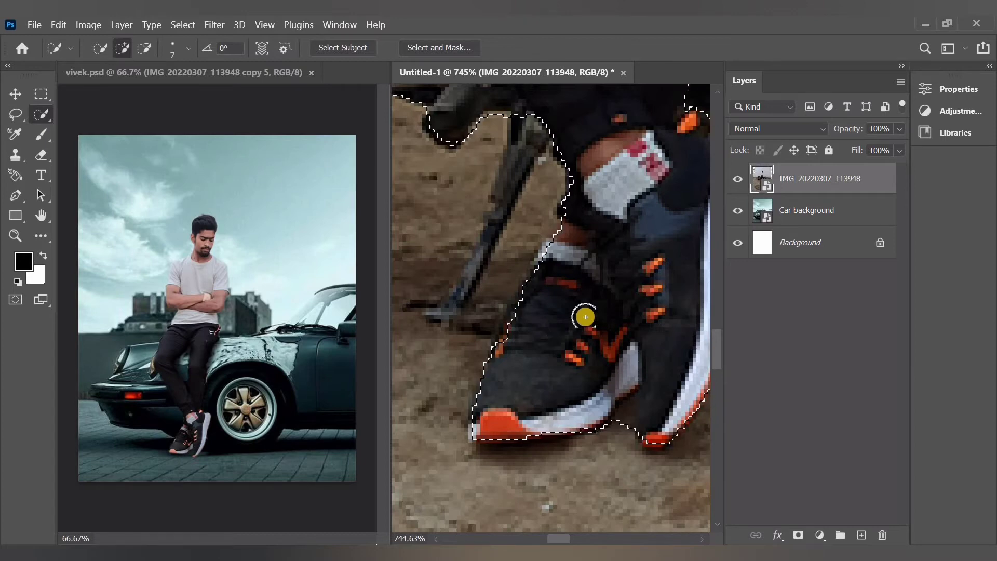
- Subtract the motorcycle engine and exhaust area in front of the man's shin from the selection
scroll(535, 245, up, 3)
click(144, 48)
mouse_move(519, 319)
mouse_down()
mouse_move(416, 263)
mouse_move(438, 279)
mouse_up()
scroll(443, 283, down, 3)
scroll(444, 281, down, 2)
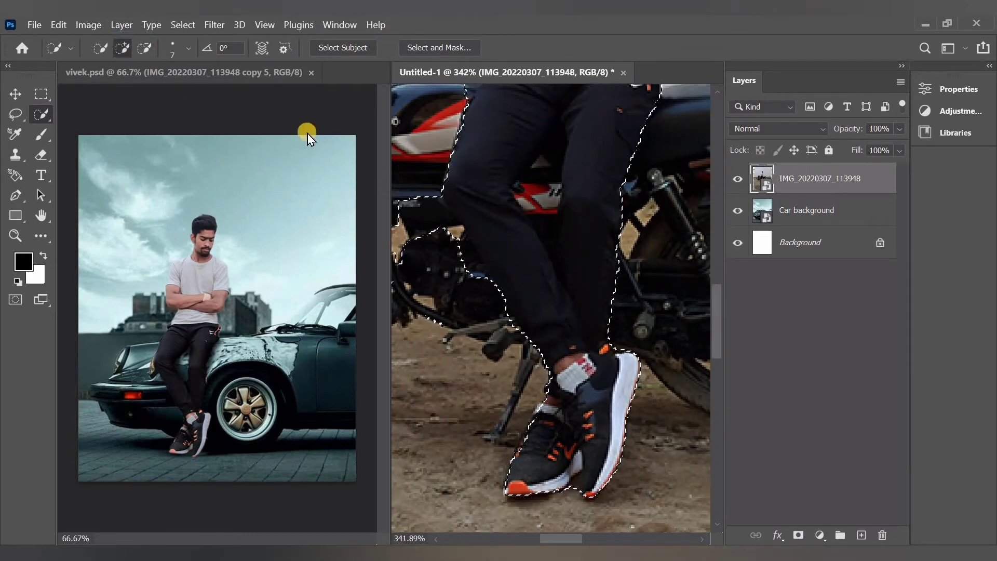
click(144, 48)
mouse_move(467, 291)
mouse_down()
mouse_move(447, 228)
mouse_move(435, 312)
mouse_up()
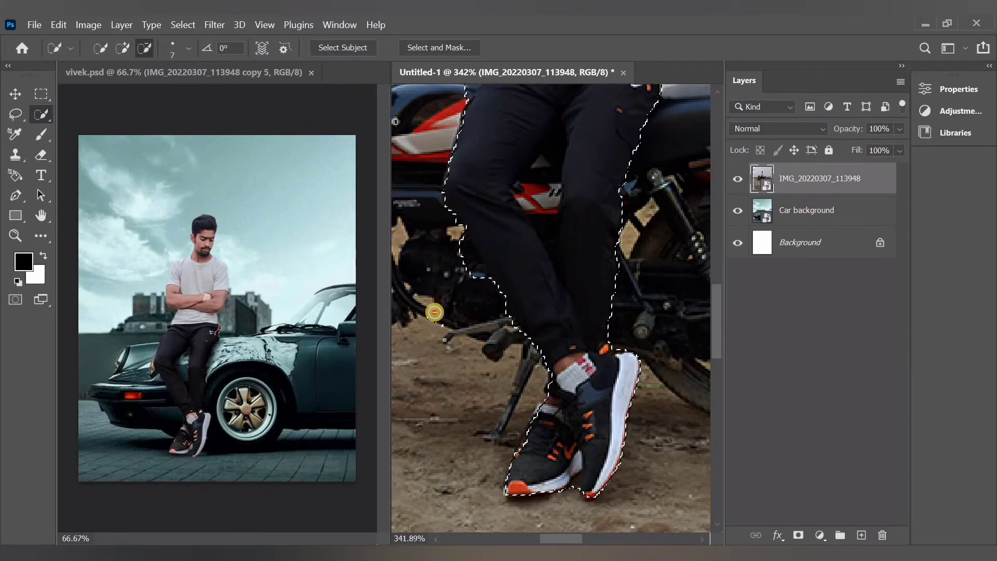
- Trim the selection edge along the front shin, subtracting the remaining engine parts and foot lever beside the trousers
scroll(460, 329, left, 3)
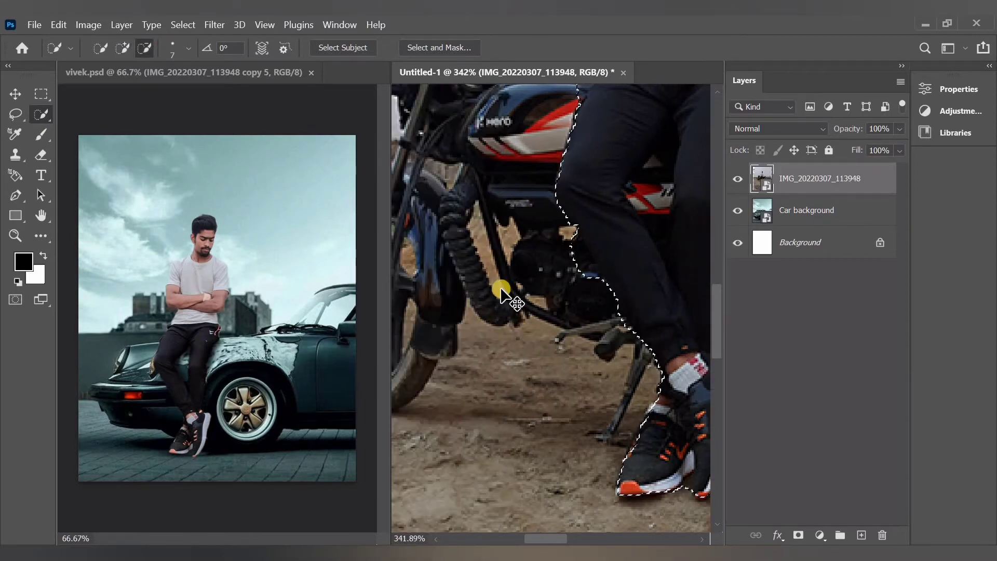
scroll(501, 291, up, 6)
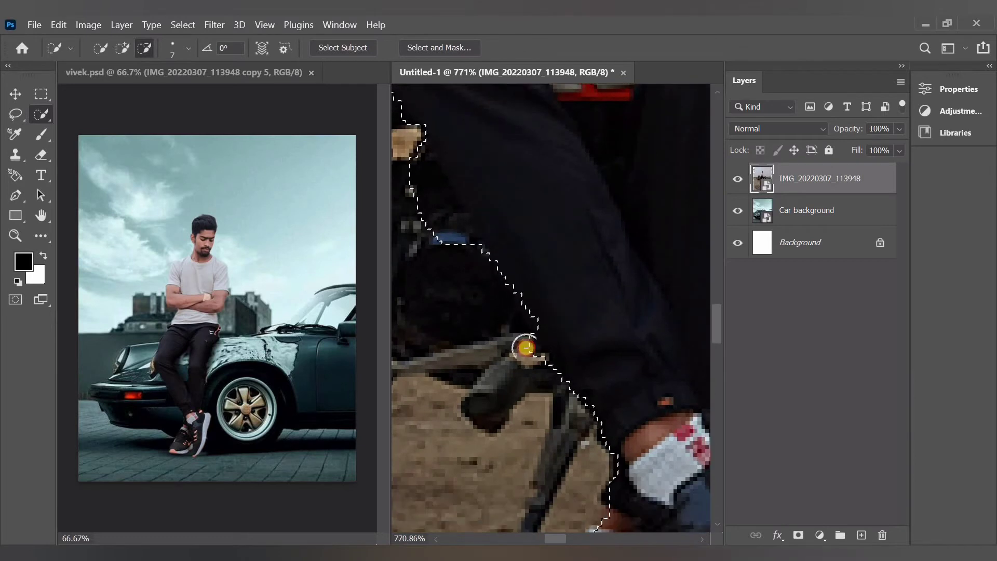
scroll(448, 296, up, 3)
mouse_move(412, 241)
mouse_down()
mouse_move(443, 301)
mouse_move(463, 315)
mouse_move(442, 325)
mouse_up()
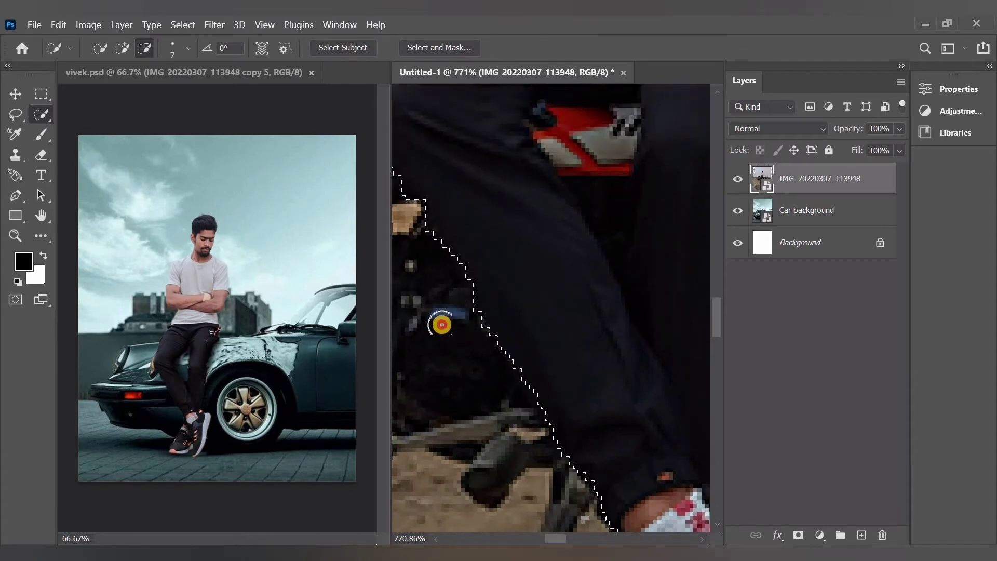
- Keep the front thigh in the selection and subtract the fuel tank area beside the thigh and hip
scroll(442, 325, up, 6)
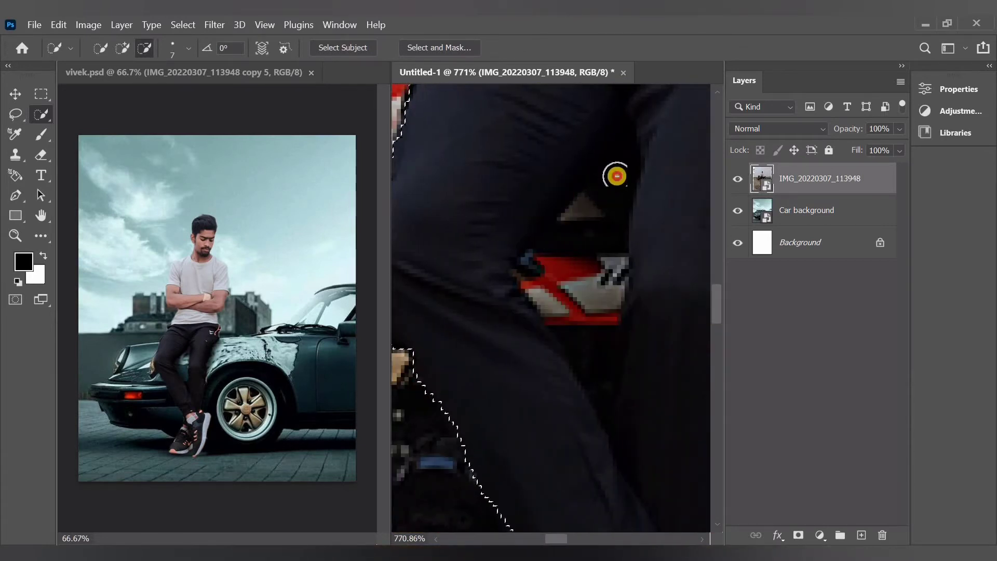
shift+click(524, 136)
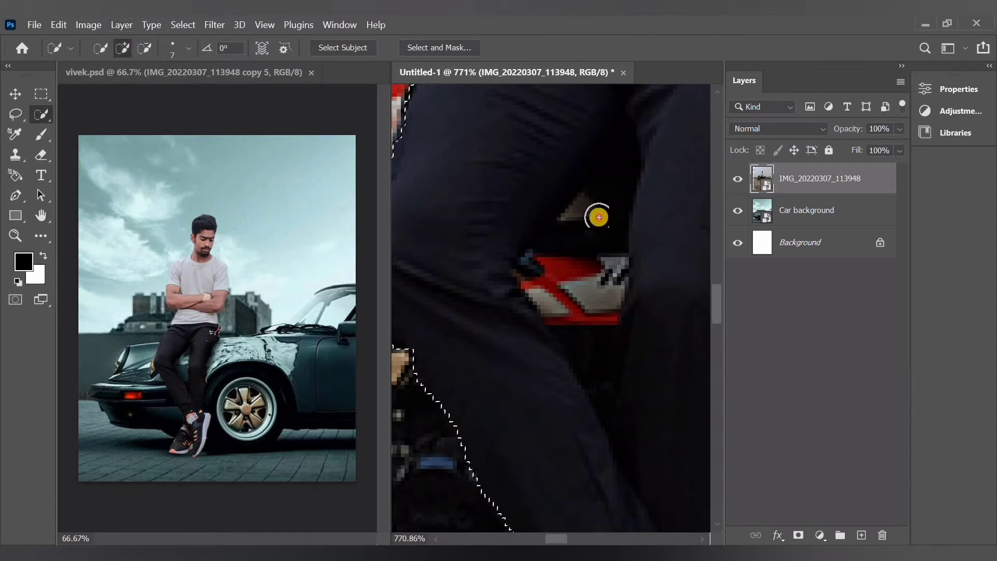
scroll(228, 102, down, 1)
scroll(457, 222, up, 3)
scroll(468, 226, left, 5)
scroll(507, 232, up, 4)
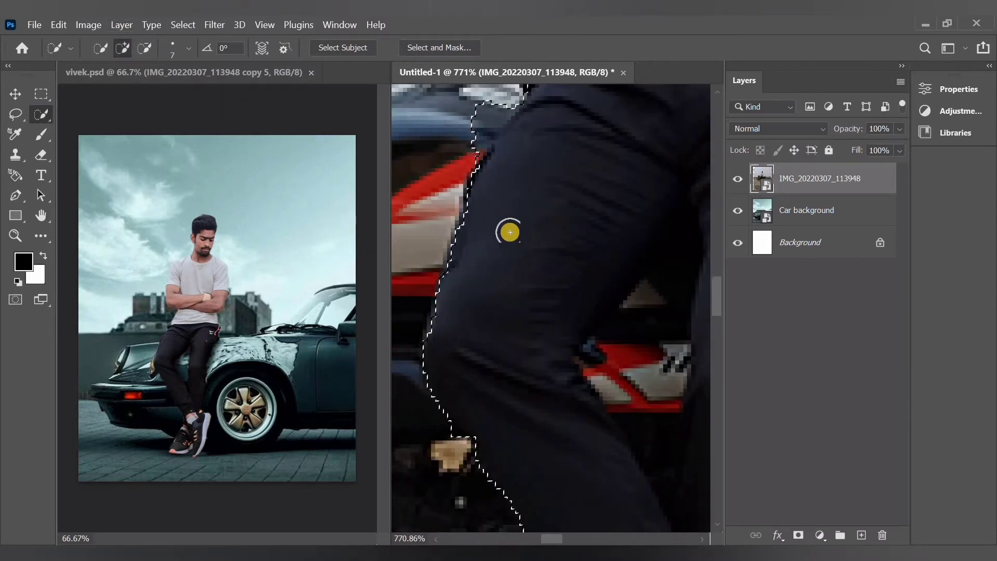
click(538, 172)
click(145, 48)
click(493, 138)
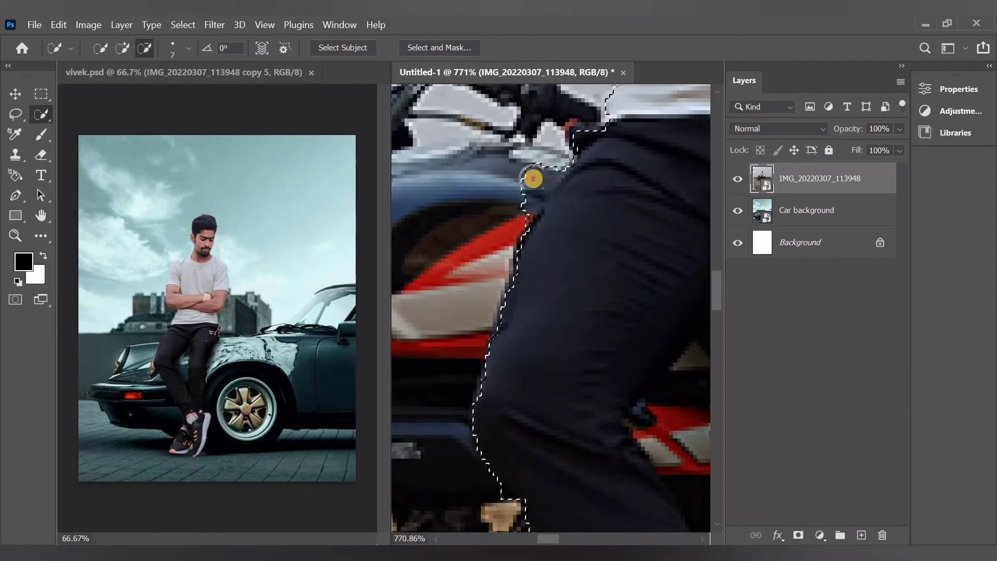
scroll(574, 169, up, 2)
scroll(552, 223, up, 5)
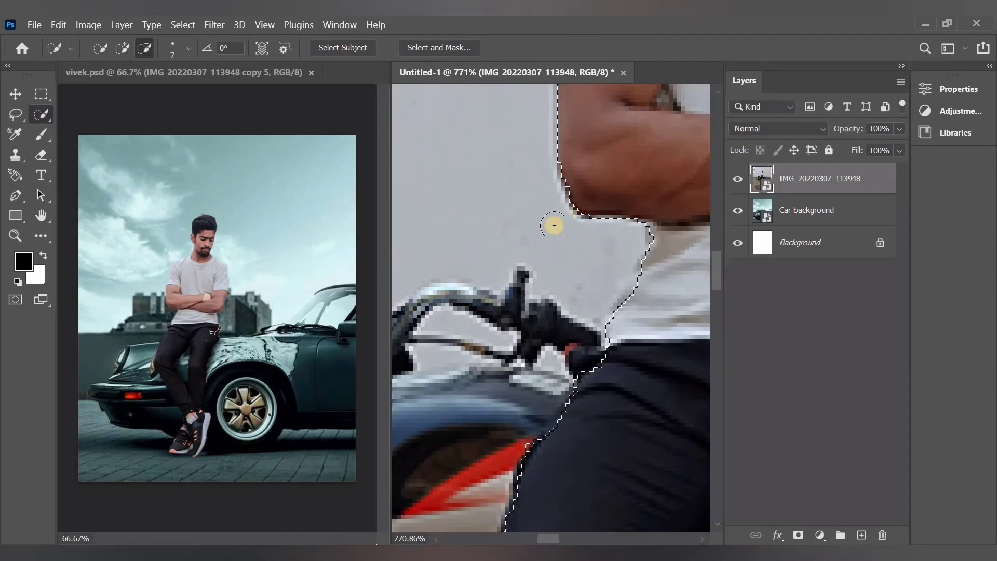
- Subtract the dark gap with the red and white motorcycle panel between the man's legs from the selection
scroll(541, 231, down, 12)
scroll(475, 239, right, 2)
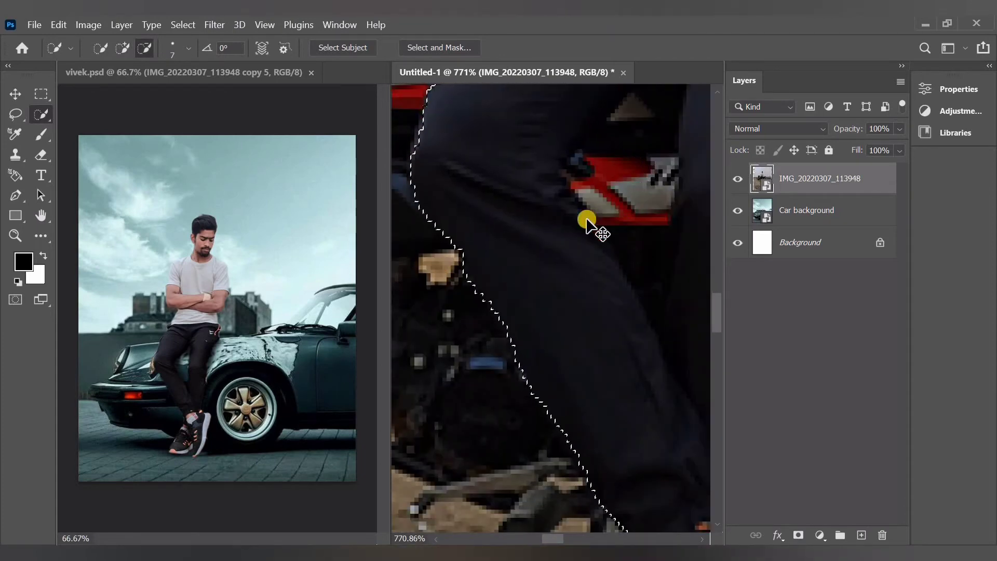
scroll(587, 224, right, 2)
drag(566, 142, 576, 109)
scroll(583, 172, up, 3)
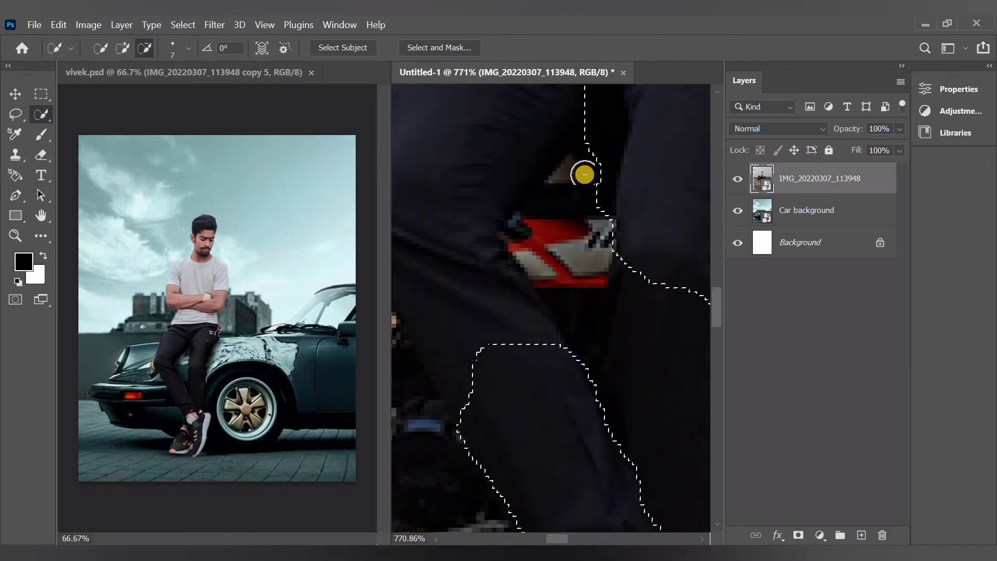
scroll(582, 169, down, 4)
- Add the lost thigh, knee and lower leg areas of the black trousers back to the selection around the gap
scroll(582, 167, up, 4)
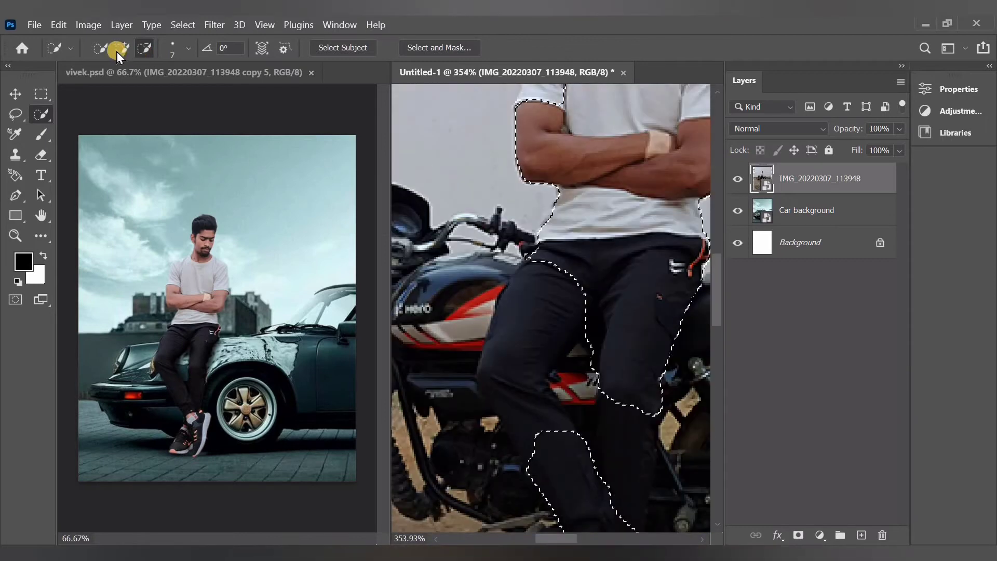
scroll(638, 376, down, 2)
drag(638, 375, 628, 451)
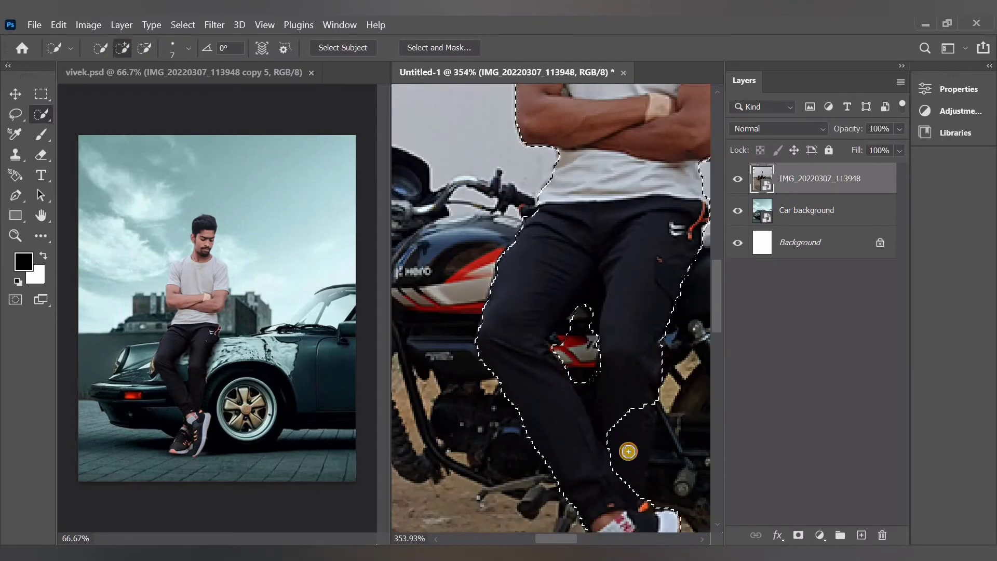
- Refine the selection edges of the gap between the legs, extending the cutout down to where the trouser legs meet
scroll(583, 322, up, 5)
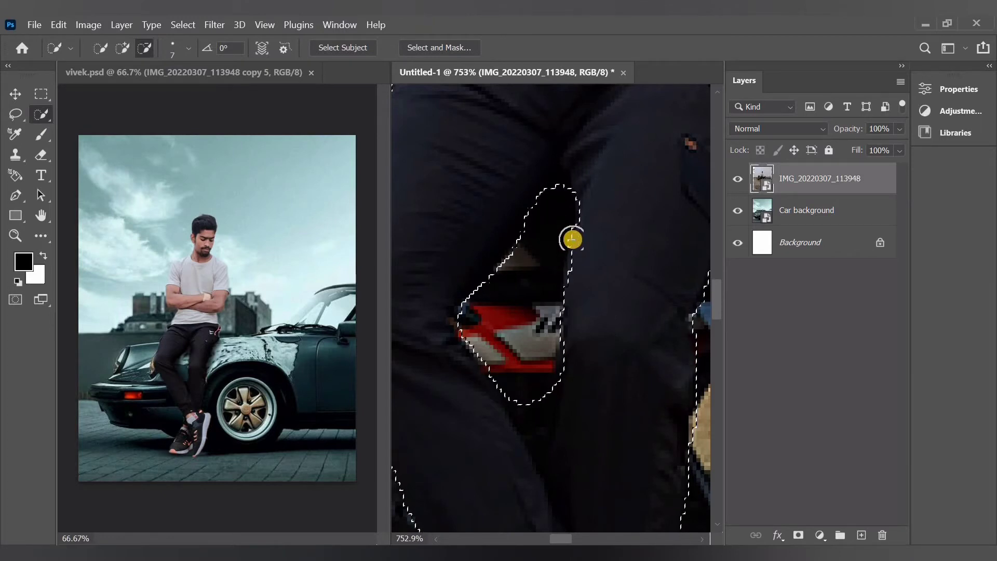
scroll(534, 353, down, 4)
drag(535, 355, 541, 401)
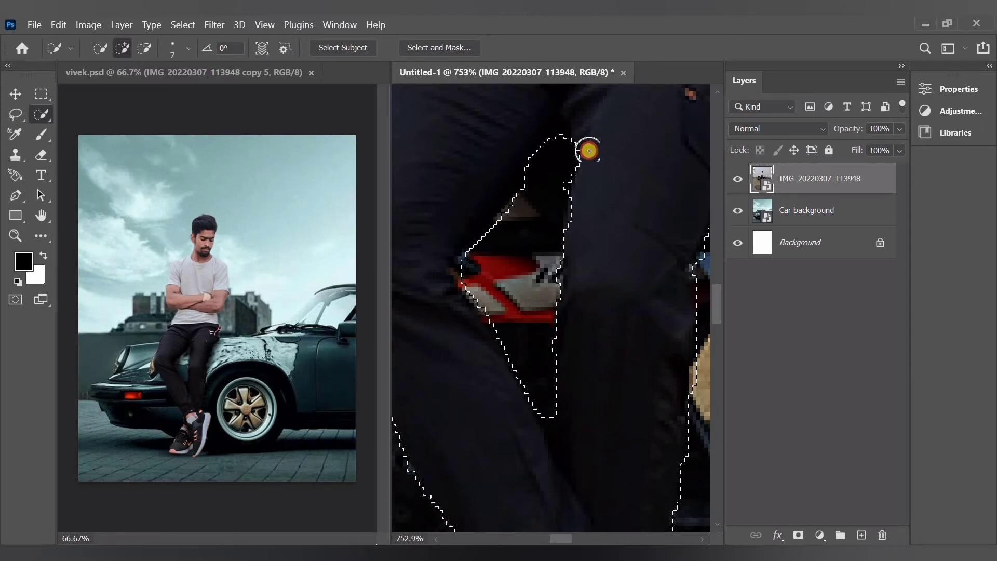
scroll(561, 165, down, 5)
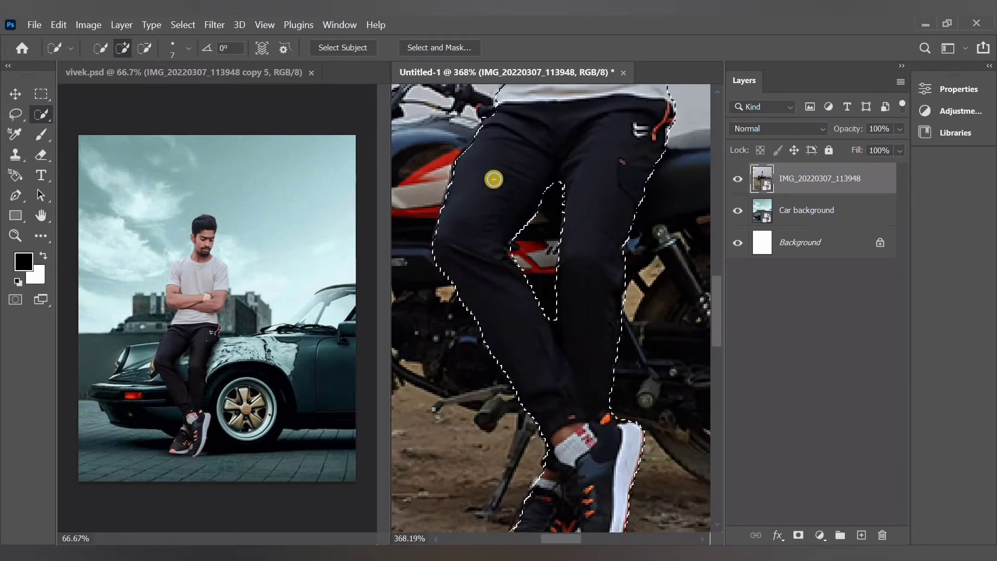
- Rework the selection edge where the handlebar grip meets the waistband at the man's front hip
scroll(494, 178, up, 2)
scroll(492, 178, up, 5)
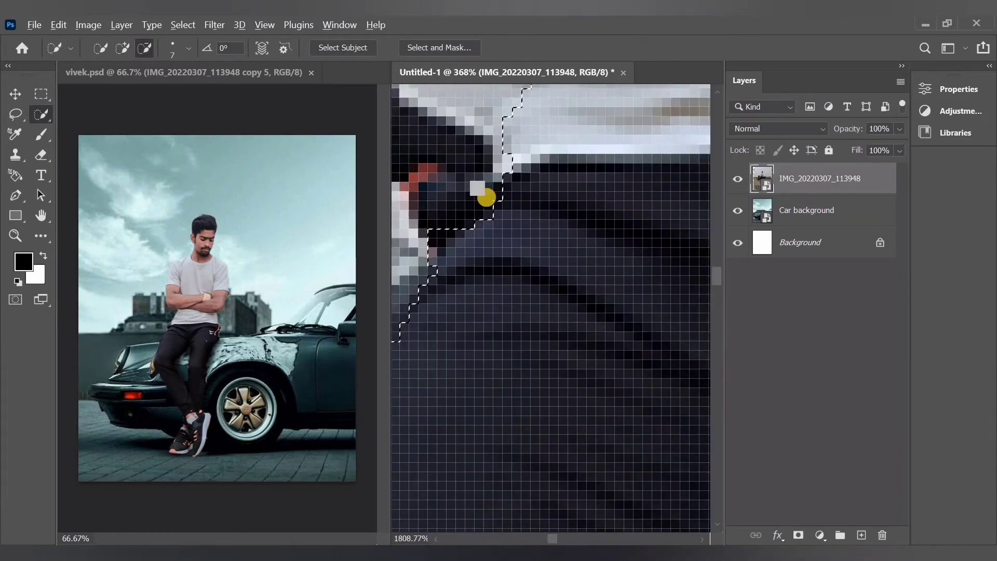
scroll(484, 197, down, 4)
scroll(480, 197, up, 3)
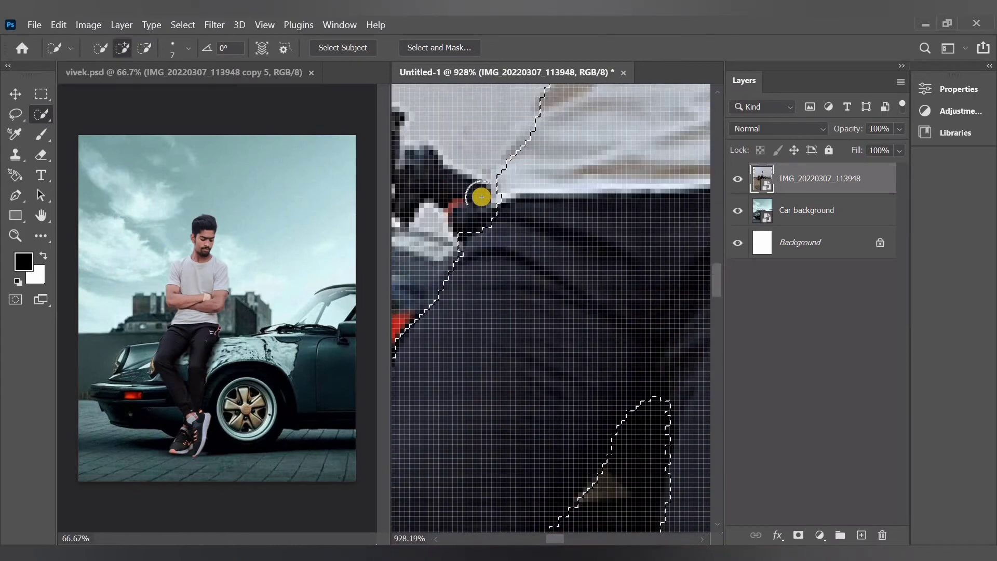
scroll(482, 200, down, 2)
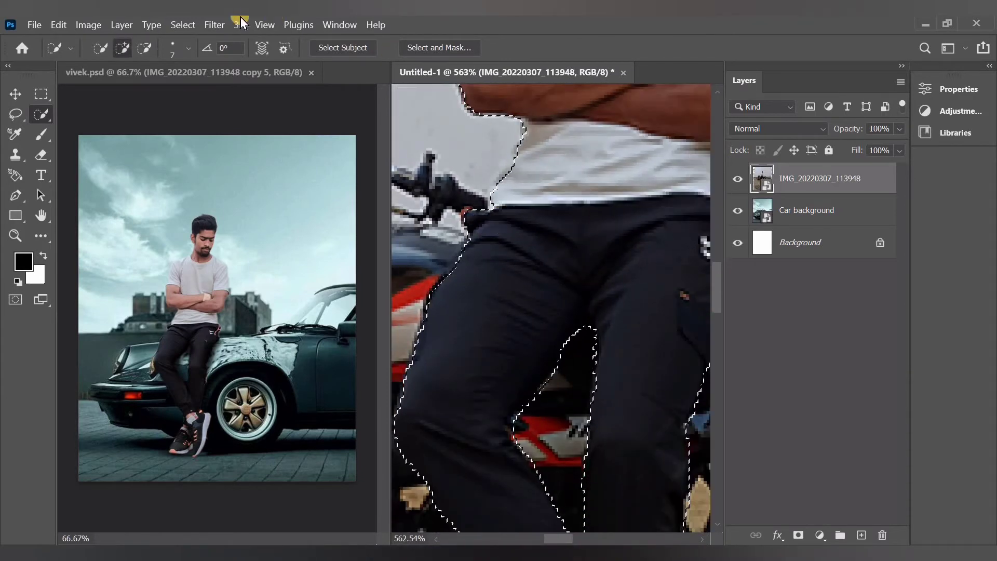
- Preview the current cutout of the man against white in Refine Edge to check its edges, leaving the selection unrefined
click(183, 24)
shift+click(289, 233)
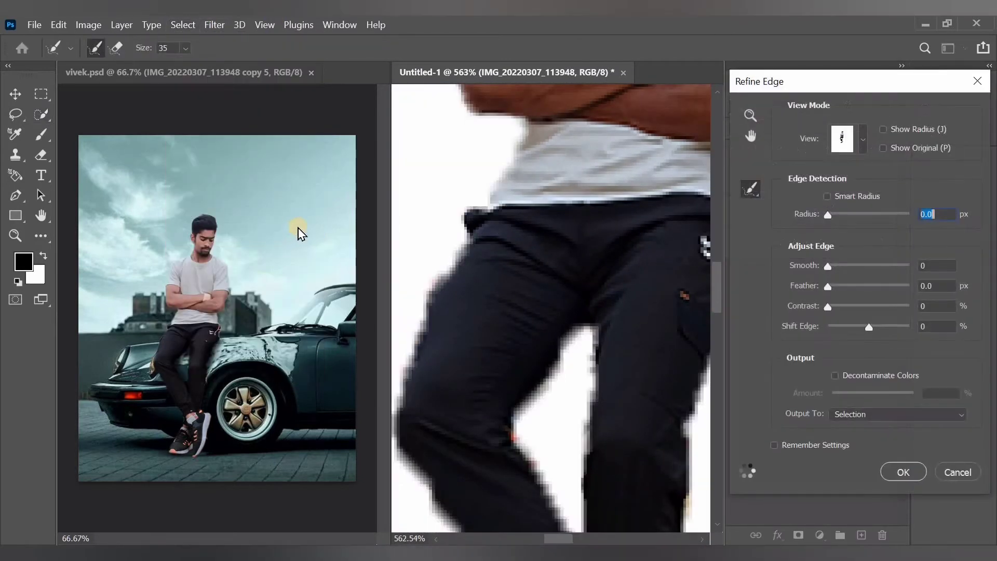
scroll(482, 255, down, 5)
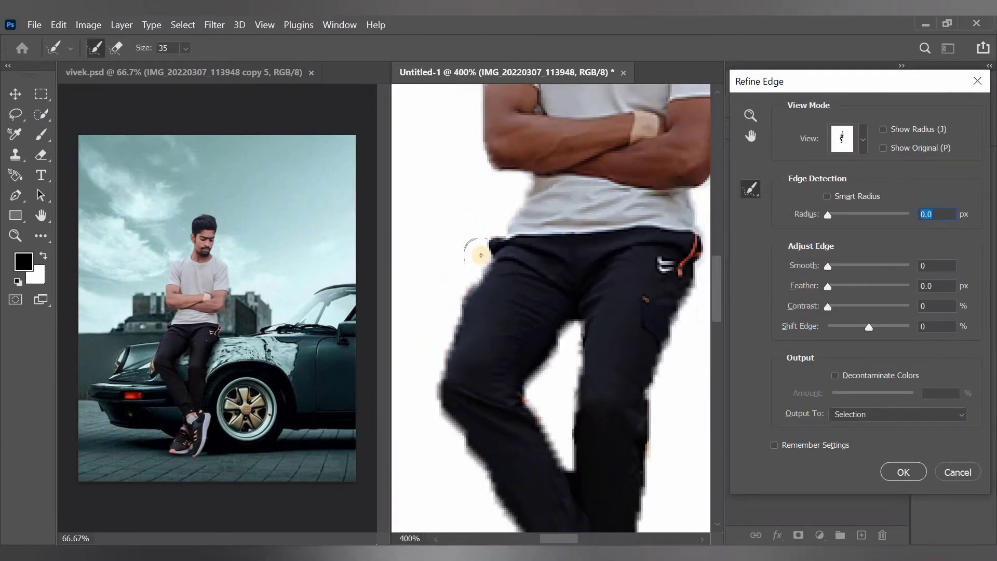
click(959, 470)
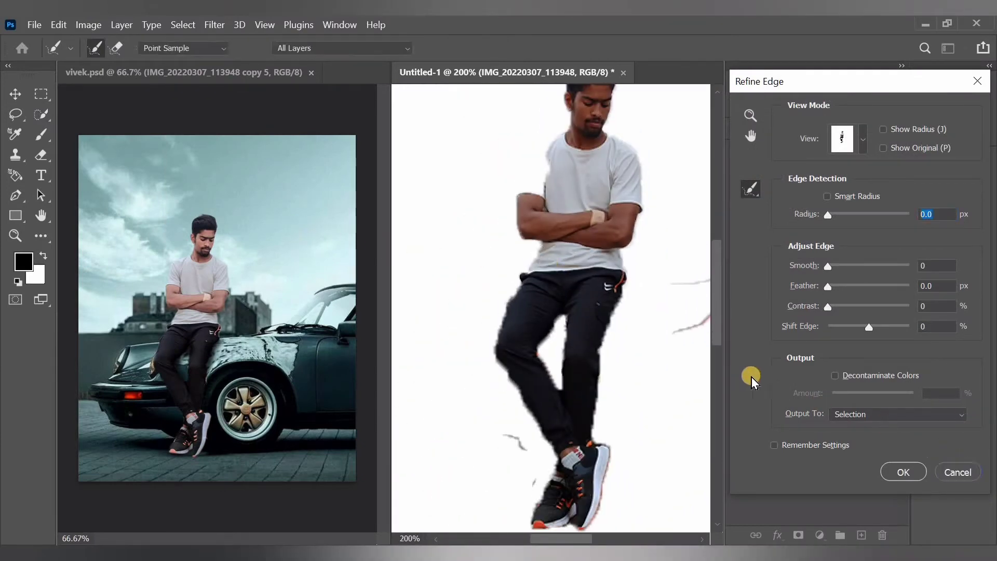
scroll(626, 327, right, 3)
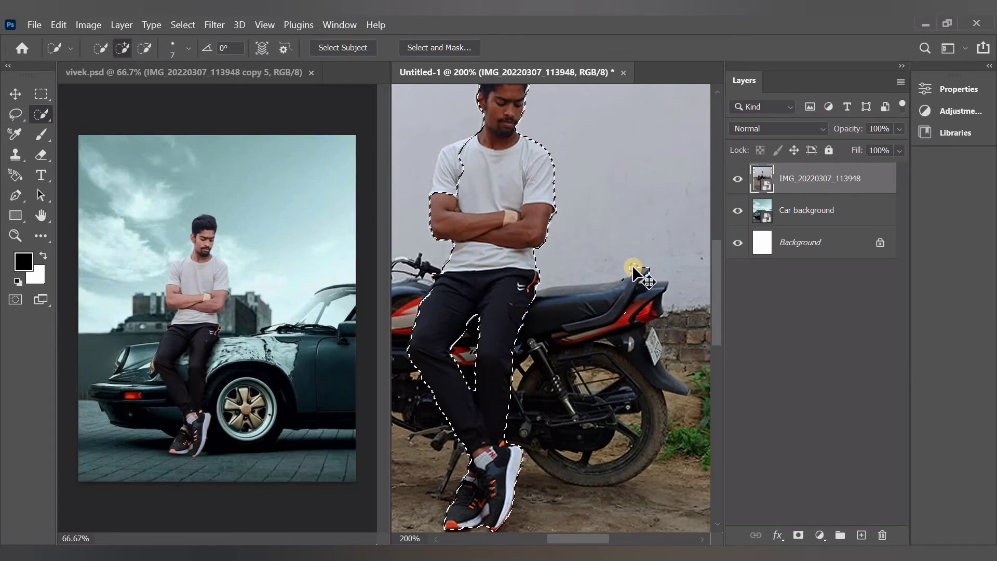
- Add the missing shoulder and sleeve of the man's white T-shirt to the selection
click(145, 47)
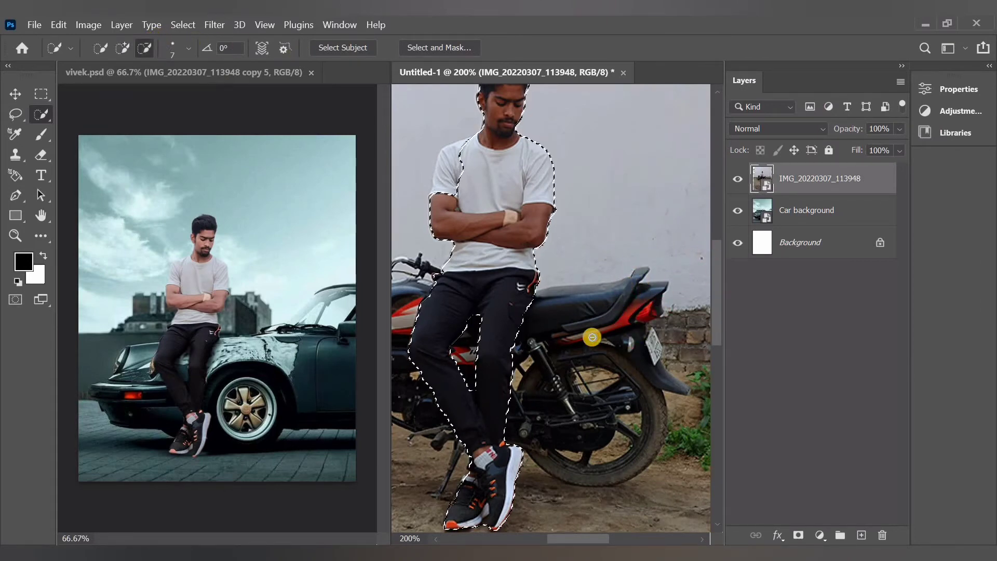
scroll(598, 363, down, 2)
scroll(520, 400, left, 3)
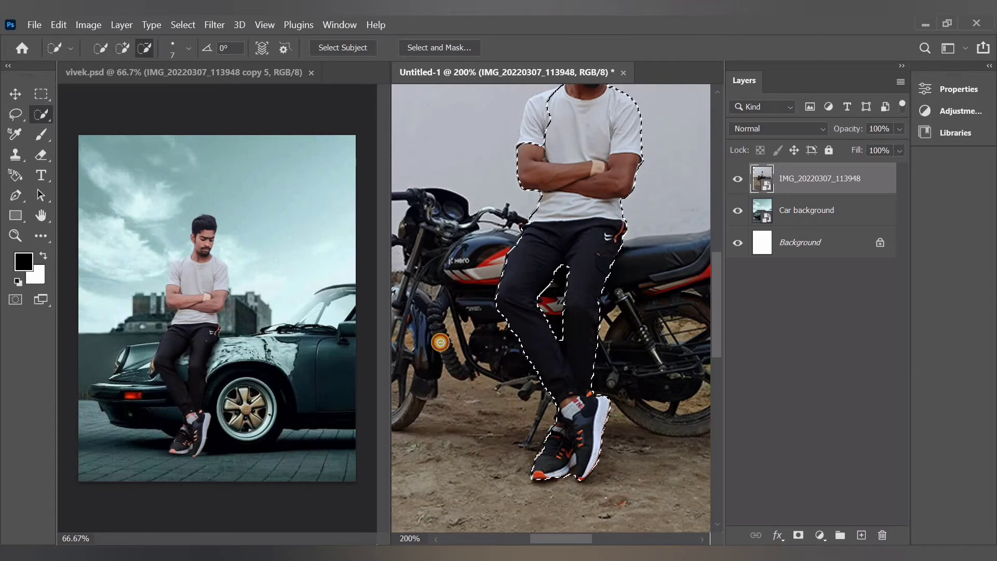
scroll(591, 258, down, 2)
scroll(590, 258, up, 5)
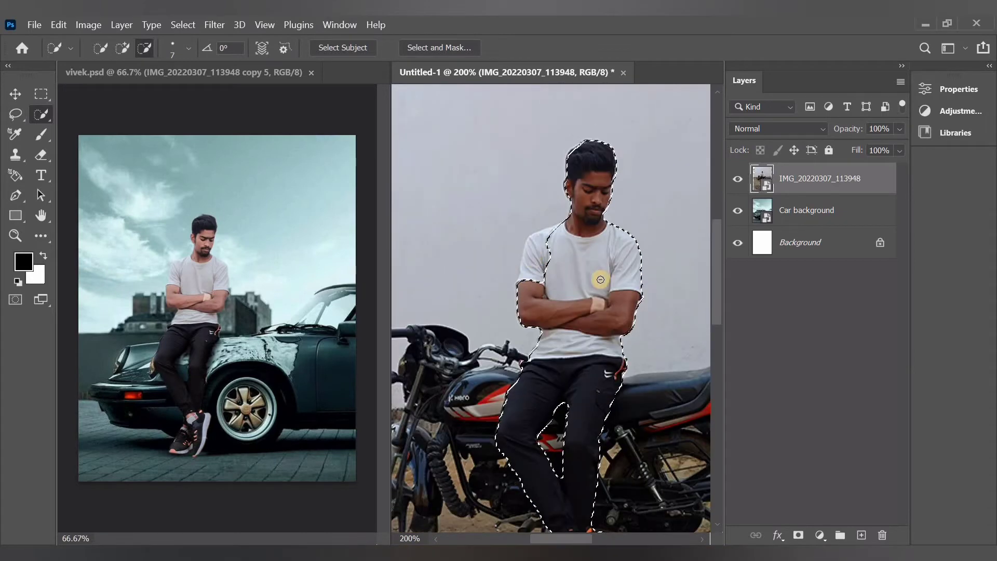
click(124, 50)
scroll(460, 265, down, 1)
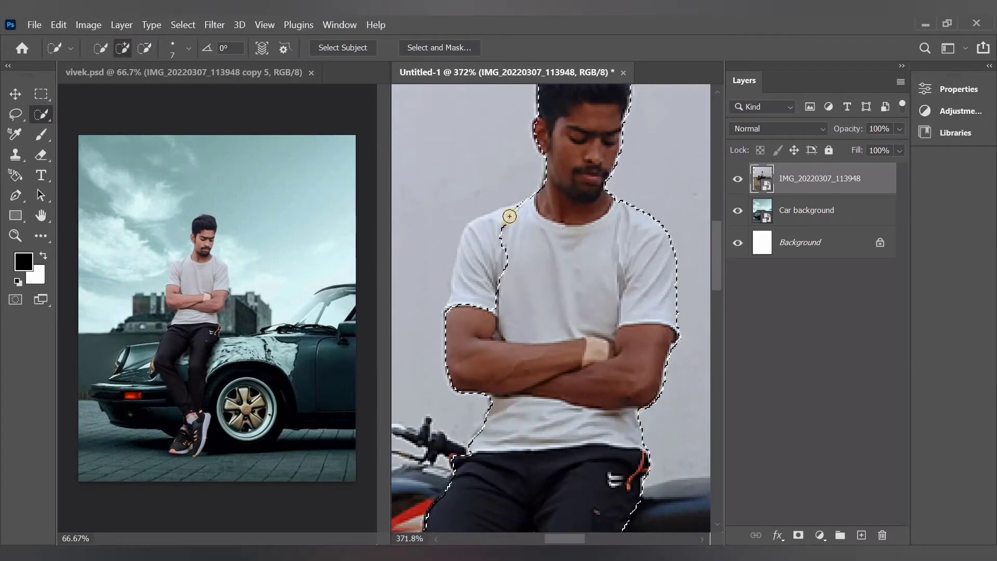
mouse_move(510, 218)
mouse_down()
mouse_move(488, 234)
mouse_move(504, 251)
mouse_up()
- Refine the selection edge with Smooth 10 and output the man's cutout to a new layer
click(182, 25)
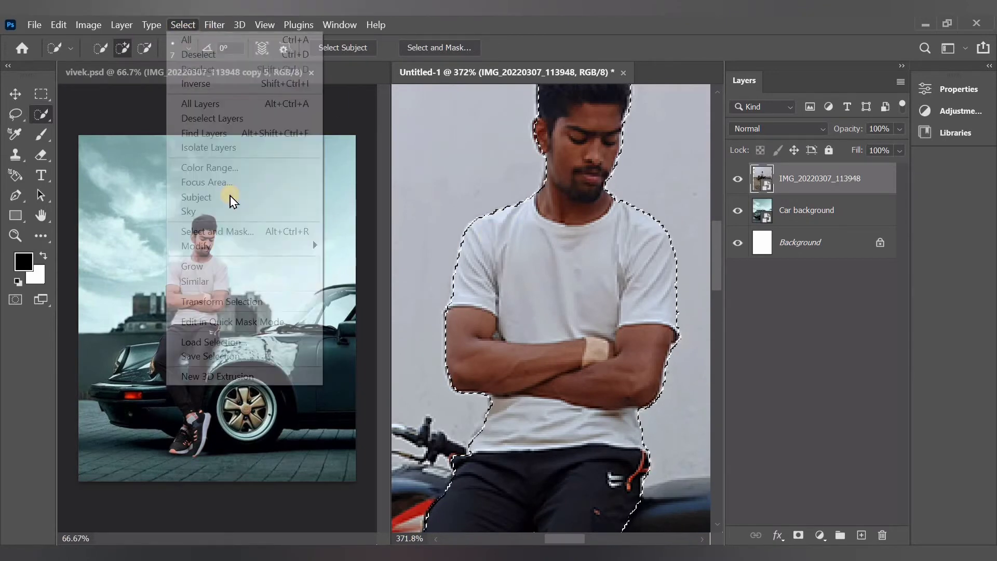
shift+click(236, 229)
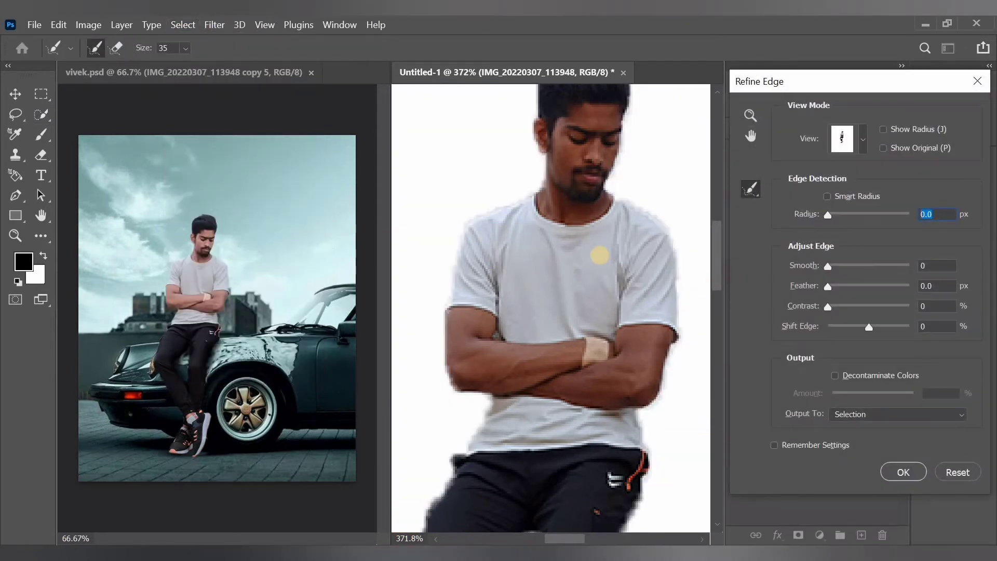
key(ctrl+1)
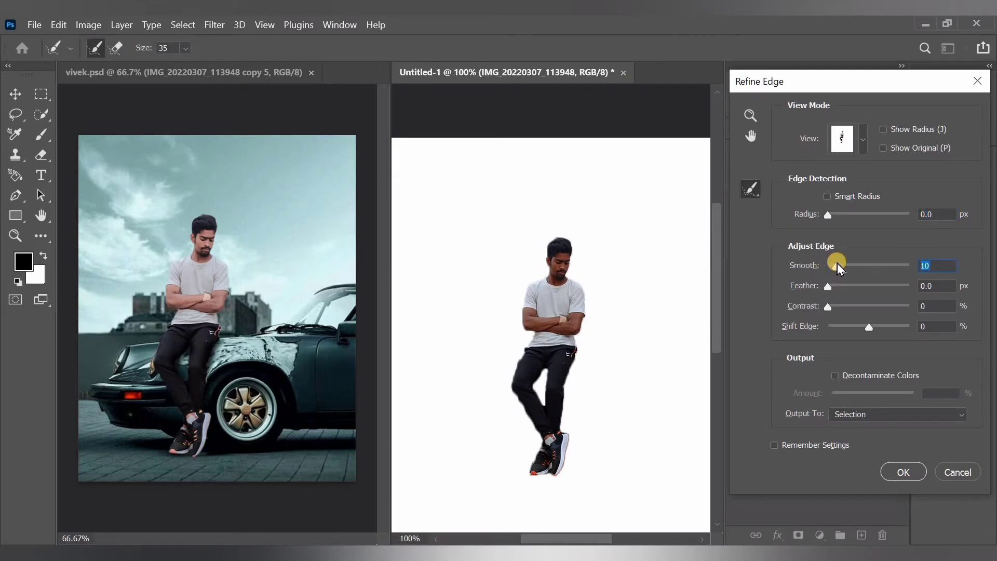
click(866, 414)
click(876, 451)
click(888, 469)
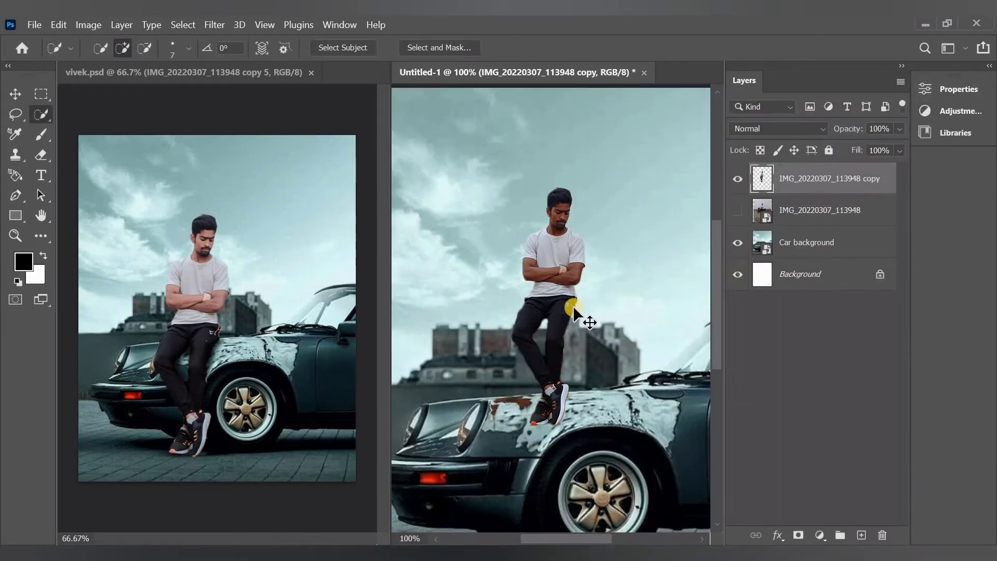
- Convert the man's cutout layer to a smart object
key(ctrl+minus)
right_click(794, 179)
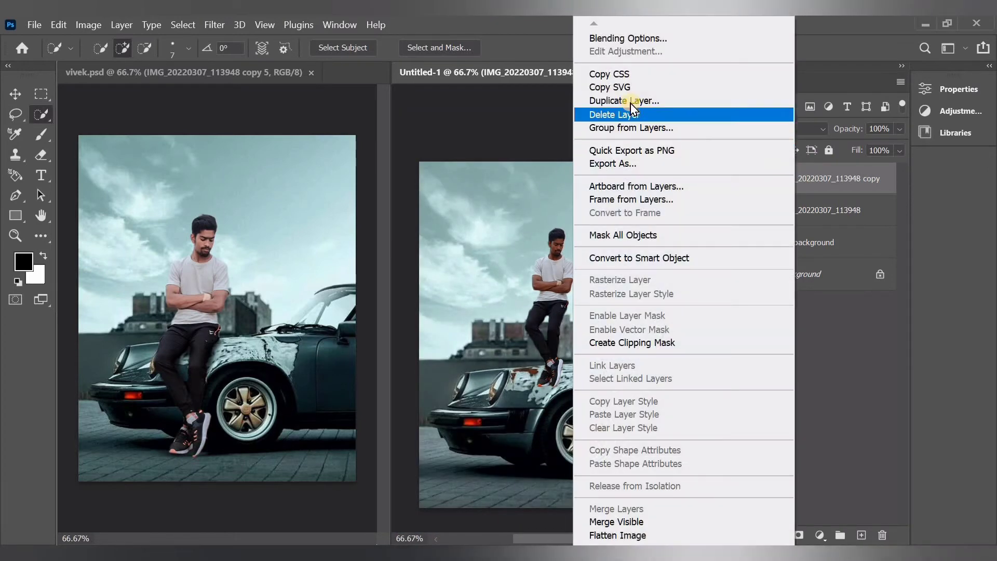
click(636, 255)
- Scale the man up to about 142% and place him leaning on the car just ahead of its front wheel
click(14, 96)
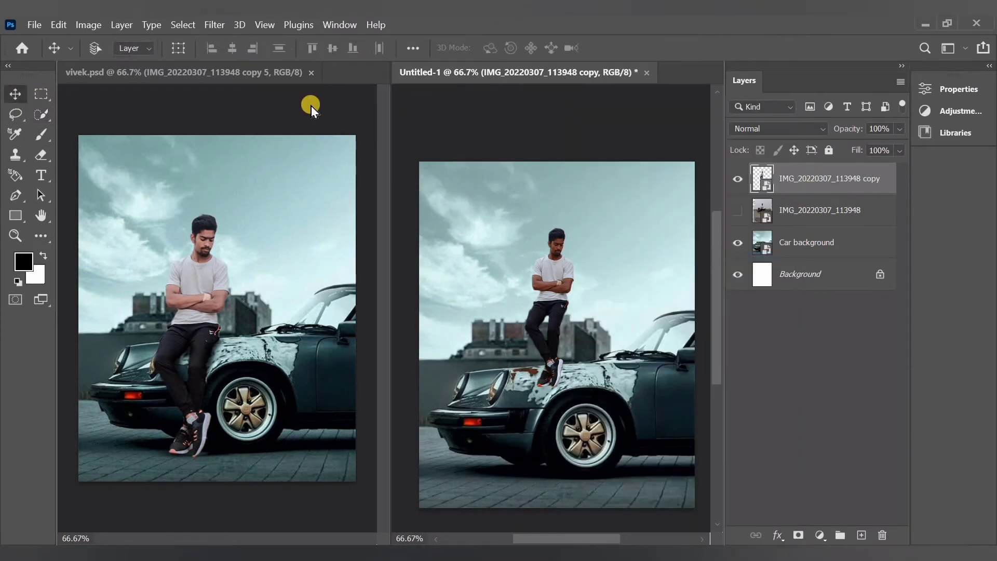
key(ctrl+t)
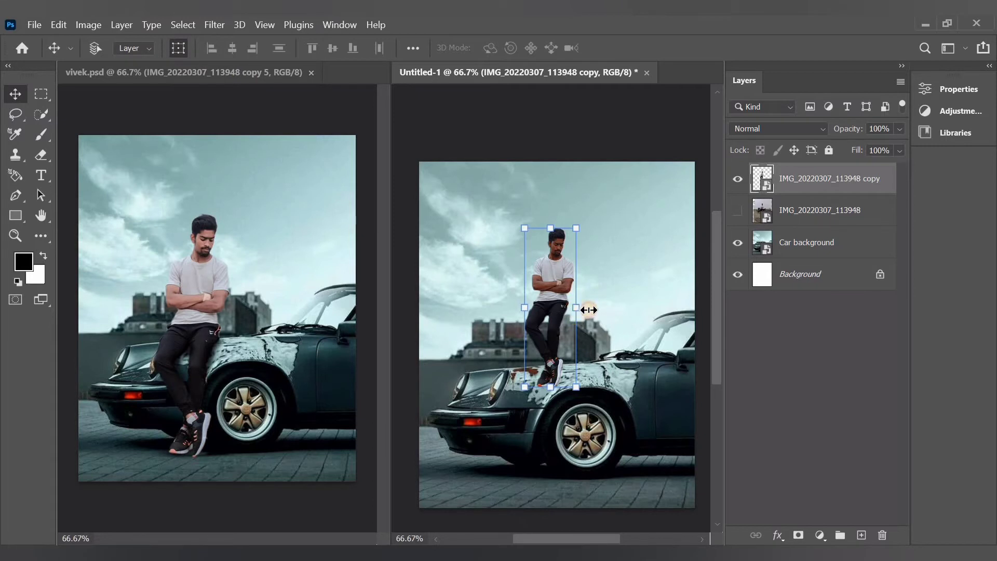
drag(577, 308, 603, 311)
drag(573, 310, 553, 367)
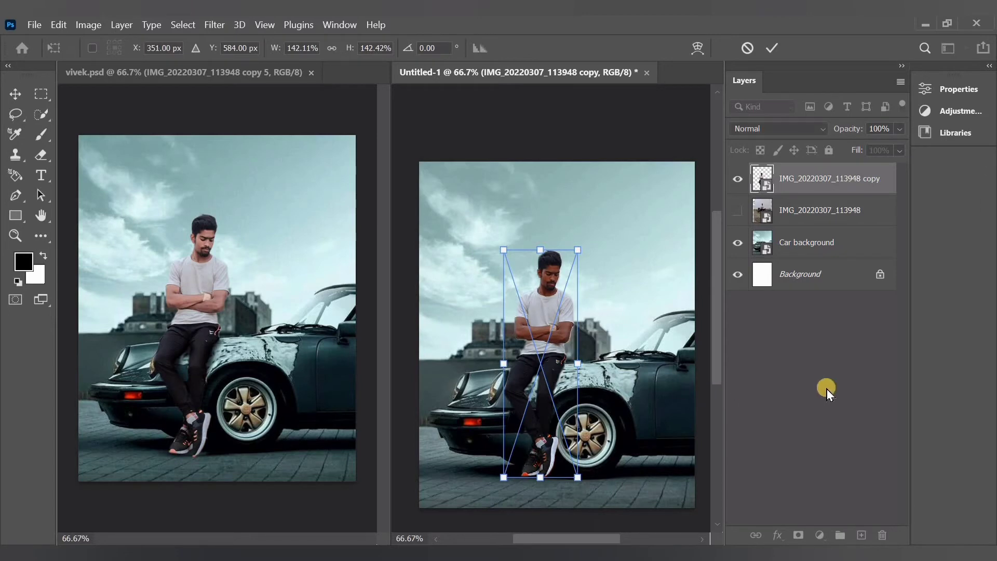
click(824, 183)
right_click(823, 183)
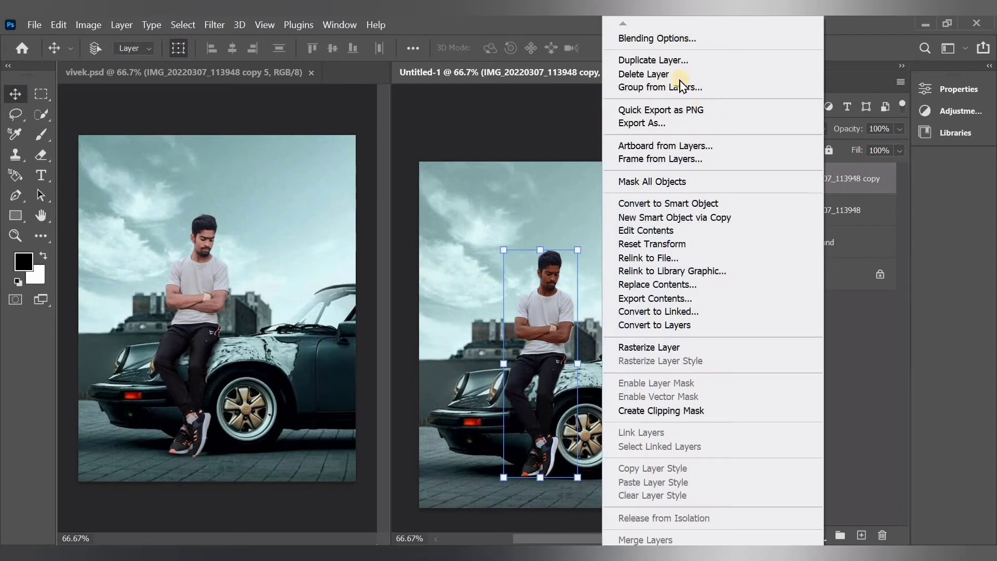
click(665, 75)
click(574, 241)
- Duplicate the man's smart object layer and hide the copy beneath it
right_click(825, 178)
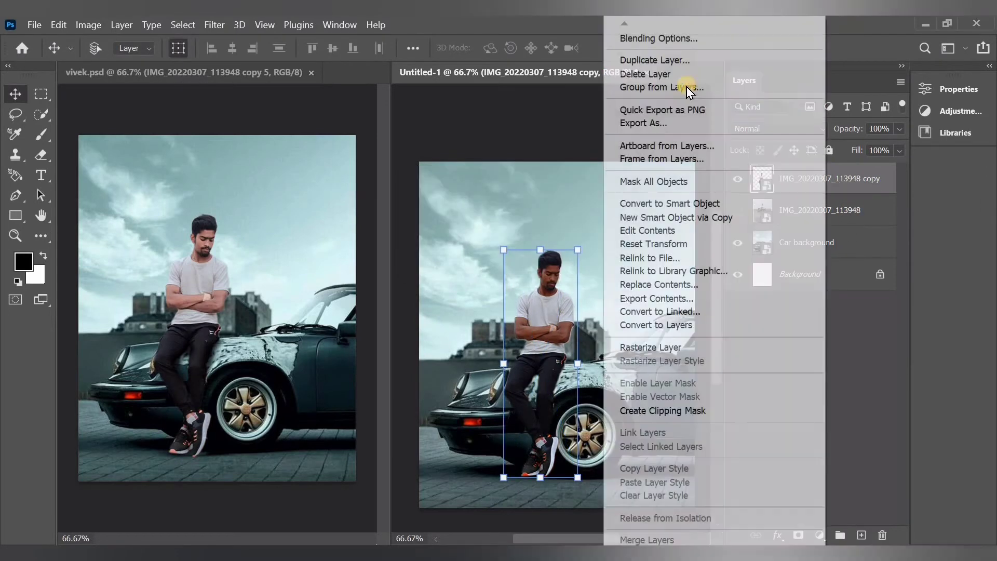
click(655, 60)
click(630, 151)
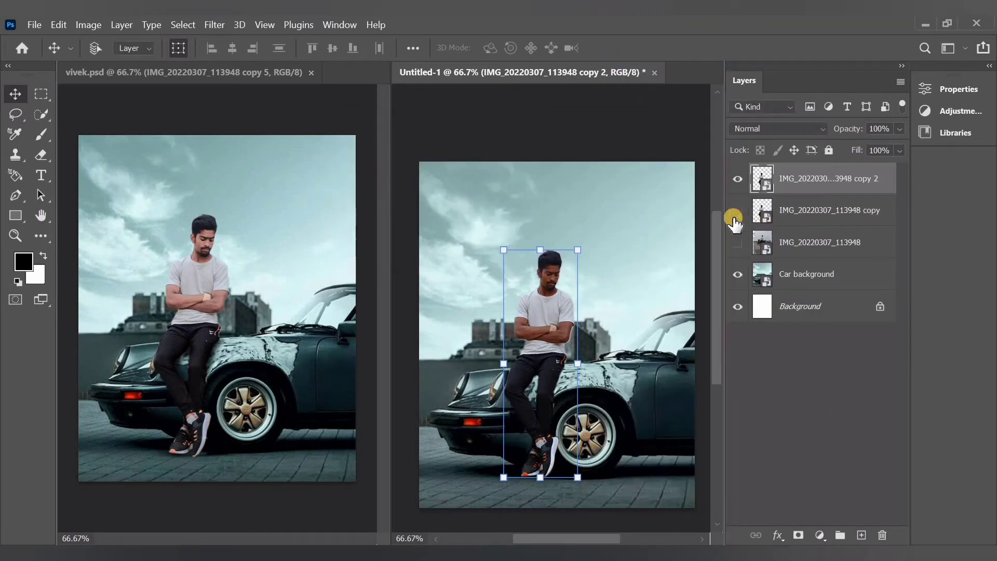
- Start Puppet Warp on the duplicated cutout and pin the flat-standing shoe at its ankle, toe, laces and inner side
click(59, 24)
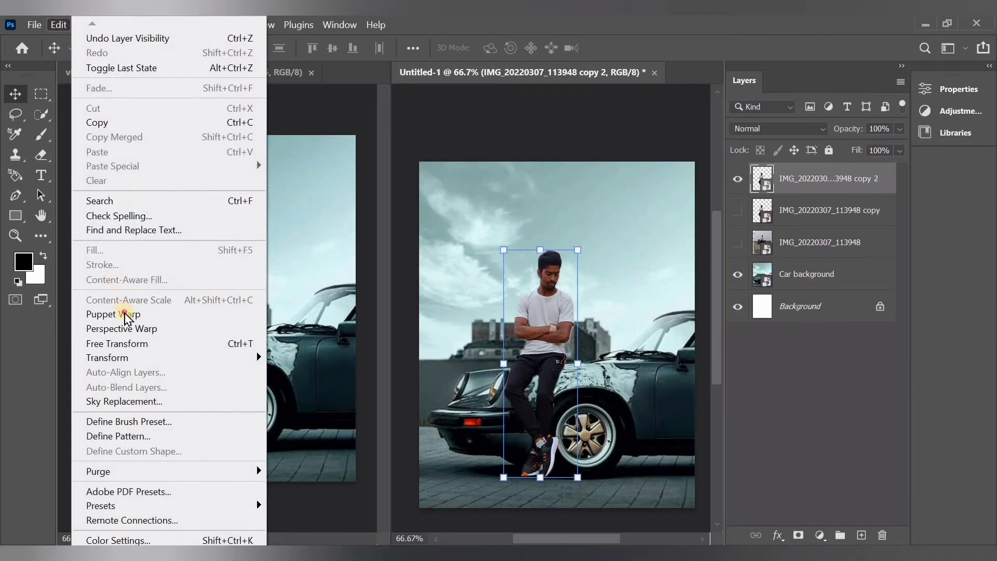
click(126, 315)
scroll(535, 408, down, 2)
scroll(542, 410, up, 3)
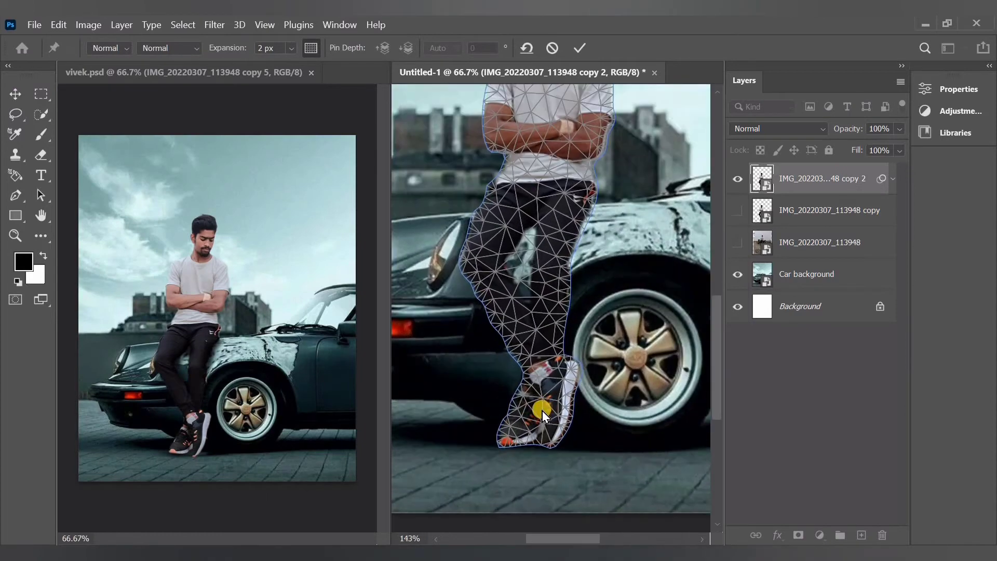
scroll(543, 410, up, 4)
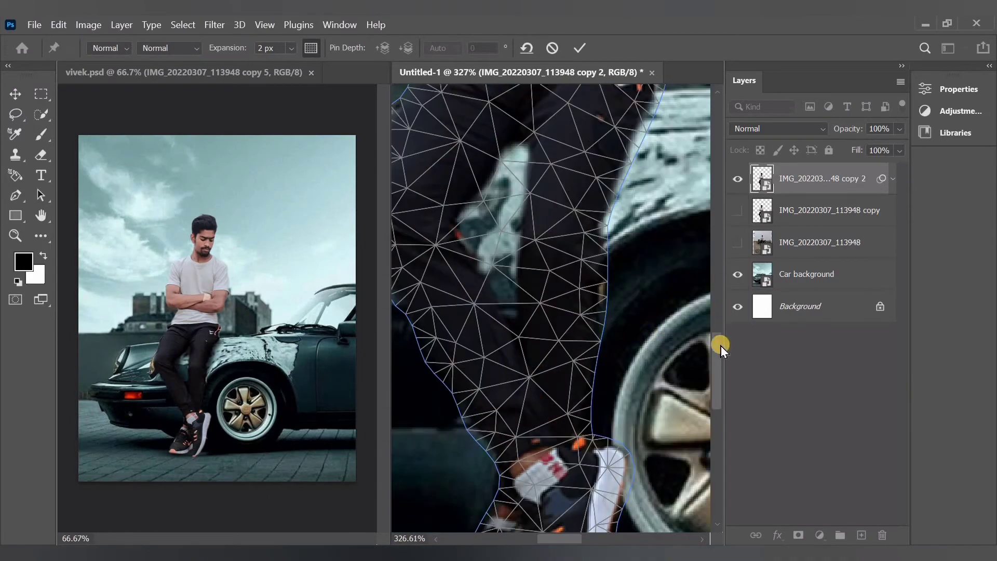
drag(721, 383, 721, 408)
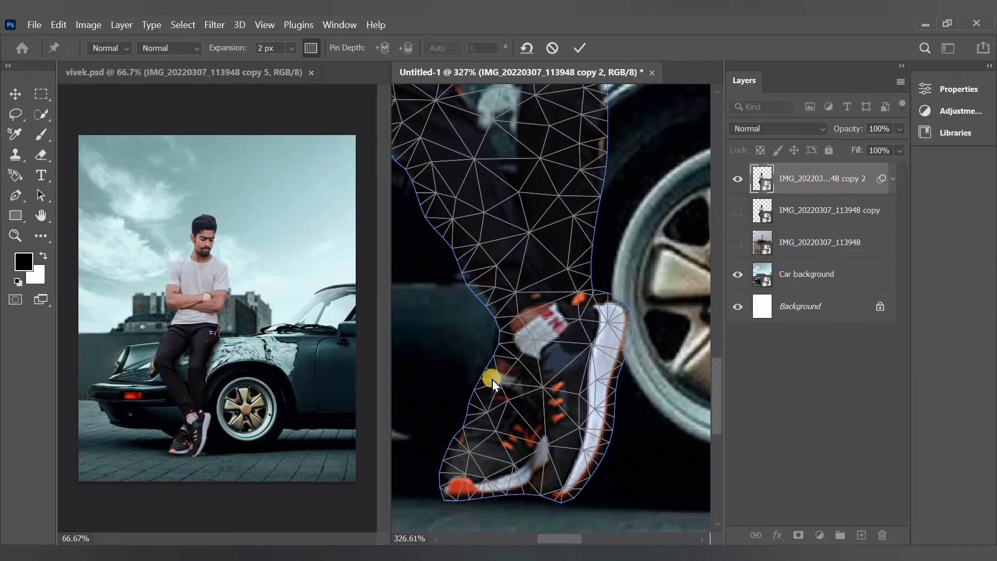
click(514, 355)
click(467, 425)
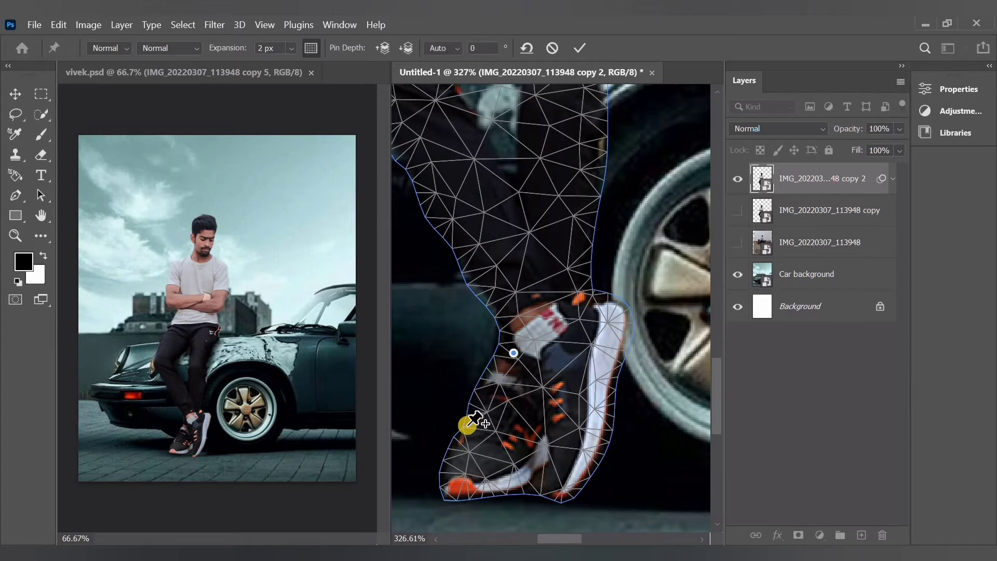
click(547, 446)
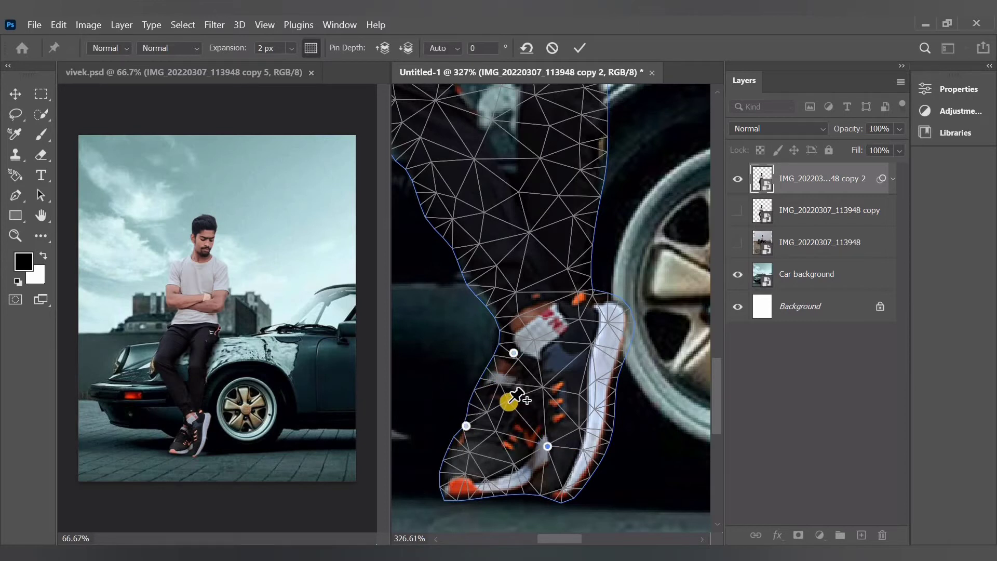
click(499, 430)
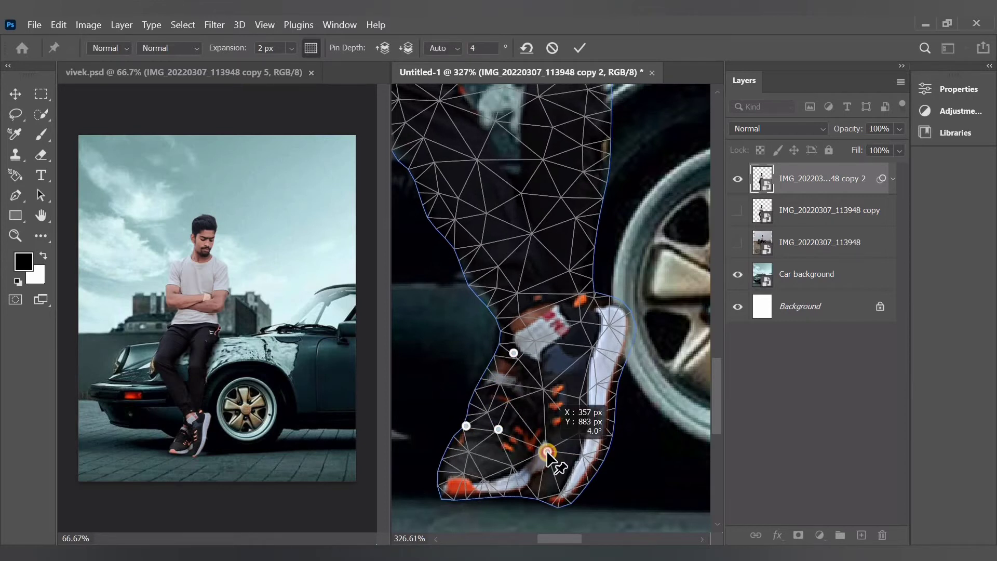
click(545, 388)
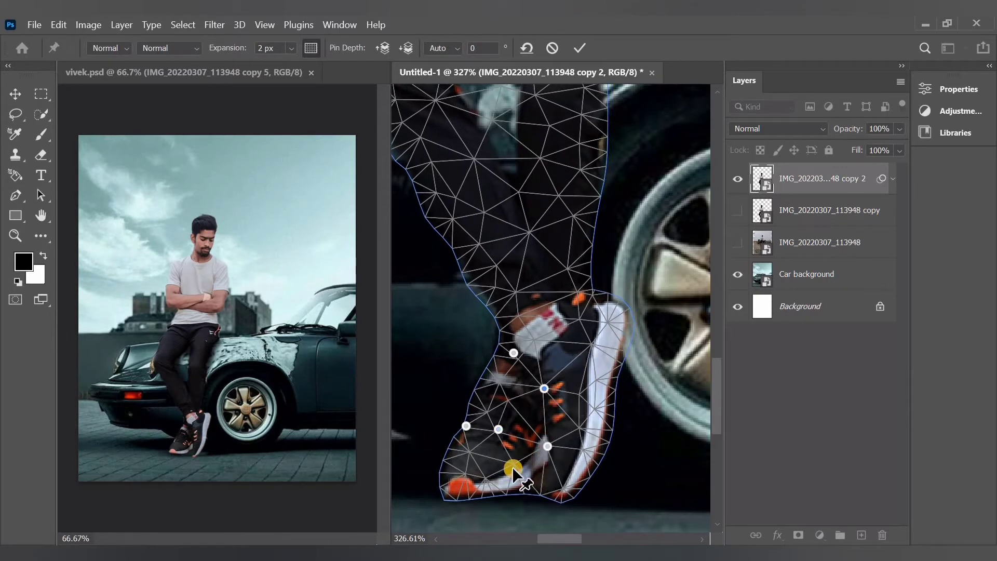
- Pull the sole of the flat-standing shoe slightly down towards the ground, apply the warp and deselect the layer
drag(513, 469, 506, 475)
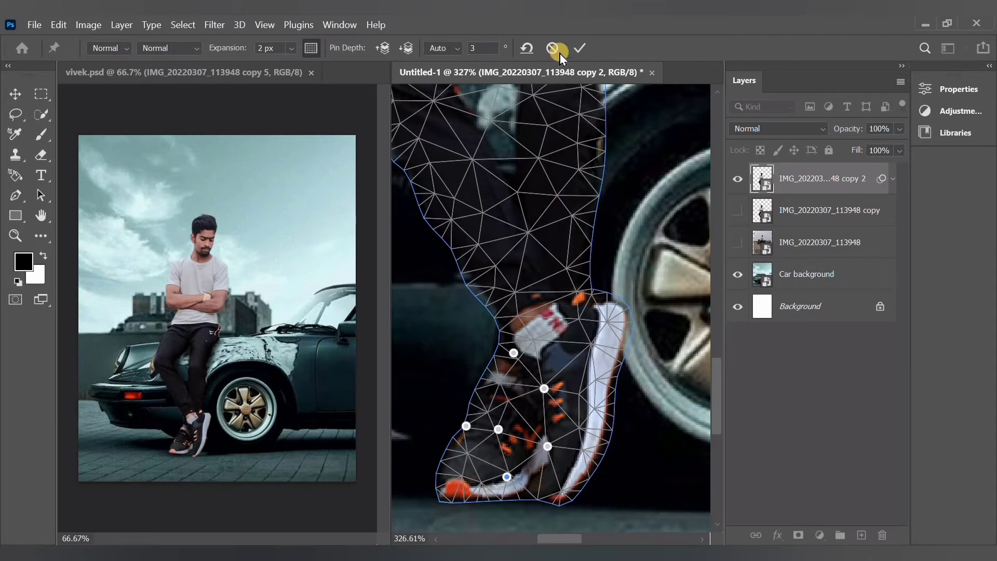
click(580, 48)
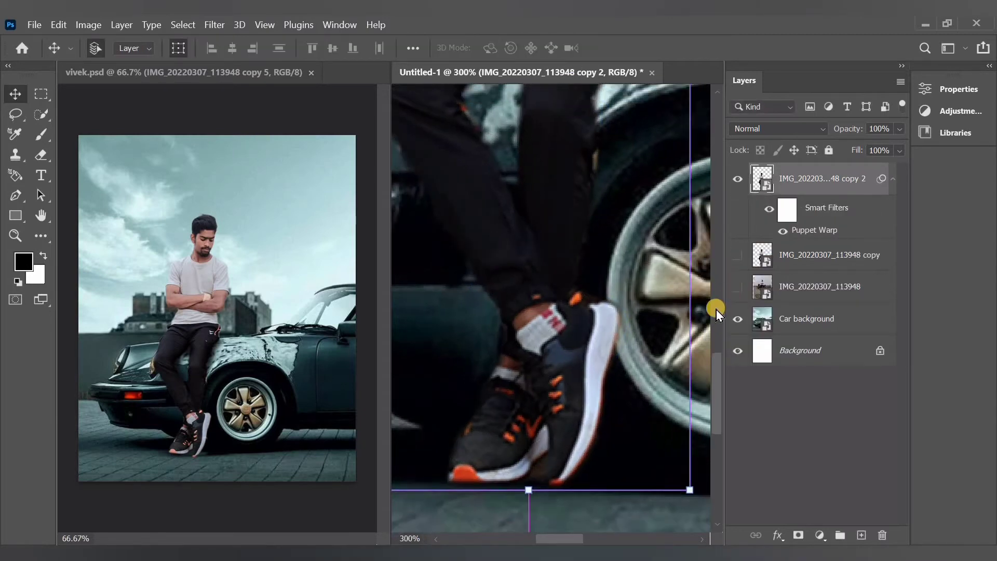
key(ctrl+minus)
key(ctrl+minus)
scroll(545, 315, up, 3)
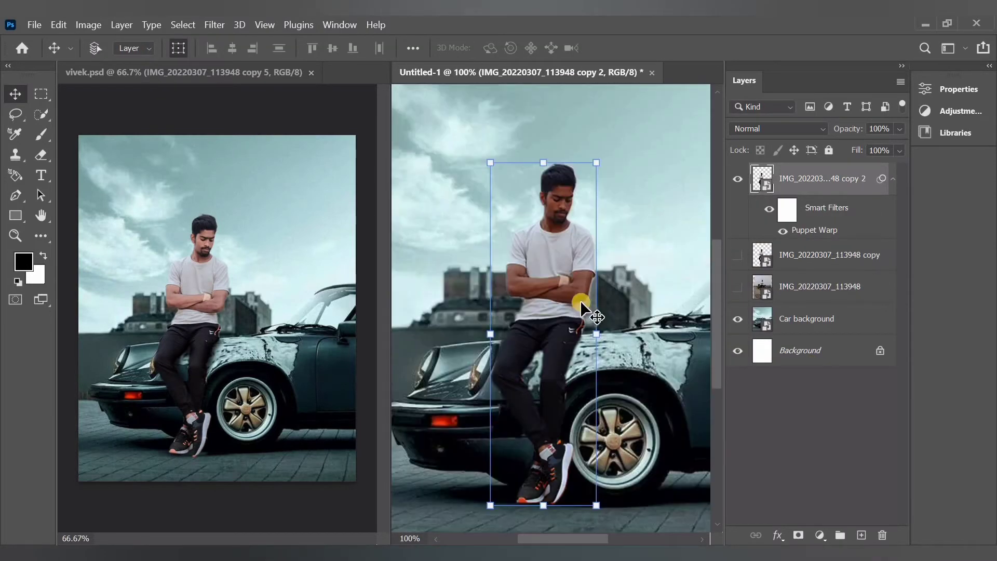
click(847, 438)
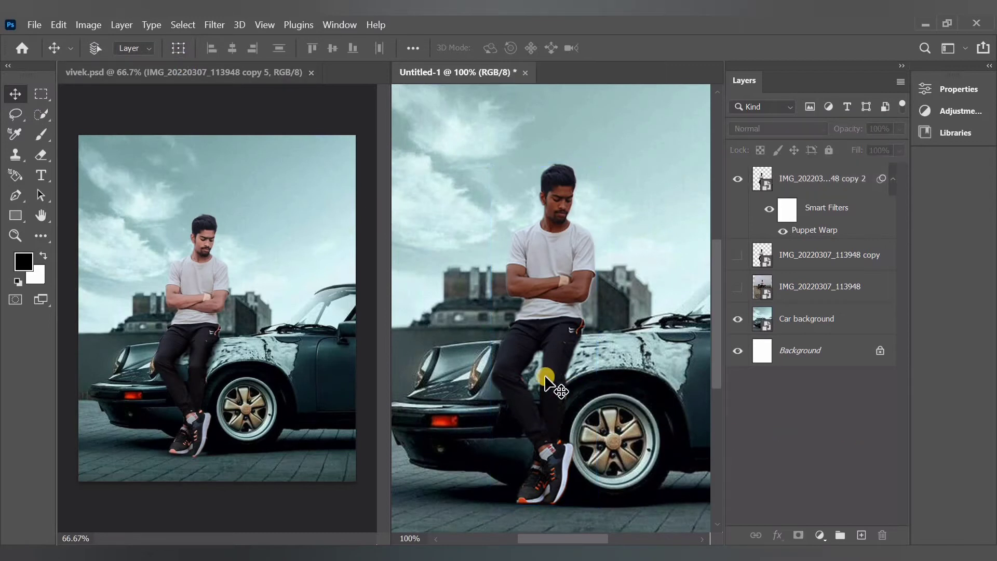
- Select the warped cutout and the hidden copy below it, and scale both up together to about 103%
scroll(545, 378, down, 5)
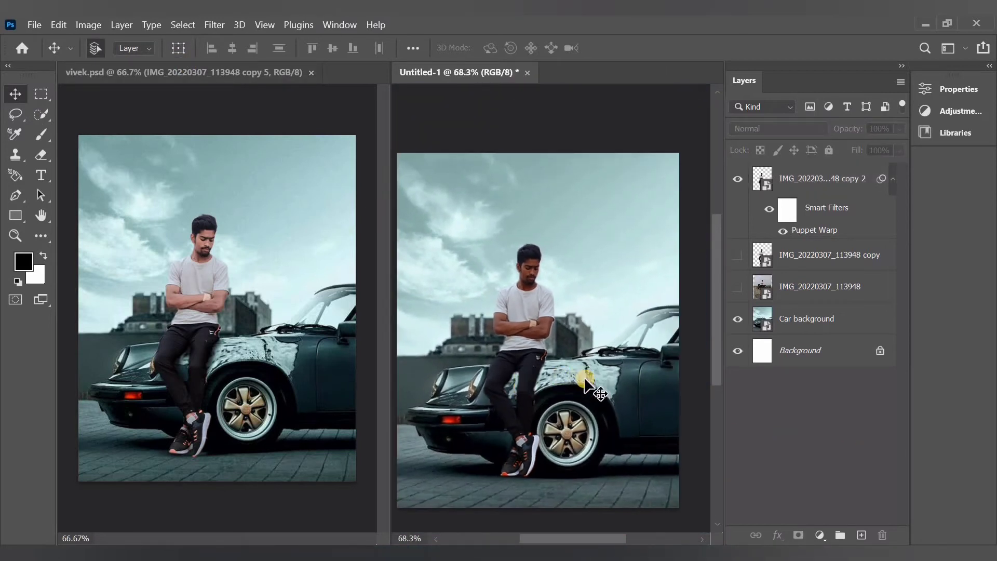
scroll(584, 379, down, 1)
scroll(585, 385, left, 1)
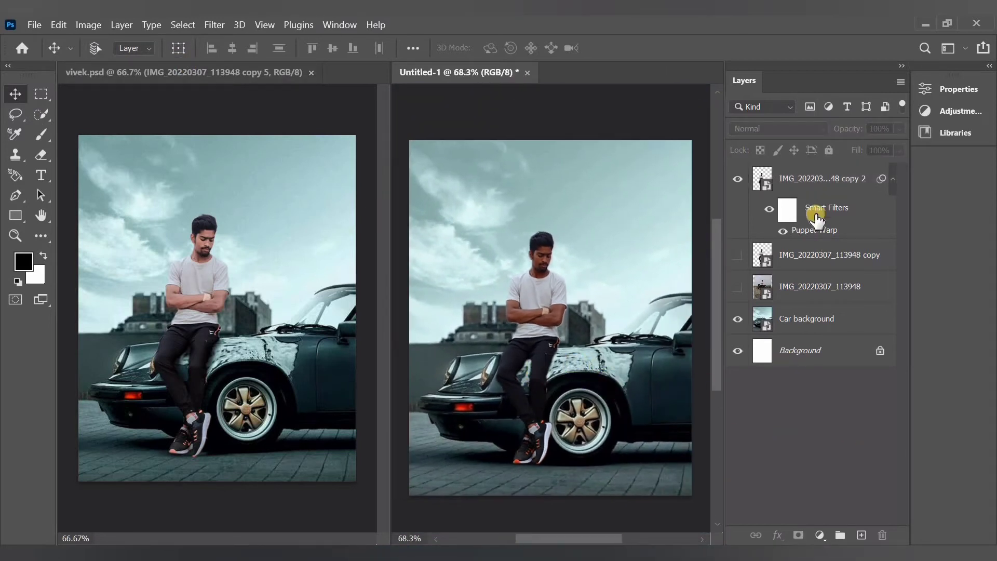
click(815, 235)
click(818, 255)
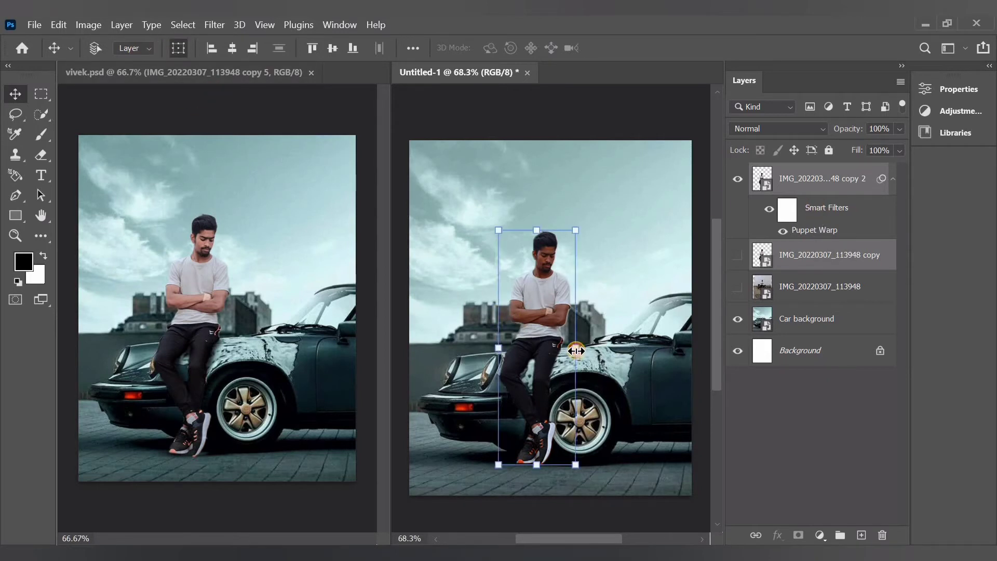
drag(576, 352, 580, 348)
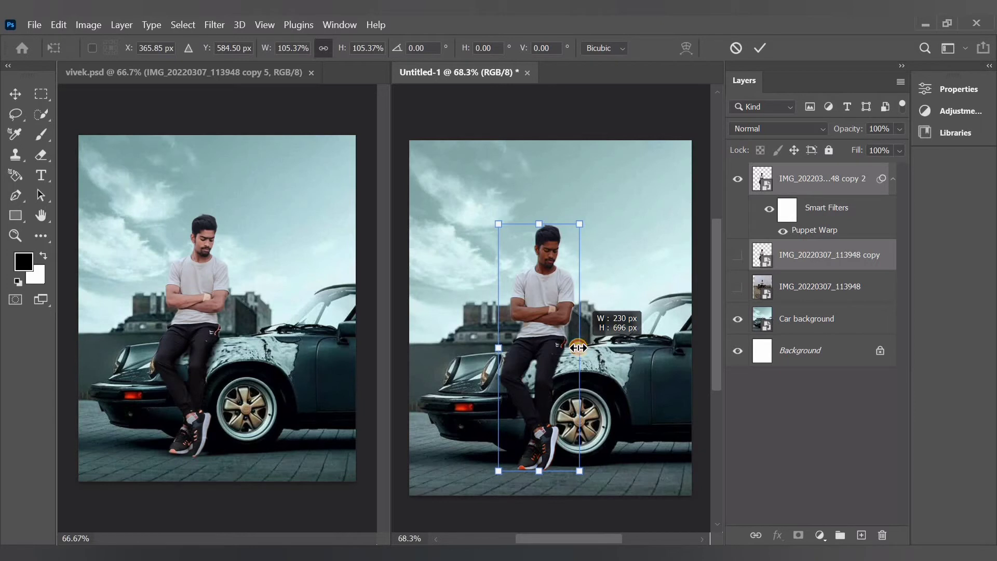
drag(579, 348, 578, 348)
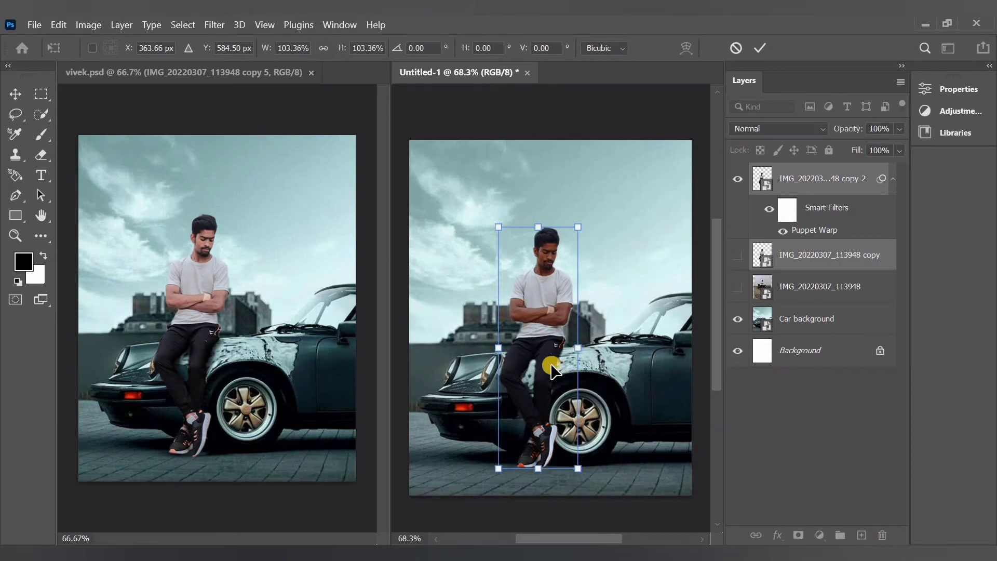
- Nudge both cutout layers towards the front of the car until their X position is 329.50 px
key(Left)
key(Left)
key(Left)
key(Left)
key(Left)
key(Left)
key(Left)
key(Left)
key(Left)
key(Left)
key(Left)
key(Left)
key(Left)
key(Left)
key(Left)
key(Left)
key(Left)
key(Left)
key(Left)
key(Left)
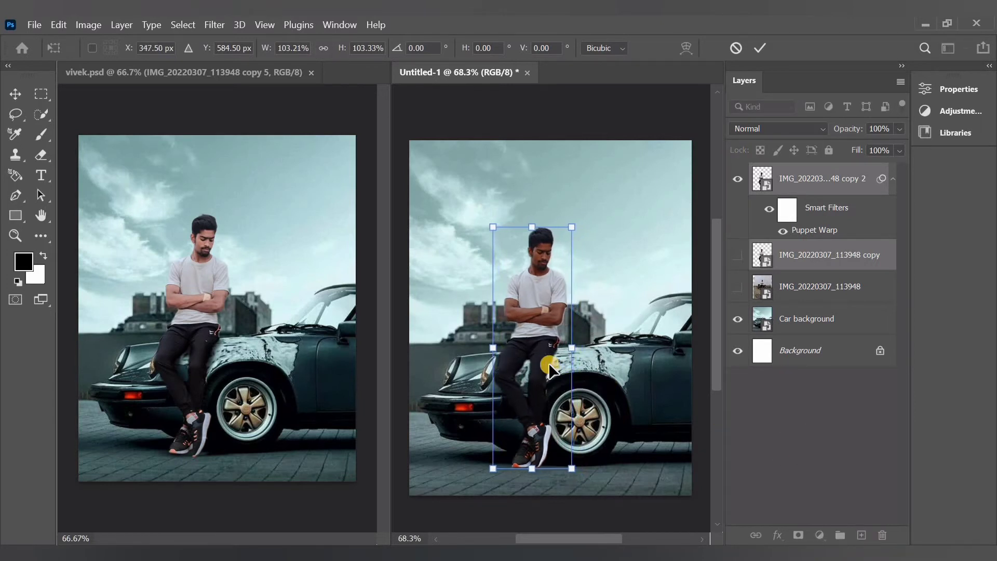
key(Left)
key(Left)
key(Left)
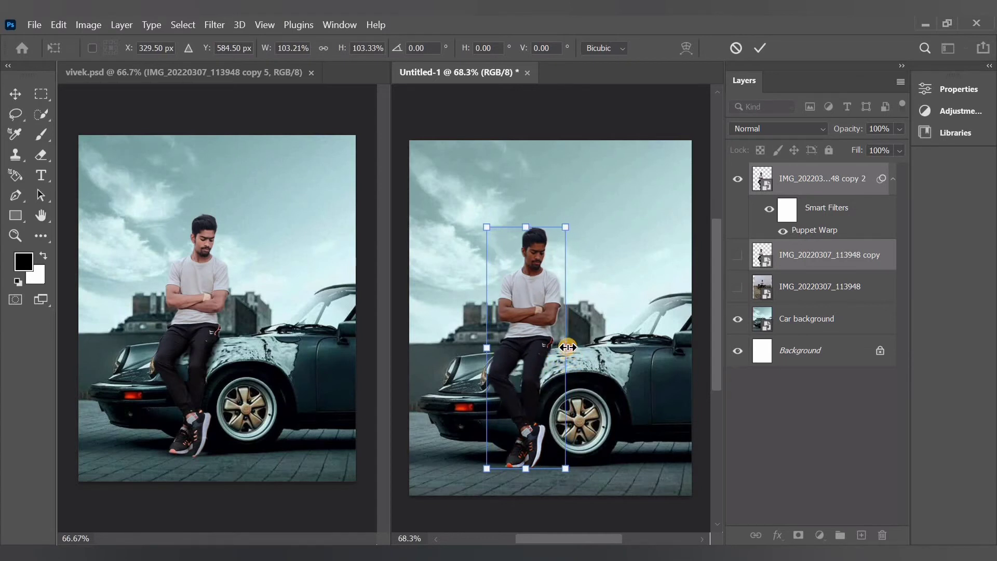
- Enlarge the cutout slightly to about 103.9%, nudge it to X 324 px and Y 582.50 px, apply the transform and deselect the layers
drag(567, 348, 568, 348)
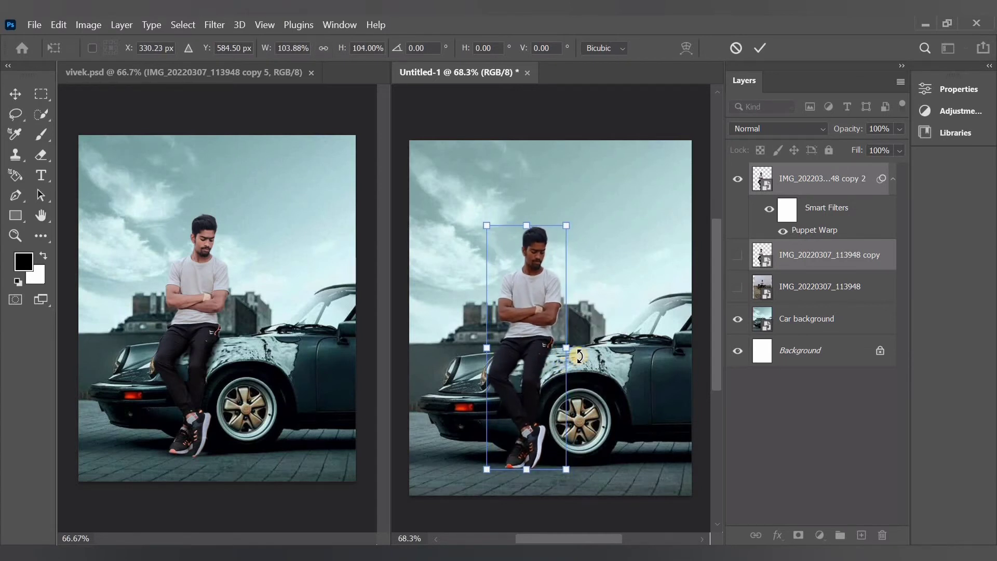
key(Up)
key(Up)
key(Up)
key(Up)
key(Up)
key(Up)
key(Left)
key(Left)
key(Left)
key(Left)
key(Left)
key(Left)
key(Left)
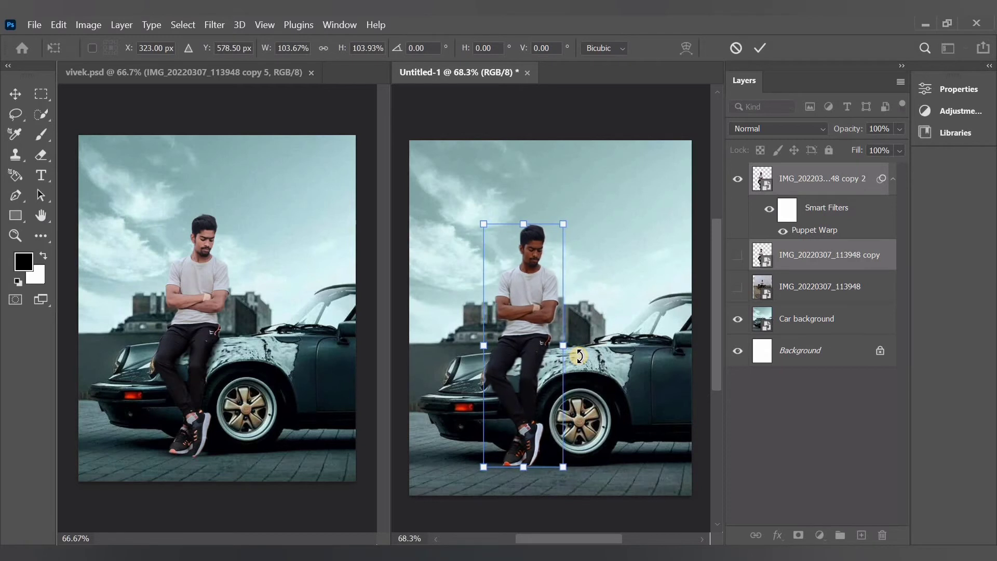
key(Down)
key(Down)
key(Down)
key(Down)
key(Right)
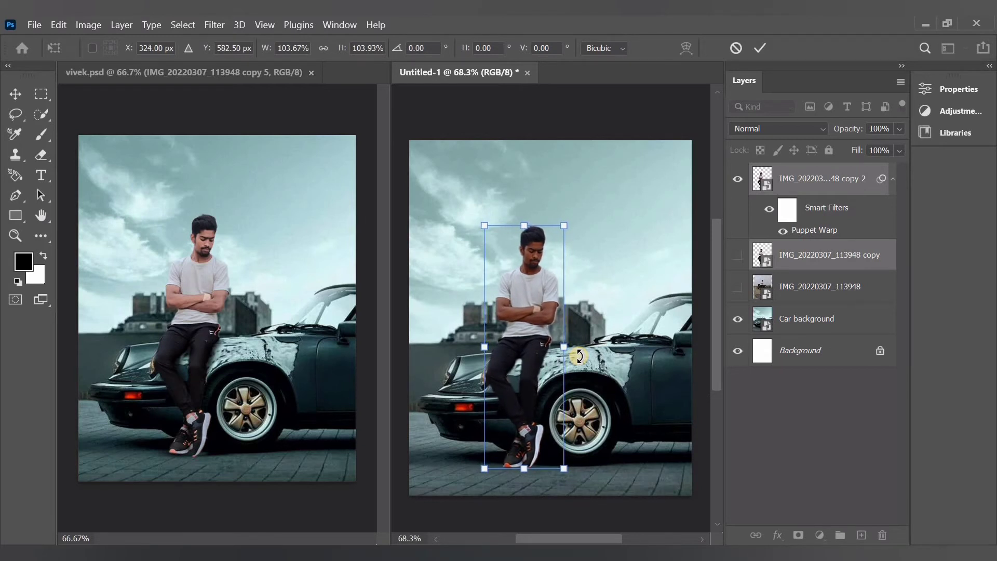
click(816, 437)
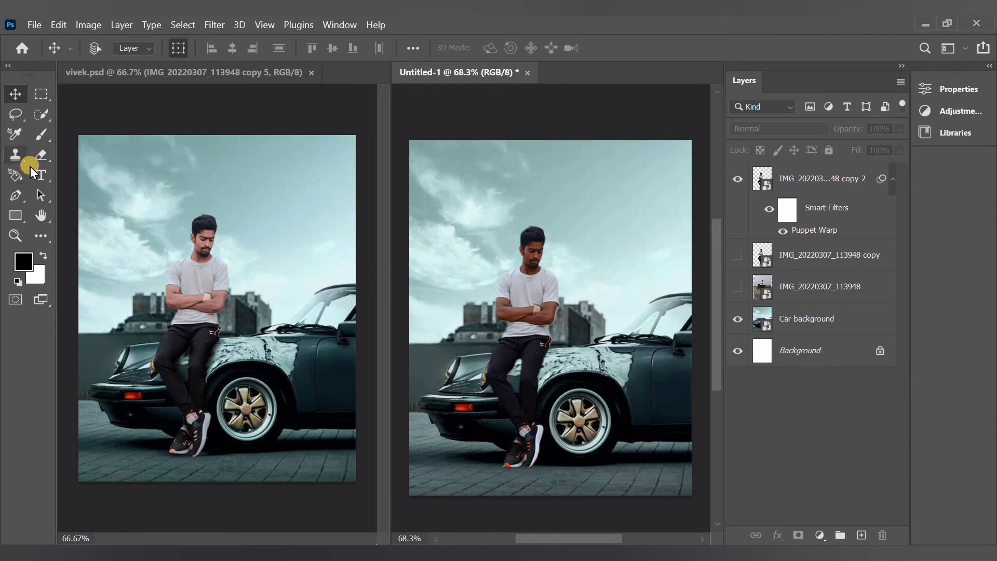
- Activate the Brush tool and rasterize the puppet-warped cutout layer
click(41, 134)
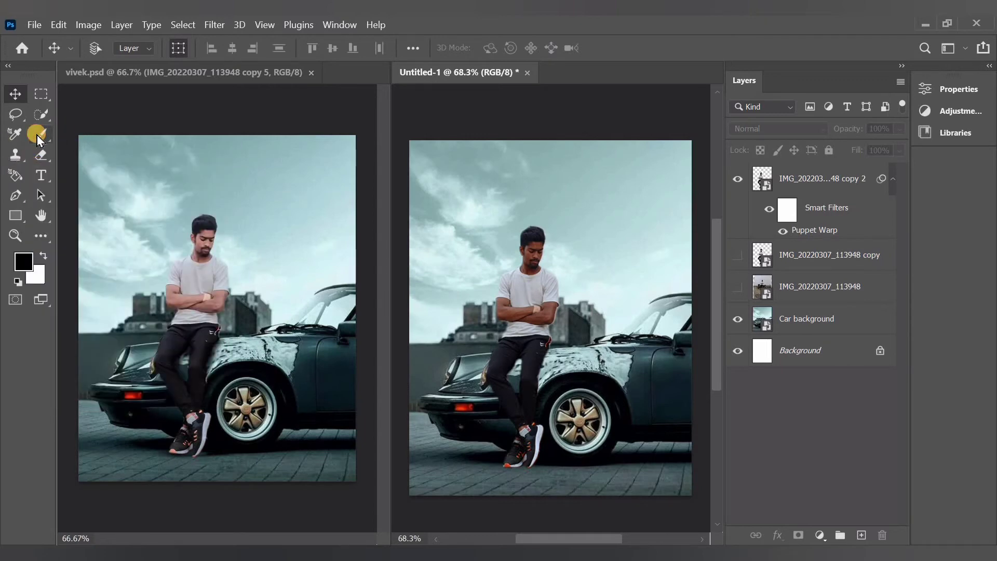
click(850, 183)
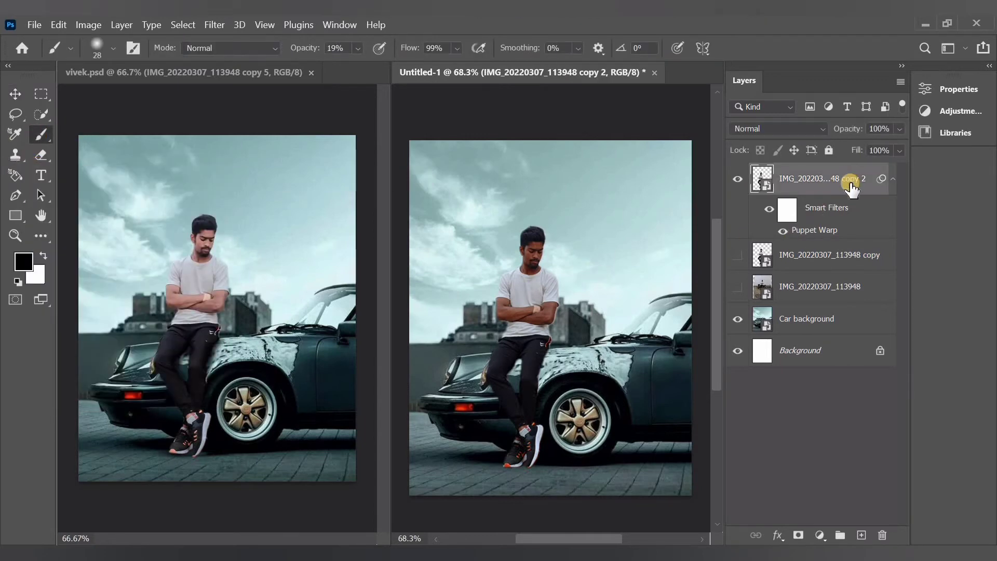
right_click(797, 286)
click(696, 347)
- Set the soft round brush to 50 px and paint black at 19% opacity along the edge of the man's trousers
click(112, 47)
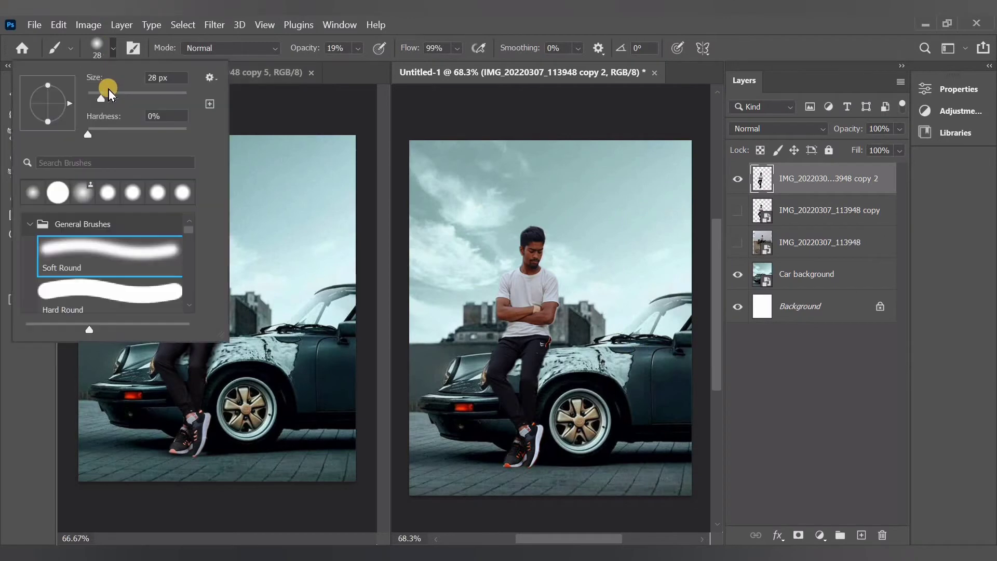
drag(112, 100, 114, 100)
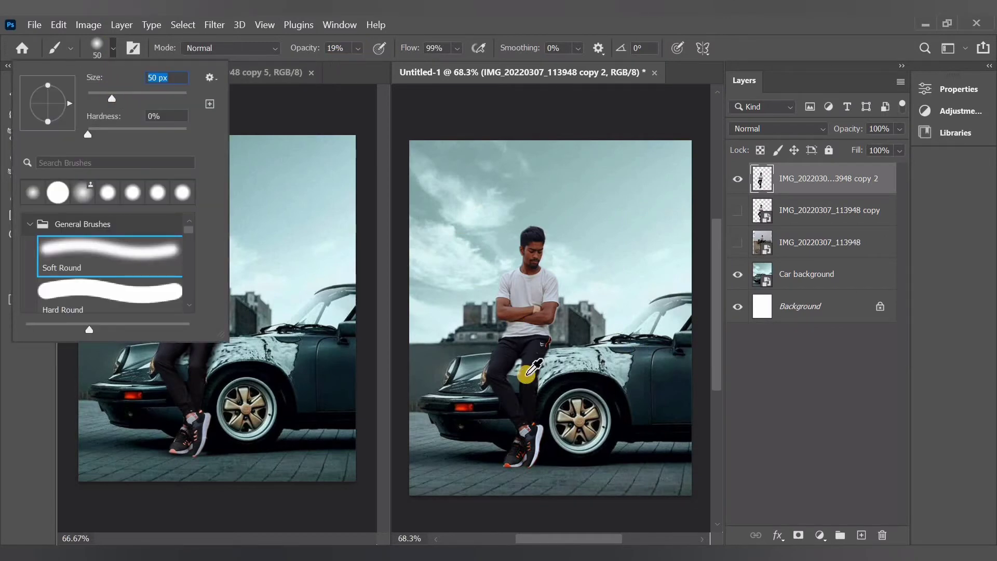
key(ctrl+plus)
key(ctrl+plus)
scroll(541, 358, down, 4)
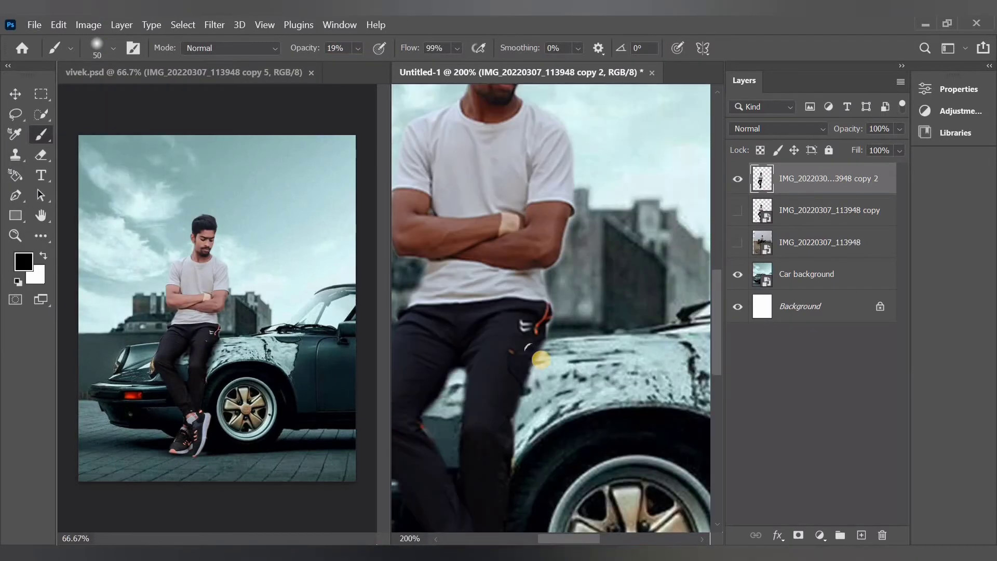
scroll(541, 363, left, 3)
mouse_move(524, 304)
mouse_down()
mouse_move(494, 341)
mouse_move(492, 364)
mouse_move(516, 401)
mouse_move(520, 328)
mouse_up()
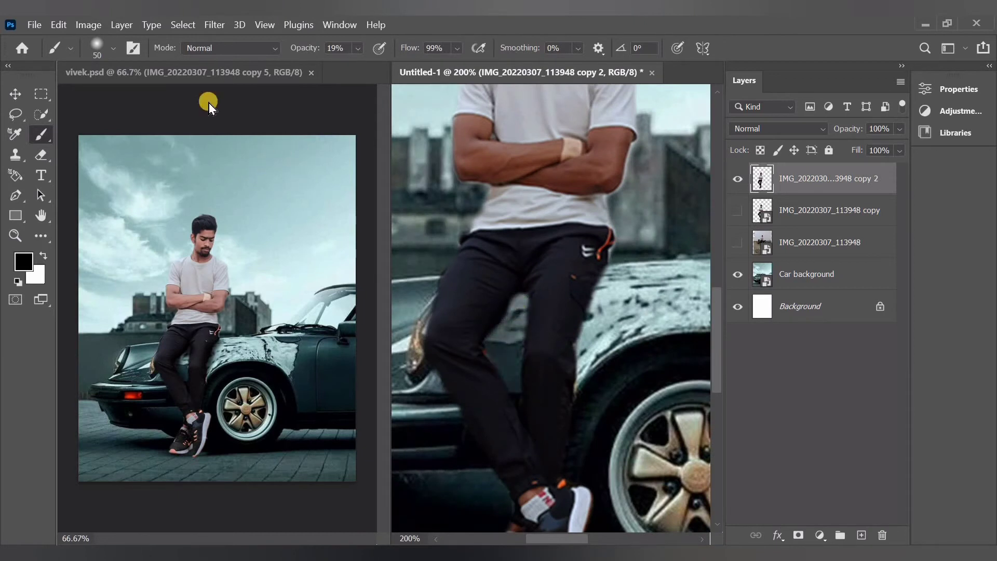
- Reduce the brush to 25 px and softly darken the outer edges of the trouser legs and the undersides of both shoes
click(104, 46)
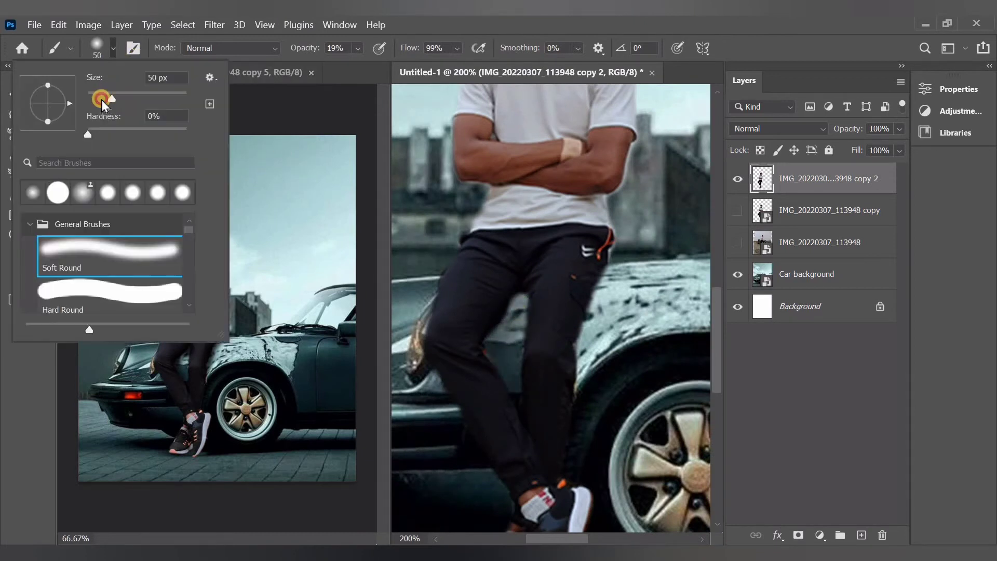
key(Return)
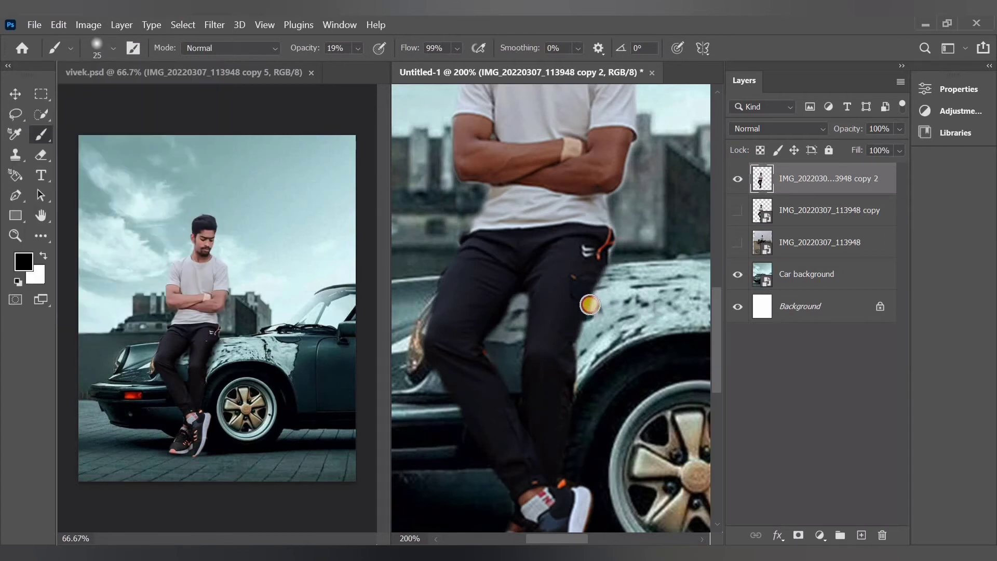
scroll(581, 273, down, 3)
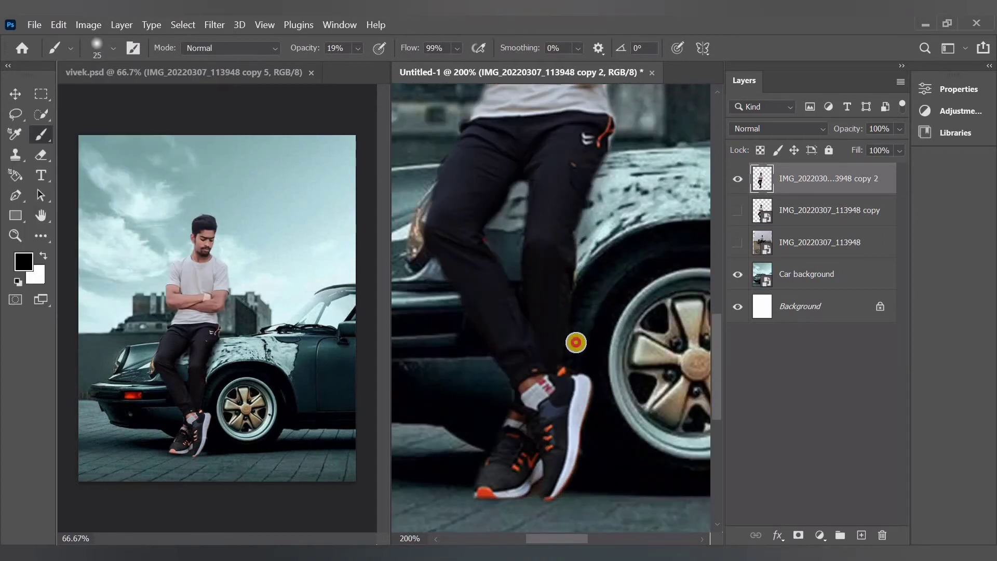
scroll(471, 302, up, 3)
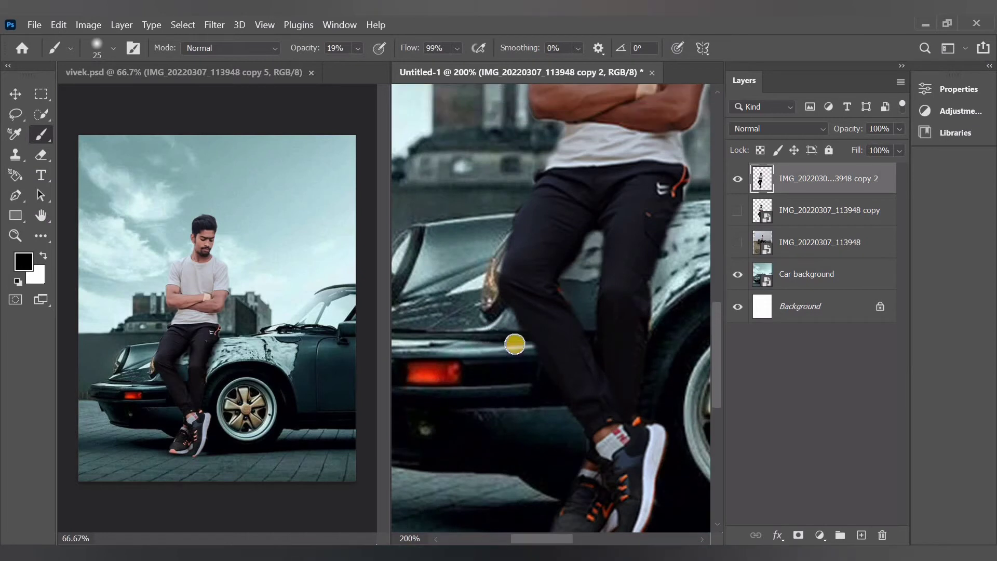
scroll(592, 391, down, 3)
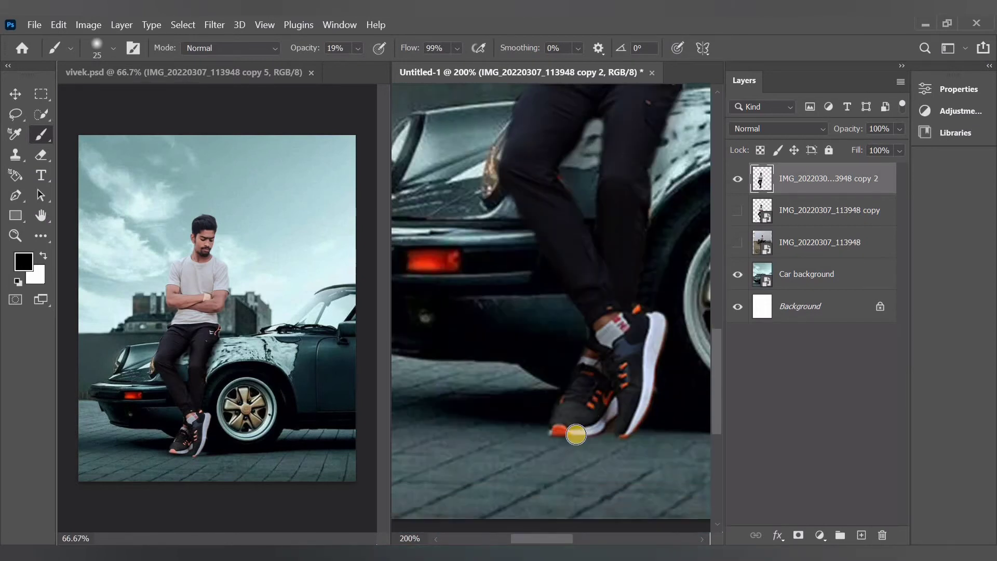
mouse_move(562, 438)
mouse_down()
mouse_move(604, 436)
mouse_move(557, 437)
mouse_move(623, 443)
mouse_up()
scroll(667, 400, up, 3)
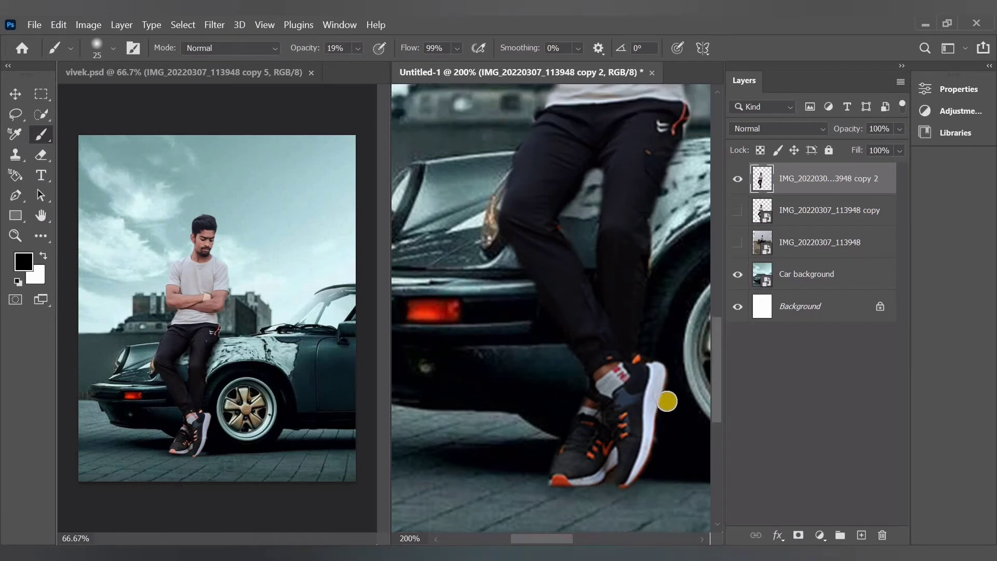
- Darken the outer thigh edge near the fender and the inner edges of the trousers between the legs
scroll(619, 352, right, 2)
scroll(609, 345, up, 1)
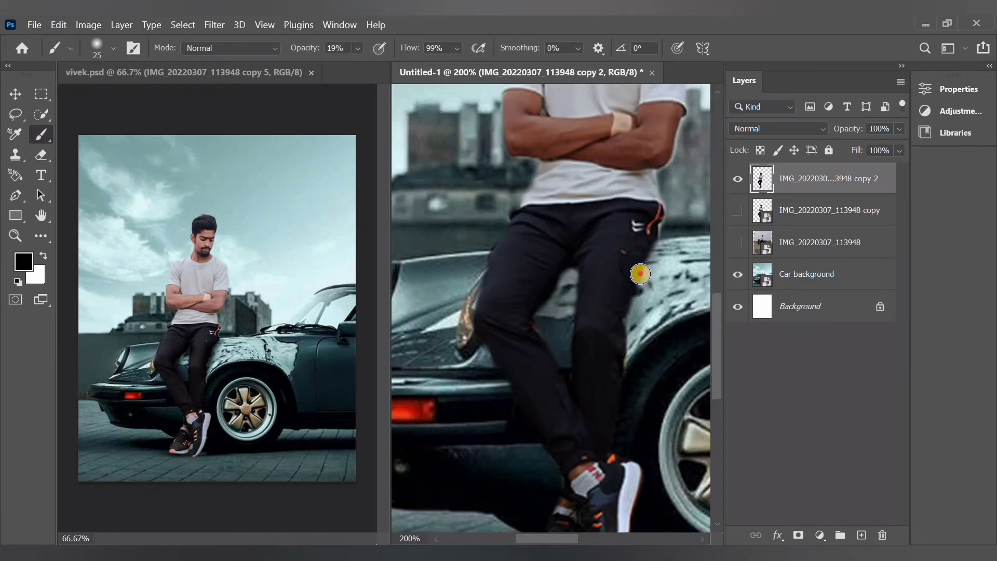
mouse_move(572, 271)
mouse_down()
mouse_move(538, 331)
mouse_move(559, 372)
mouse_up()
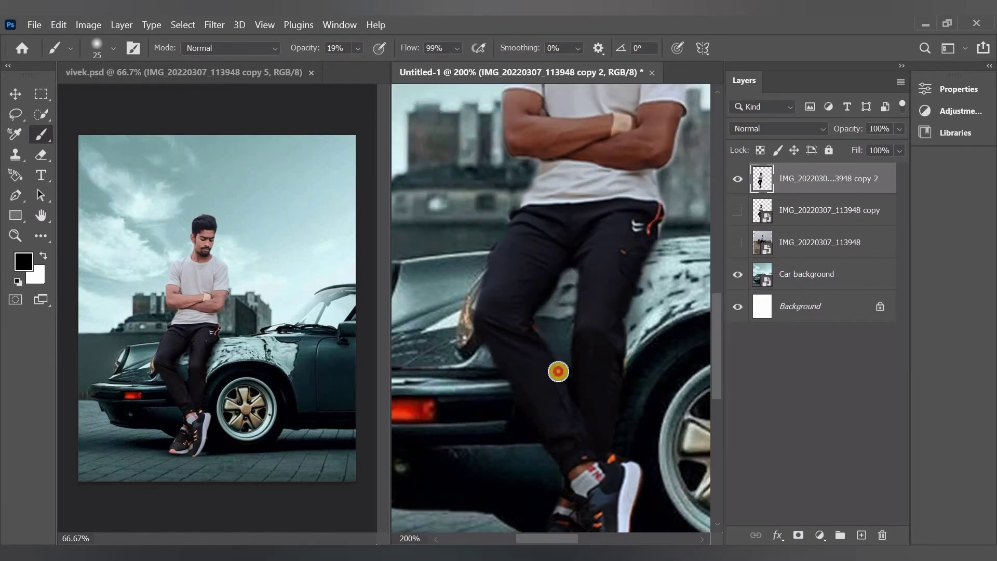
drag(583, 304, 578, 295)
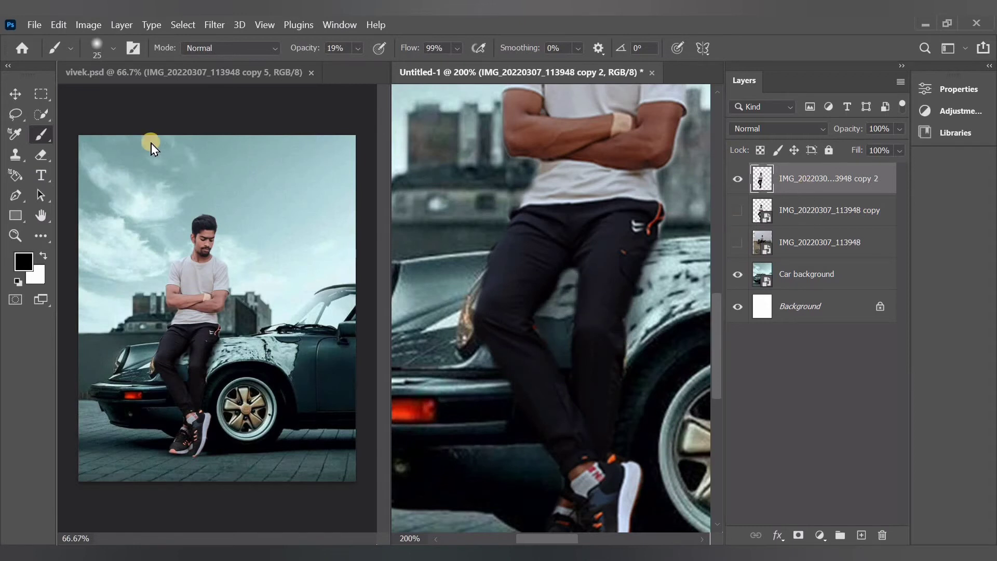
- Set a soft 12 px Eraser and remove the light halo around the elbow nearest the front wheel
scroll(50, 166, up, 1)
click(52, 170)
scroll(412, 263, right, 2)
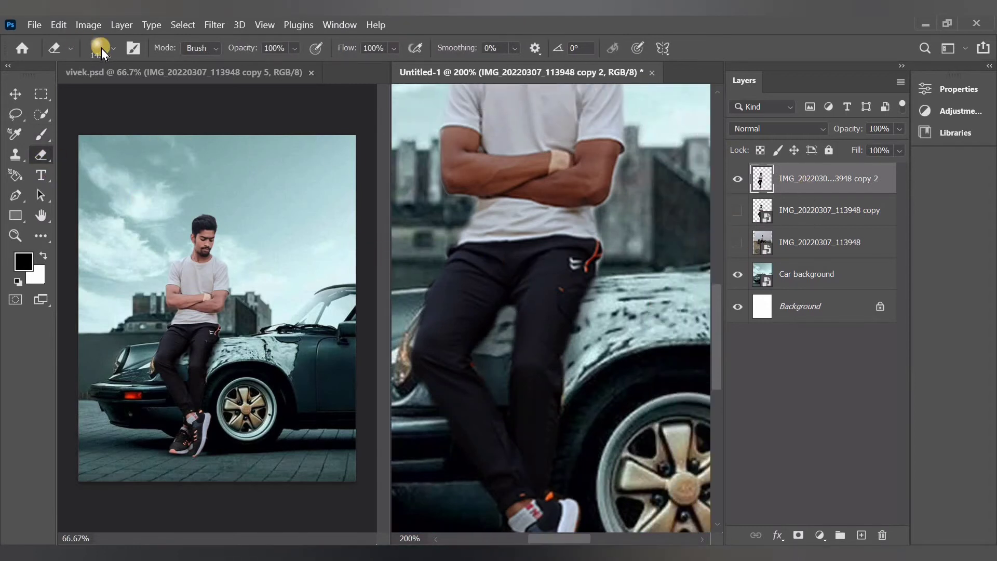
click(111, 61)
drag(133, 97, 93, 99)
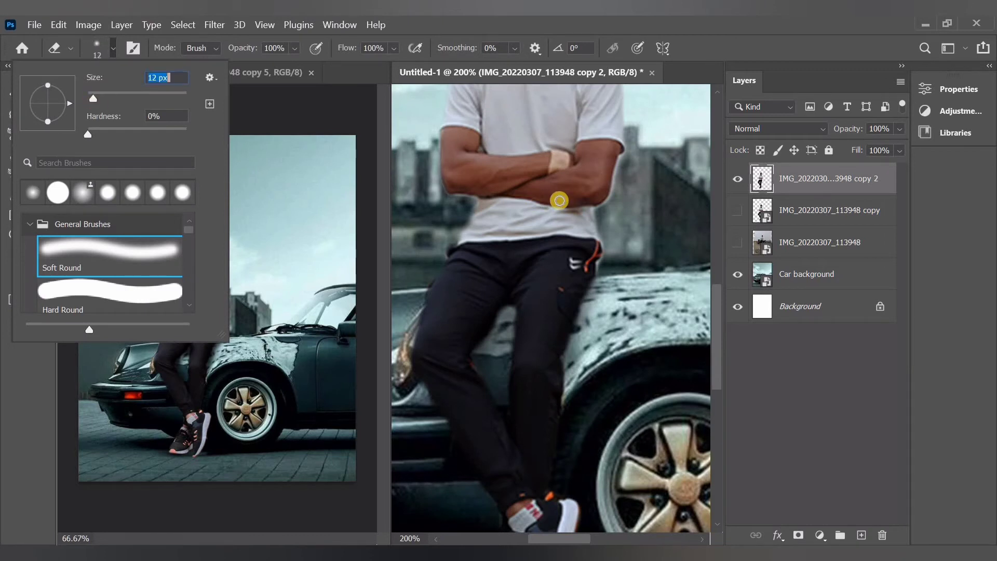
key(Return)
scroll(615, 211, up, 2)
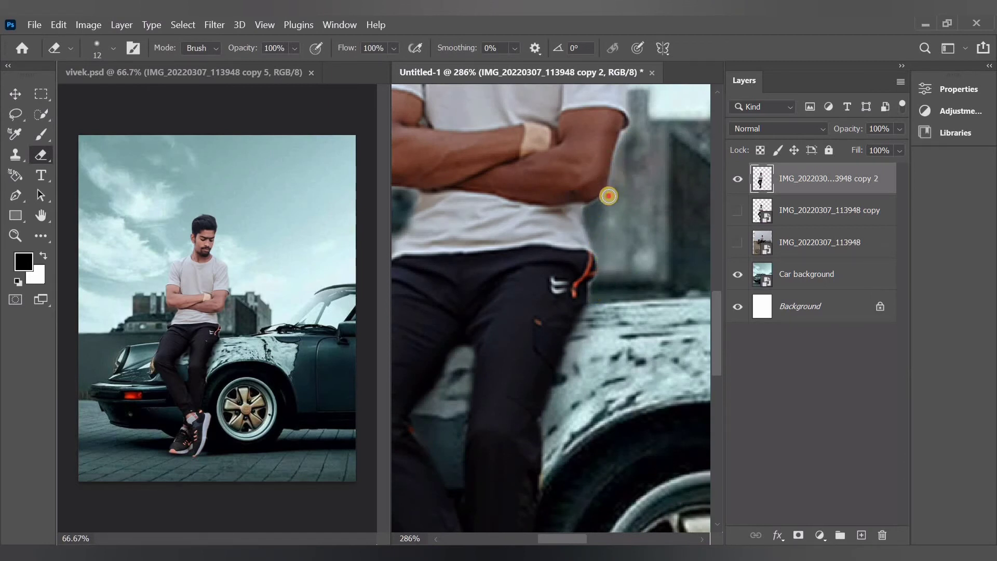
- Erase the light fringe up the wheel-side arm, around the T-shirt sleeve and over the shoulder
scroll(613, 218, up, 3)
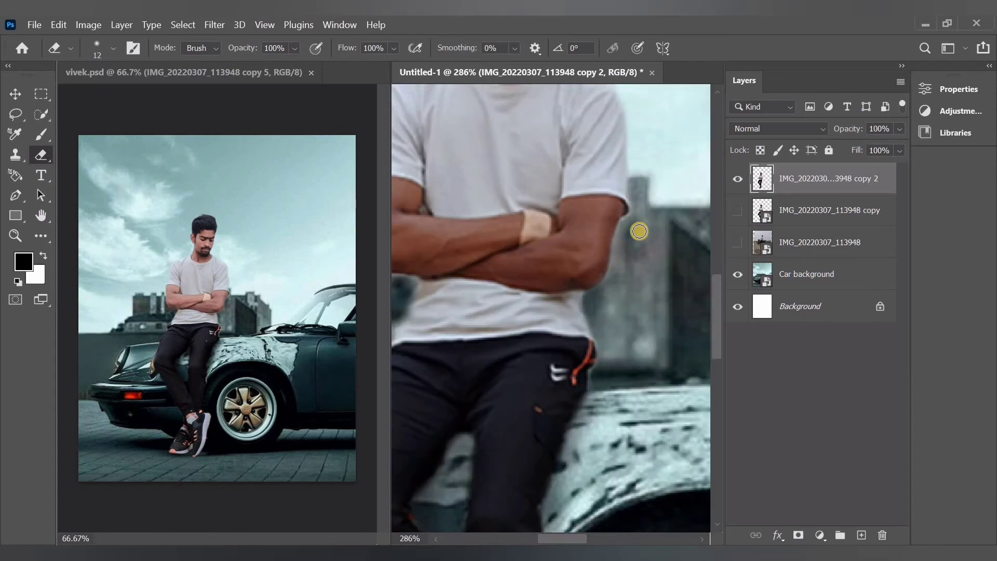
scroll(644, 260, up, 3)
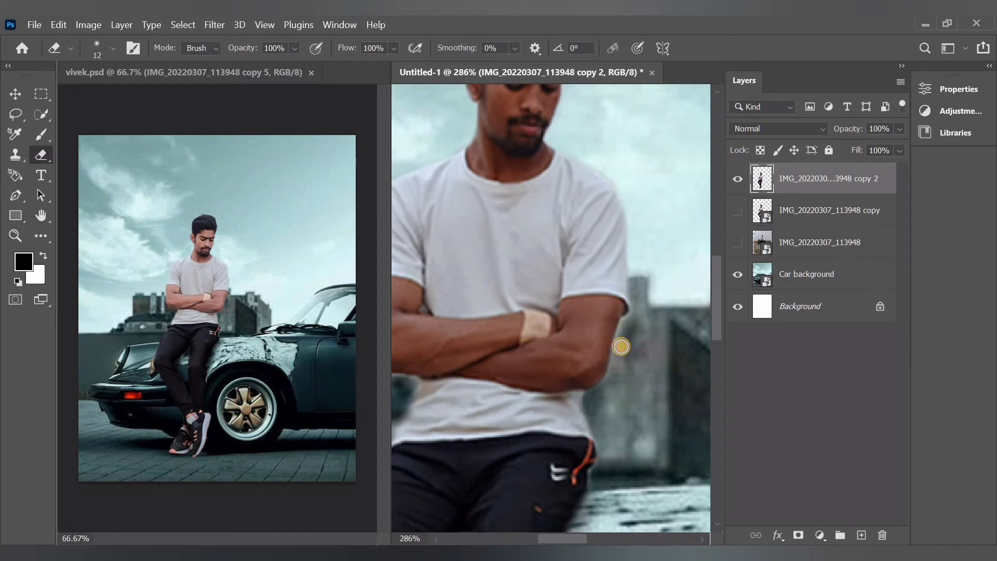
scroll(636, 353, up, 1)
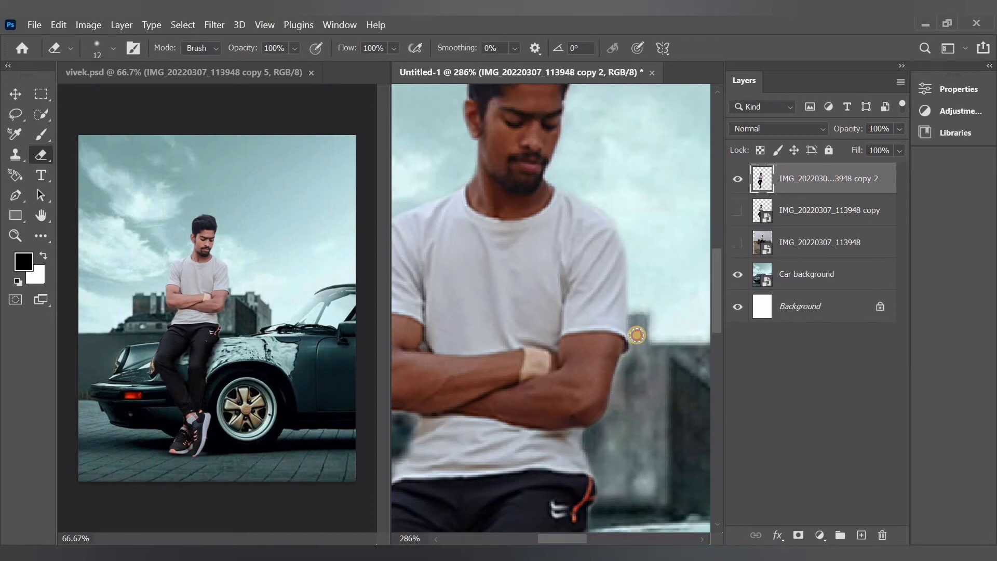
scroll(636, 242, up, 2)
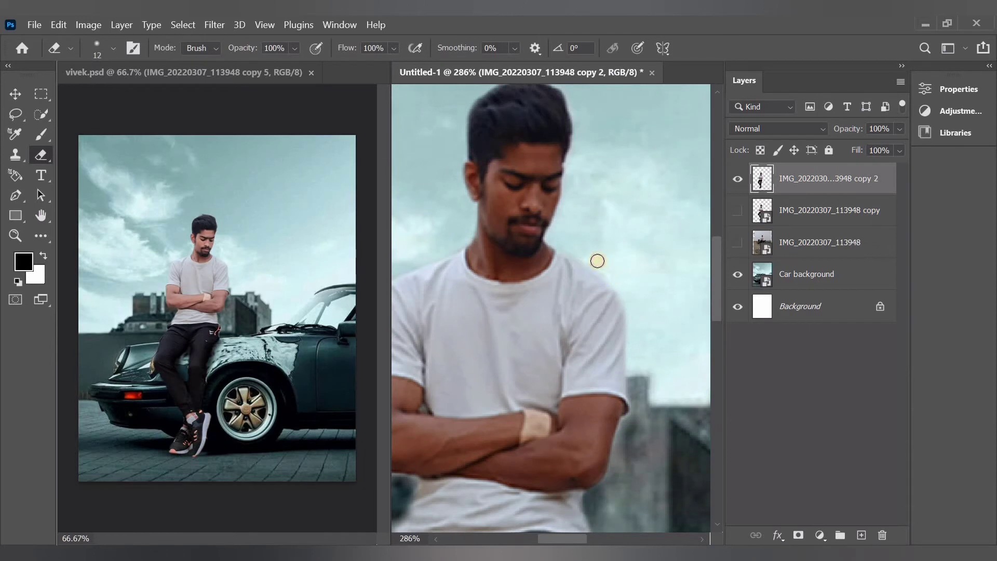
- Examine the man's sleeves, arms and trouser edges close up, then the whole composite at 100% beside the reference
scroll(598, 260, down, 4)
scroll(606, 334, left, 4)
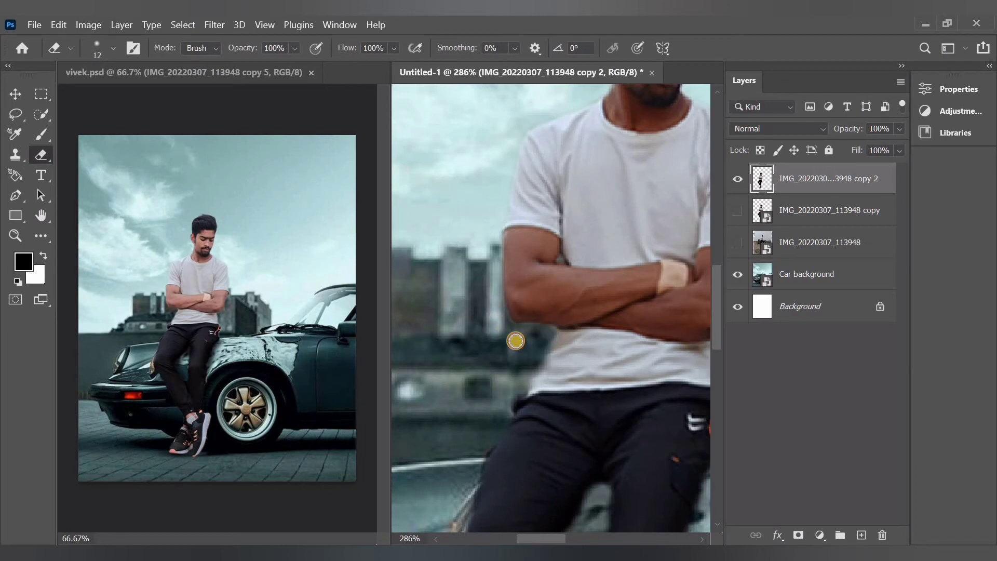
scroll(507, 301, up, 1)
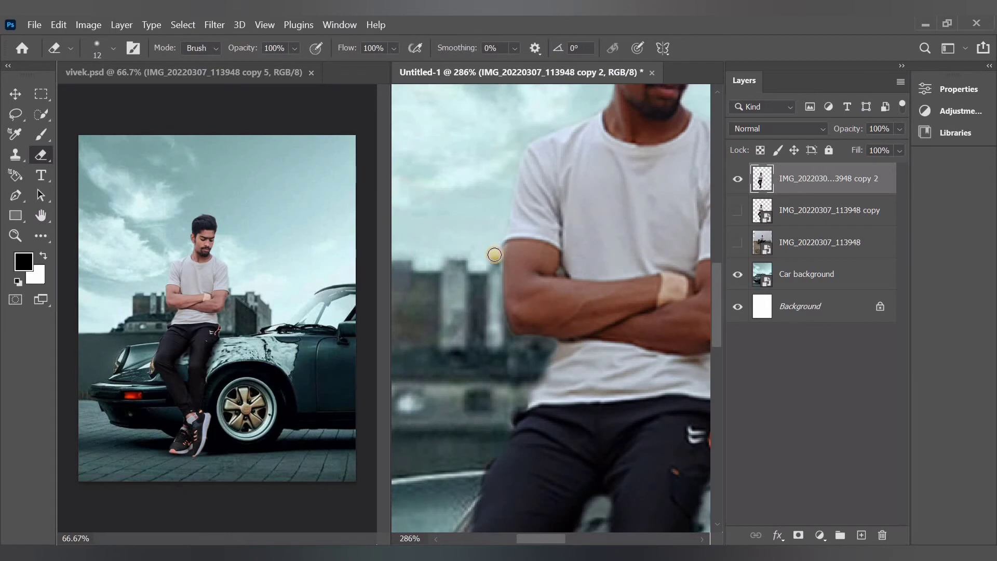
scroll(493, 307, down, 3)
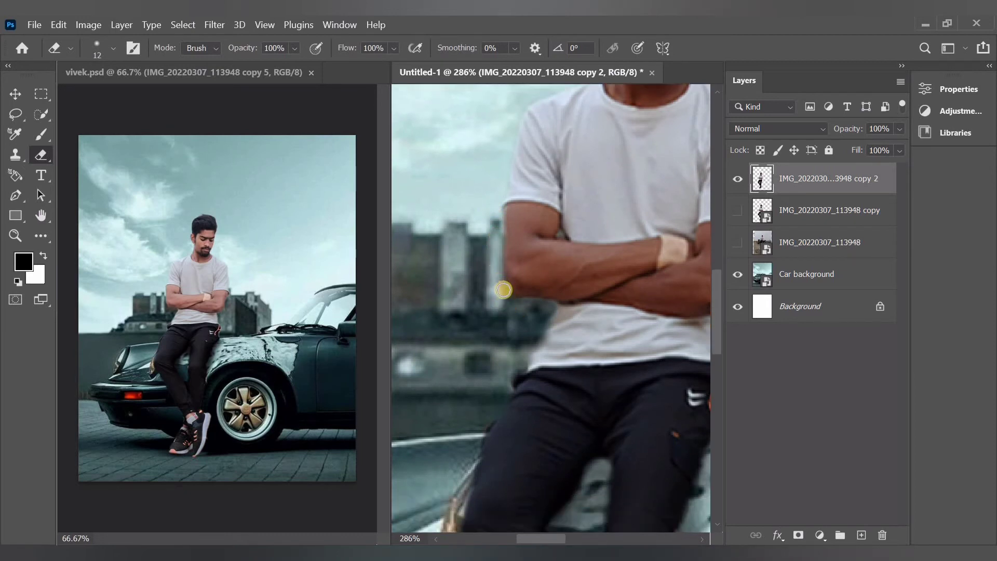
scroll(523, 327, down, 8)
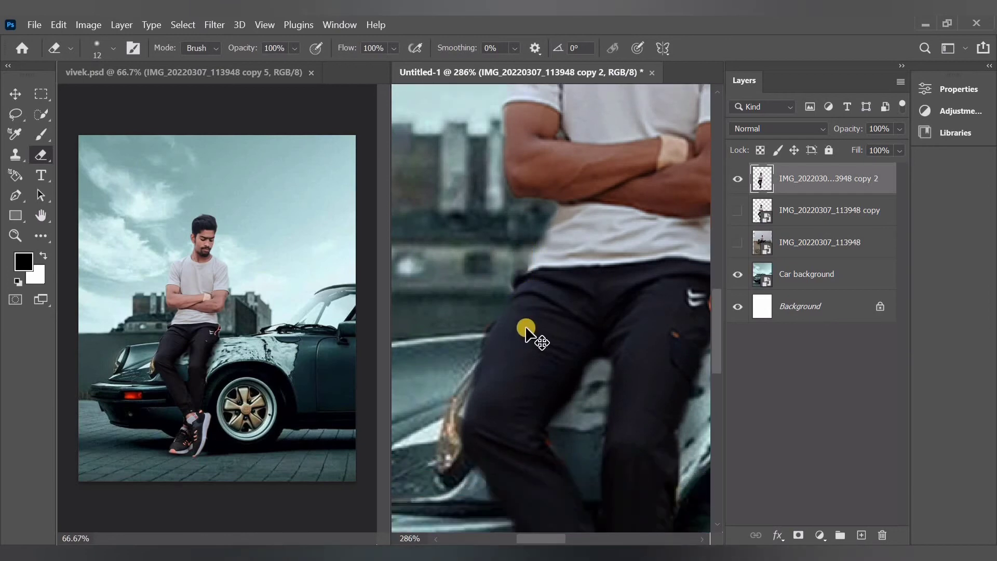
scroll(526, 328, right, 7)
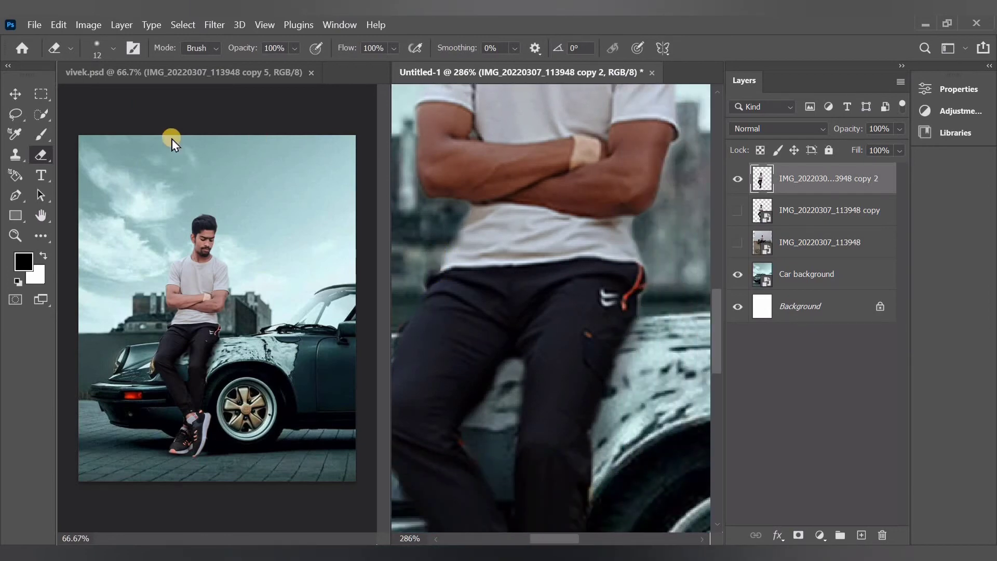
key(ctrl+1)
scroll(408, 247, up, 2)
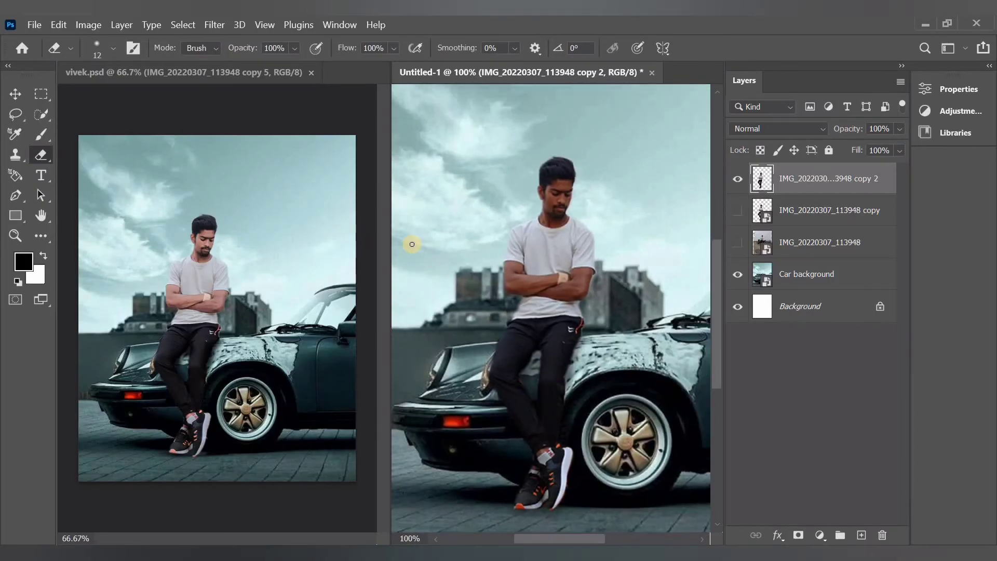
scroll(411, 243, left, 4)
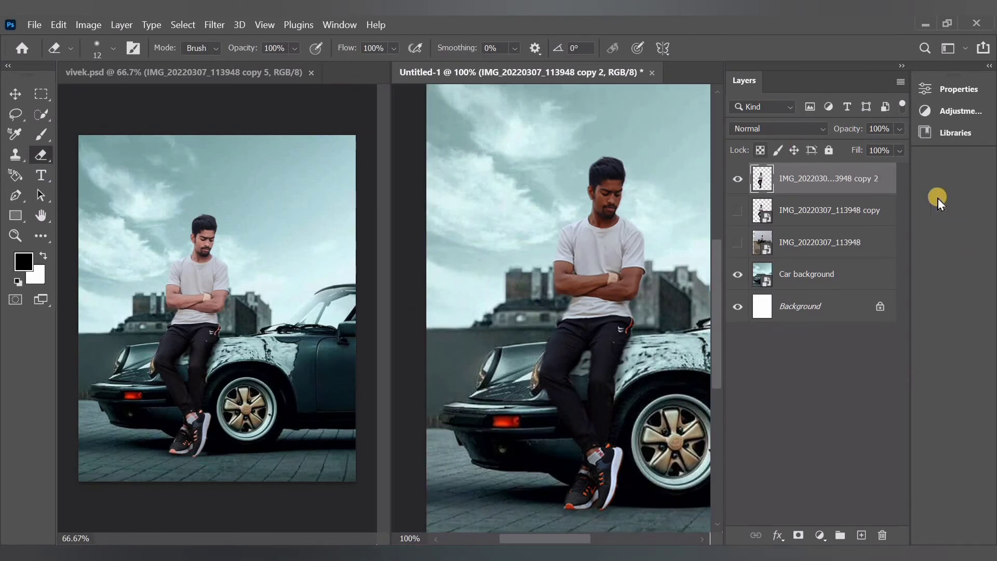
scroll(522, 239, right, 3)
- Start a Camera Raw adjustment on the man's layer, setting Blacks to -4 and Clarity to +5
click(213, 25)
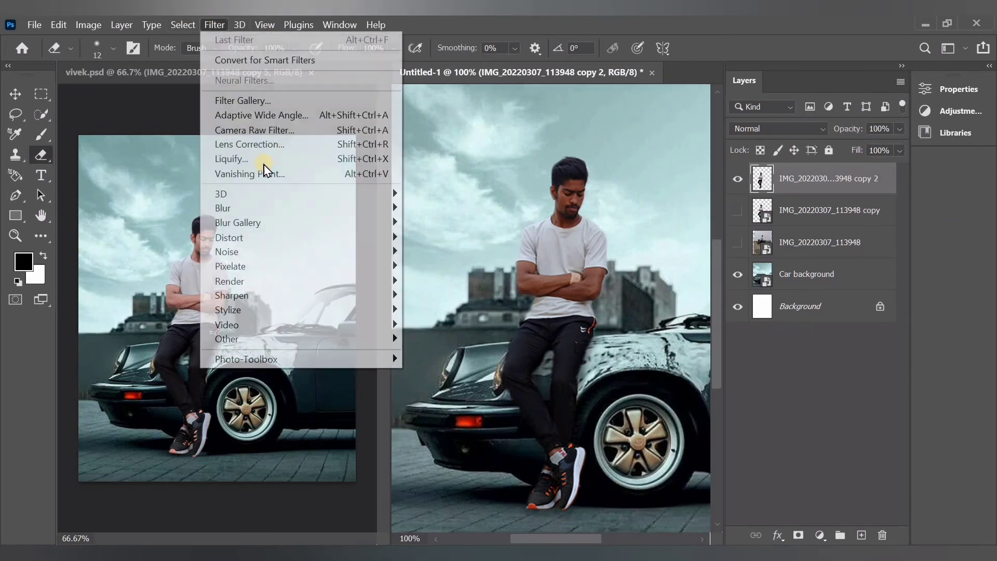
click(284, 129)
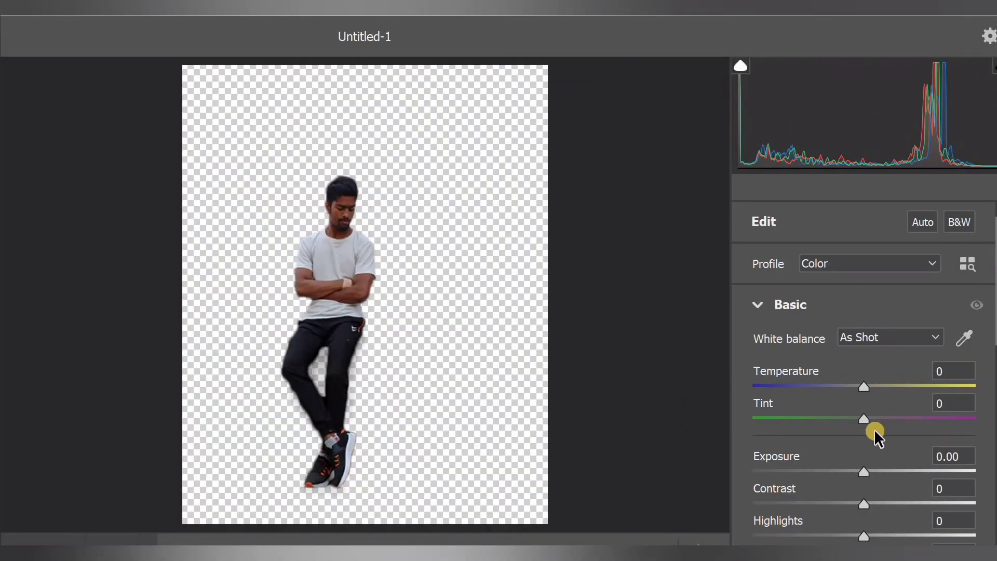
scroll(875, 429, down, 2)
drag(862, 534, 858, 534)
drag(865, 472, 865, 473)
scroll(865, 473, down, 6)
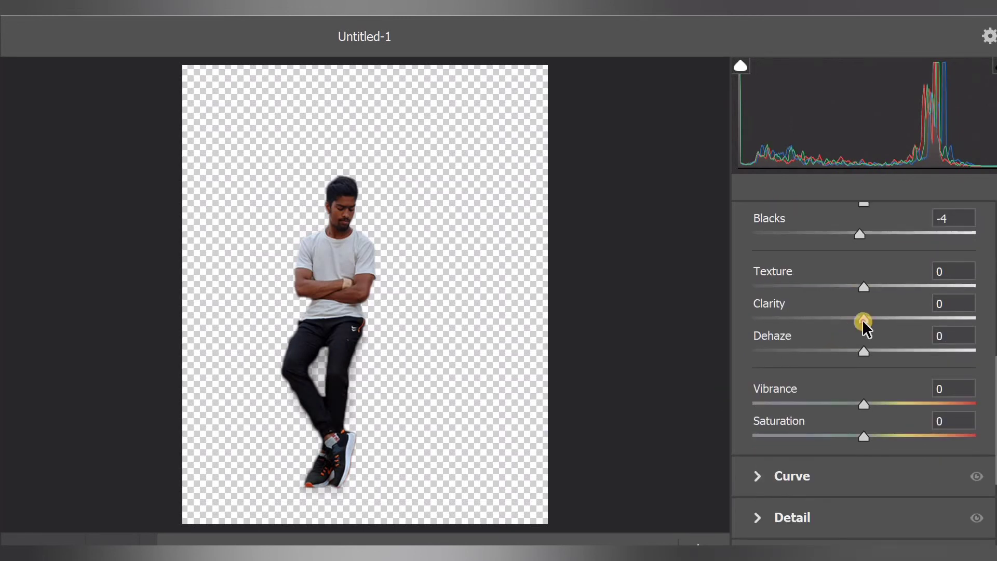
drag(862, 321, 873, 288)
- Raise the Oranges luminance to +28 in the Color Mixer and apply the Camera Raw filter
scroll(831, 337, down, 4)
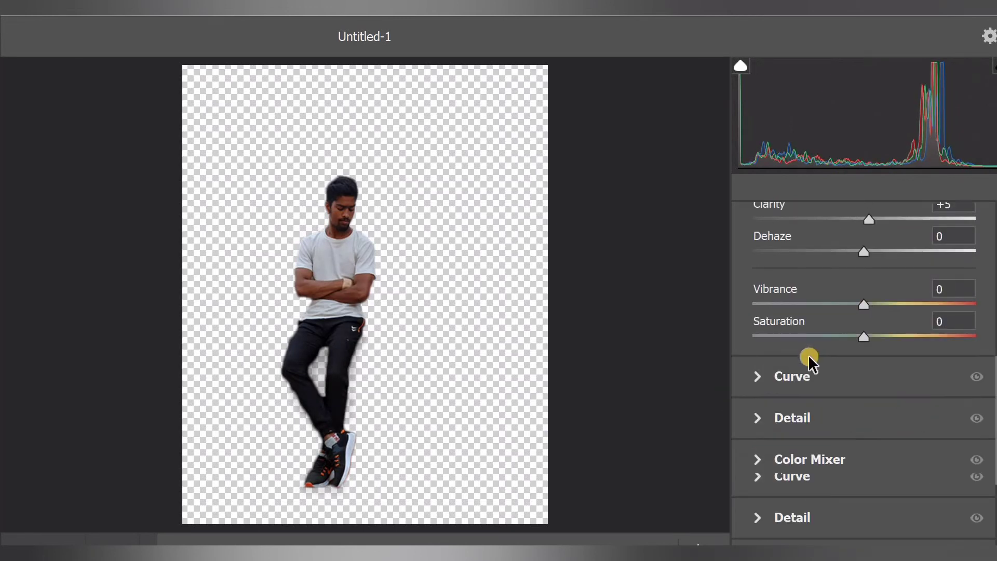
click(755, 344)
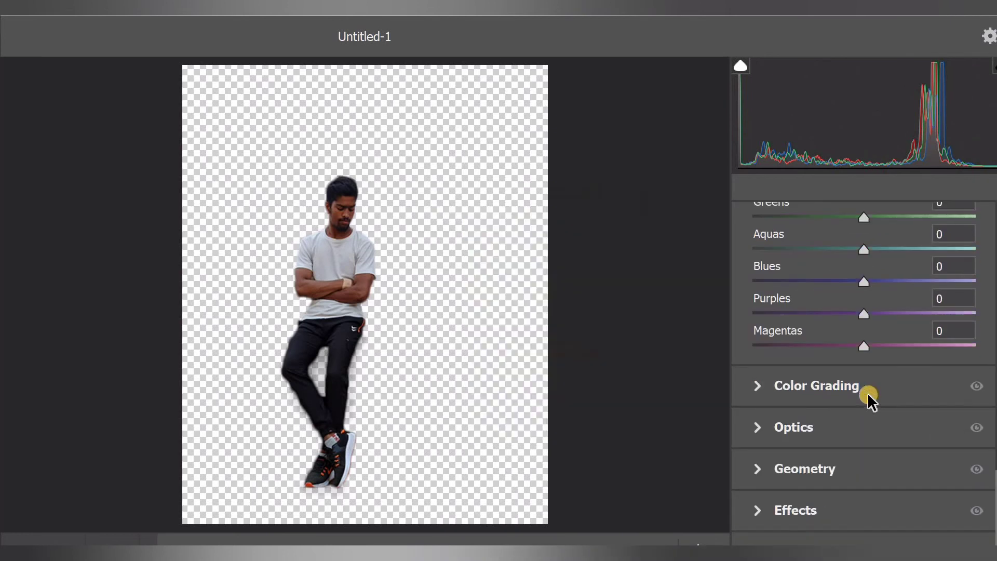
drag(864, 351, 897, 352)
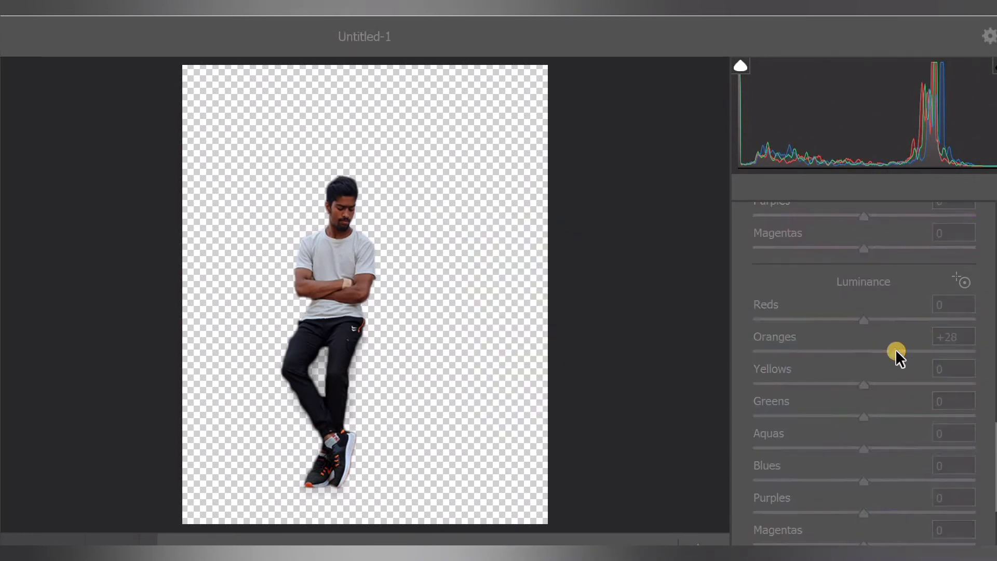
key(Return)
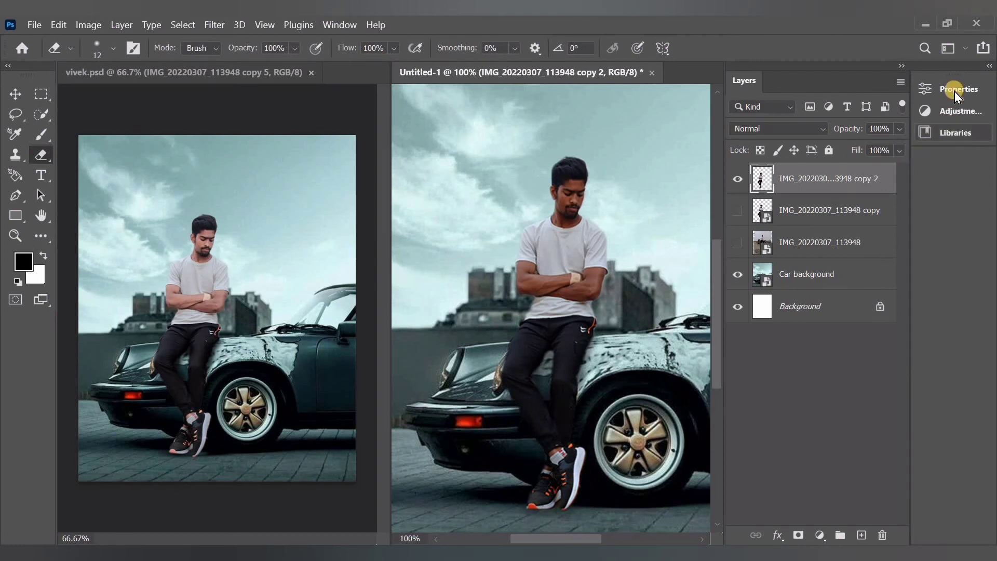
- Add a Selective Color adjustment clipped to the man's layer and set its Reds to Cyan -70, Magenta +10 and Black -100%
click(819, 160)
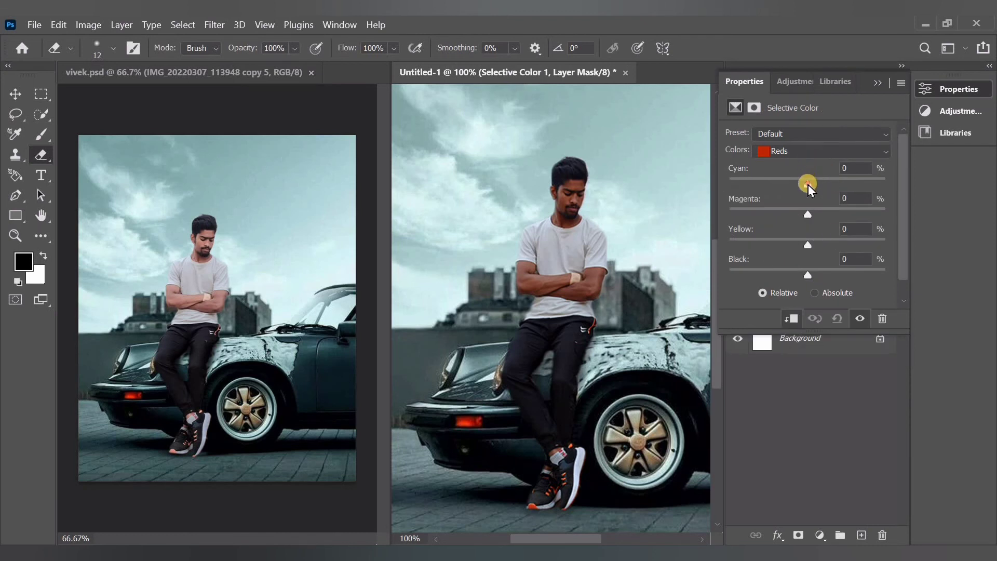
drag(737, 184, 737, 184)
key(ctrl+z)
drag(808, 279, 711, 279)
drag(808, 244, 729, 240)
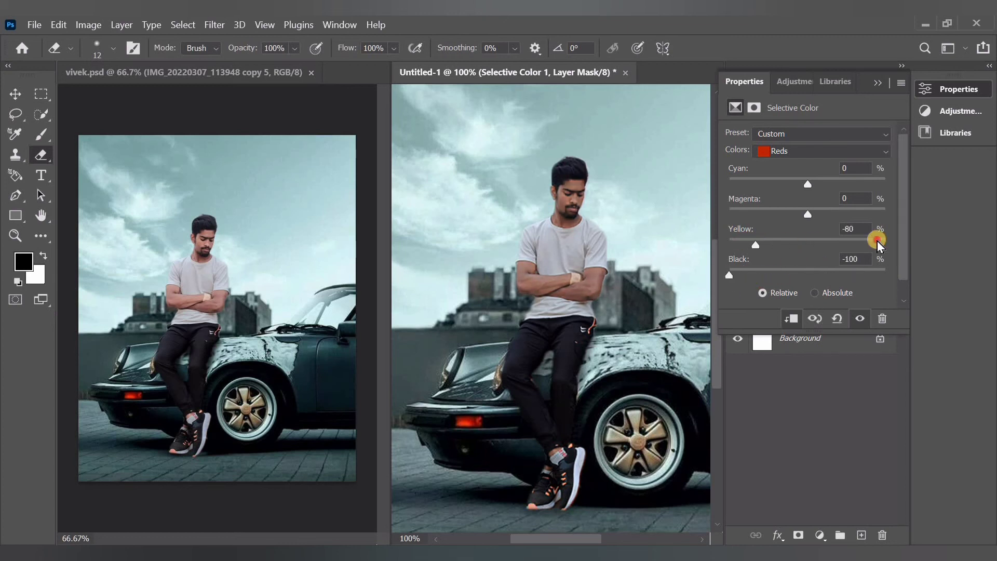
key(ctrl+z)
mouse_move(808, 213)
mouse_down()
mouse_move(740, 213)
mouse_move(833, 215)
mouse_move(714, 210)
mouse_move(816, 221)
mouse_up()
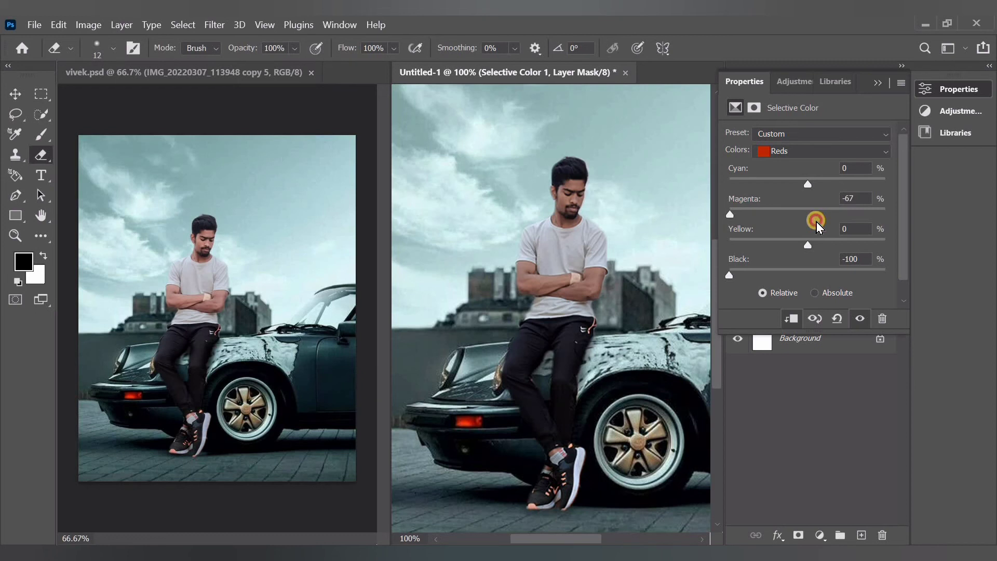
click(753, 188)
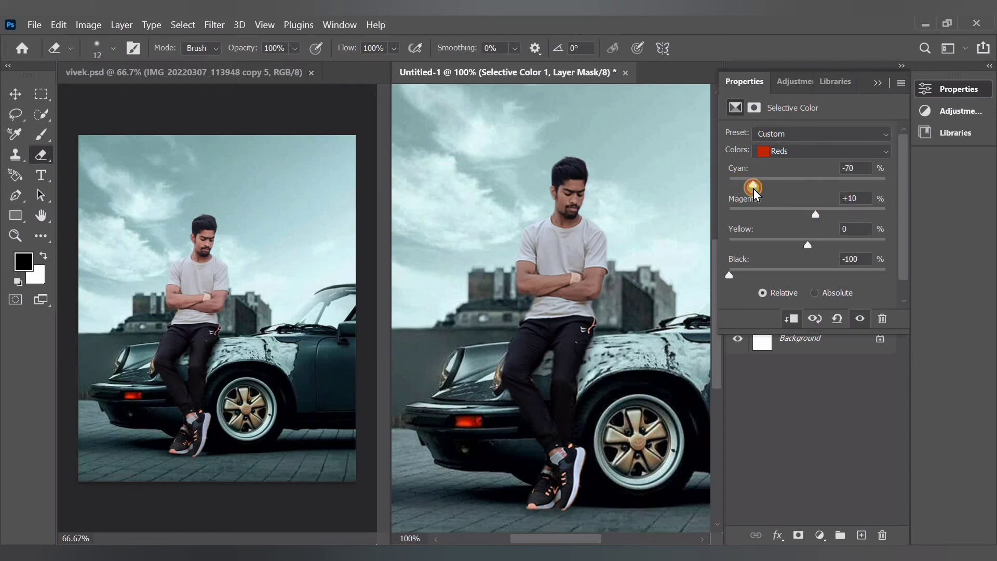
- Set the Black amount of the Blacks range to +2% in the Selective Color adjustment
click(803, 153)
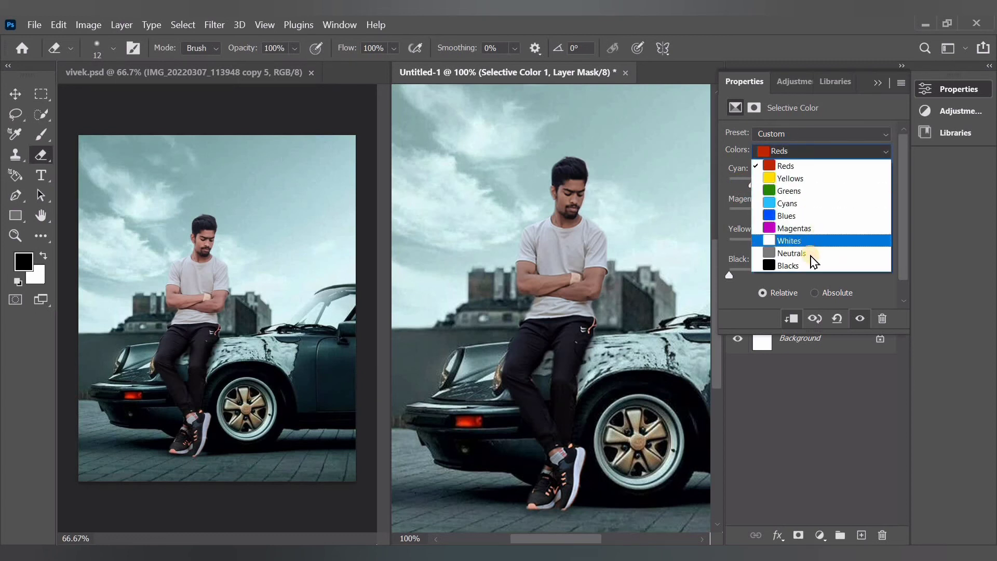
click(807, 265)
drag(807, 276, 808, 278)
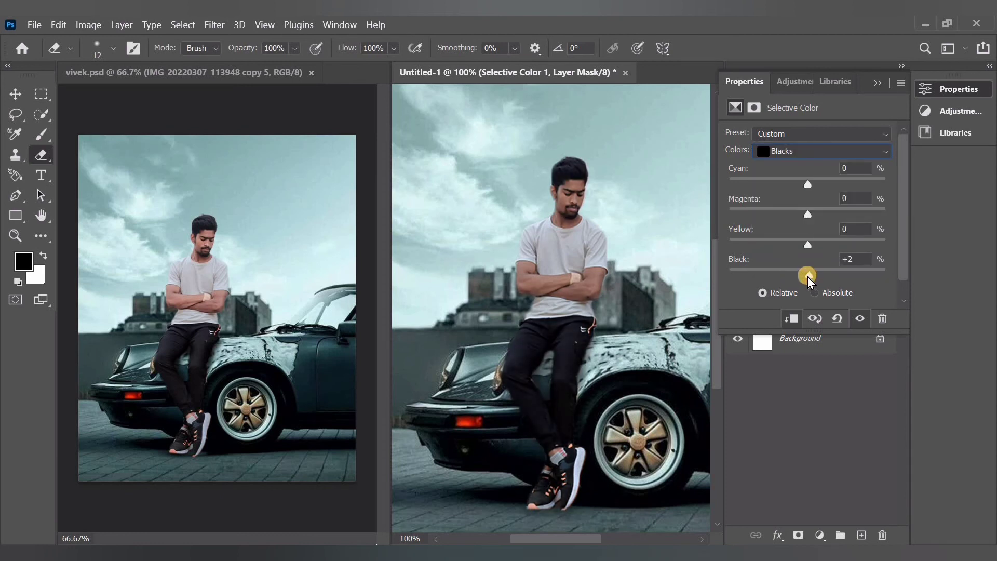
- Set the Yellows range of the Selective Color adjustment to Magenta -58, Yellow -45 and Black -98%
click(804, 153)
click(812, 178)
click(756, 274)
drag(757, 279, 732, 276)
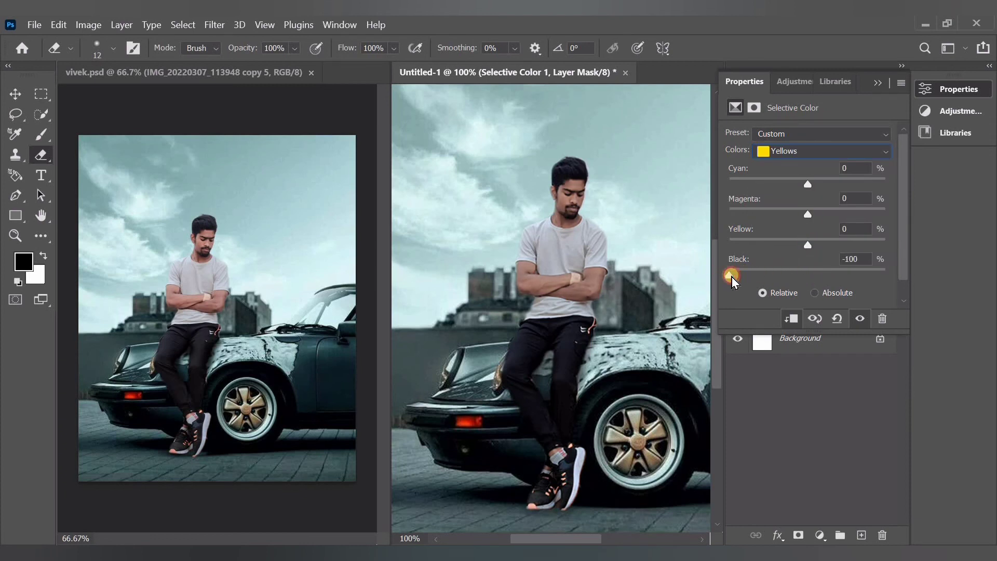
click(801, 247)
drag(803, 252, 828, 248)
click(773, 245)
click(805, 215)
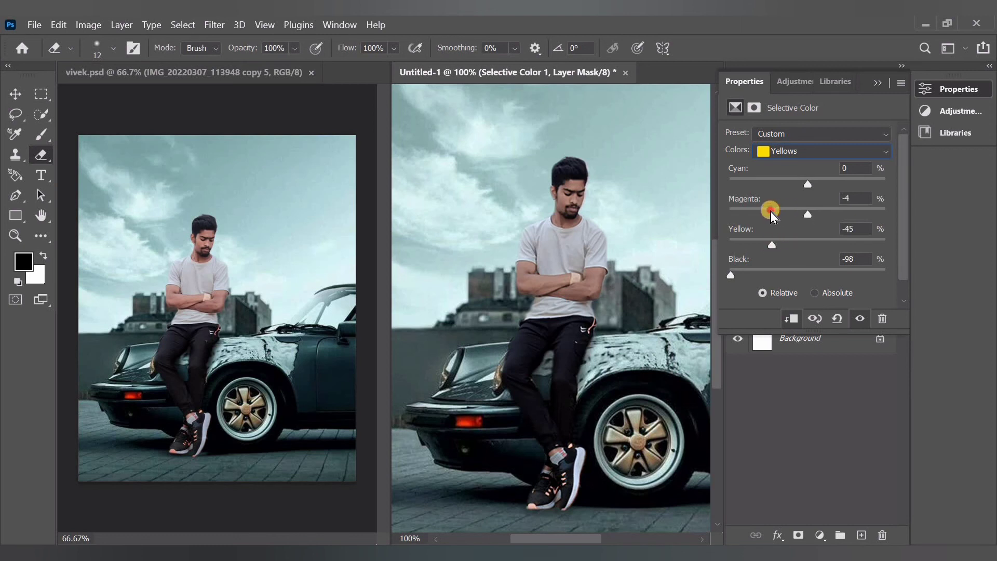
mouse_move(773, 216)
mouse_down()
mouse_move(837, 216)
mouse_move(753, 211)
mouse_move(812, 216)
mouse_move(762, 215)
mouse_up()
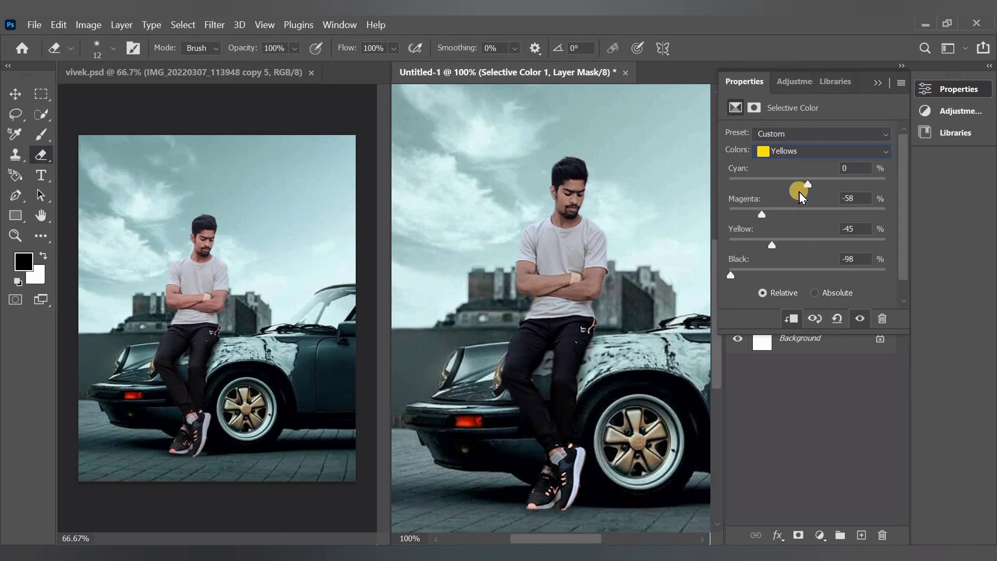
click(798, 185)
- Set the Blues range to Cyan +35, Magenta +20, Yellow -1 and Black +49%, and close the adjustment's settings
click(804, 157)
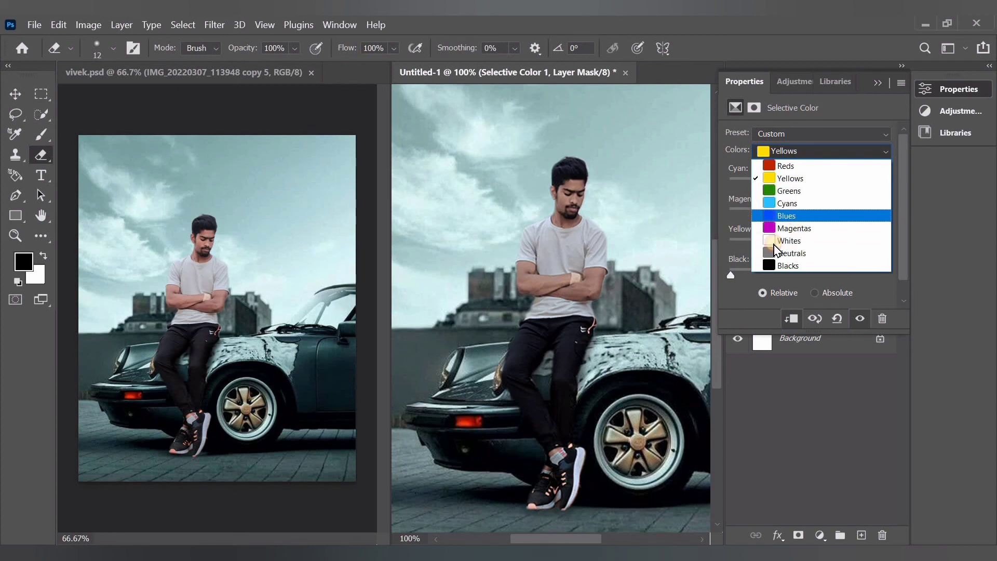
click(808, 215)
drag(798, 192, 846, 269)
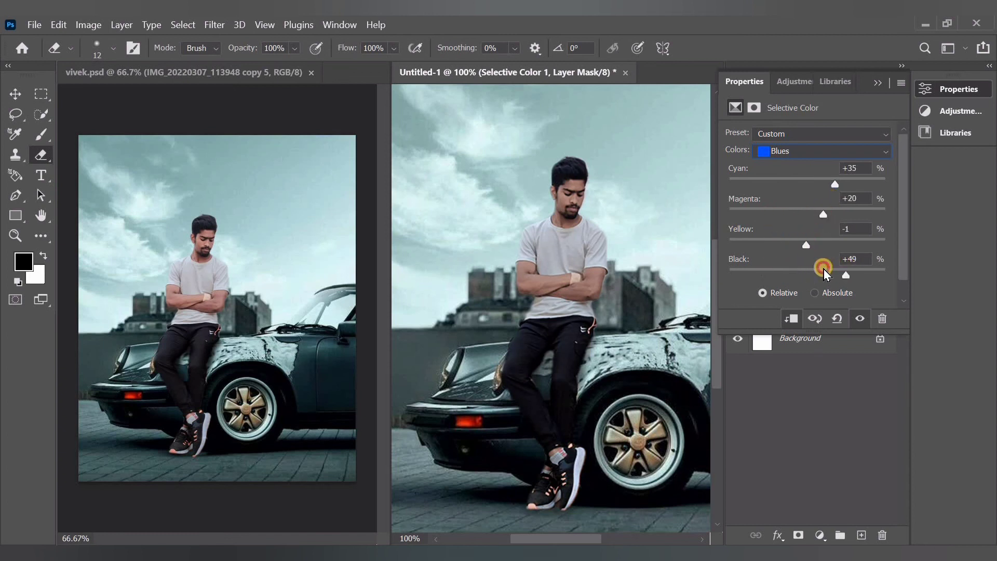
click(878, 83)
- Add a second Selective Color adjustment directly above the man's layer and clip it to that layer
click(884, 207)
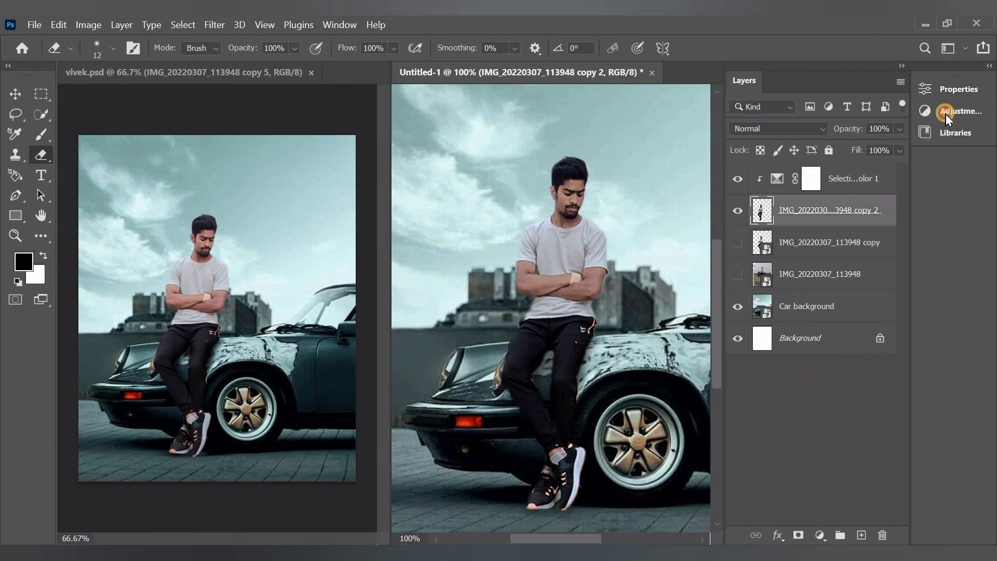
click(946, 112)
click(817, 161)
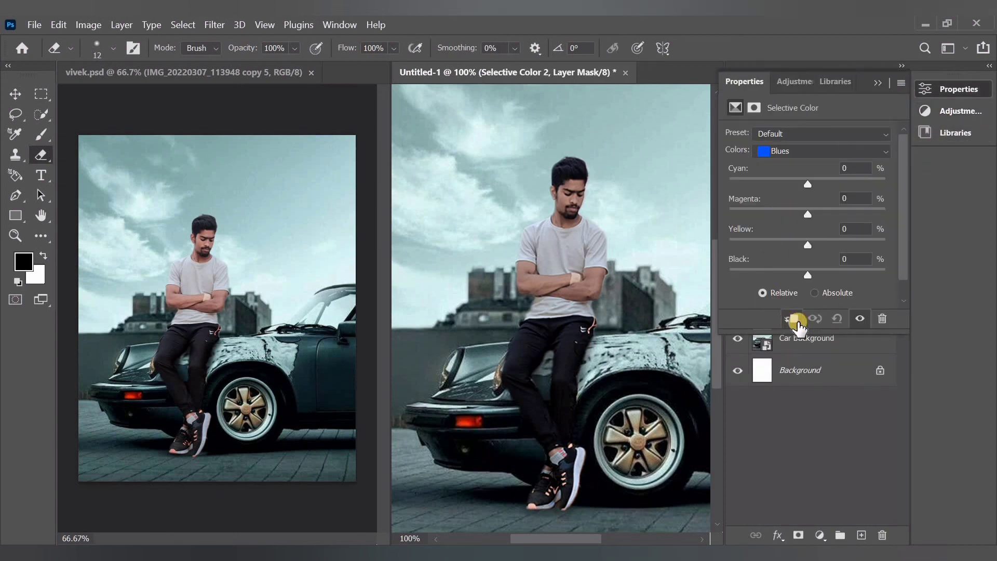
click(791, 323)
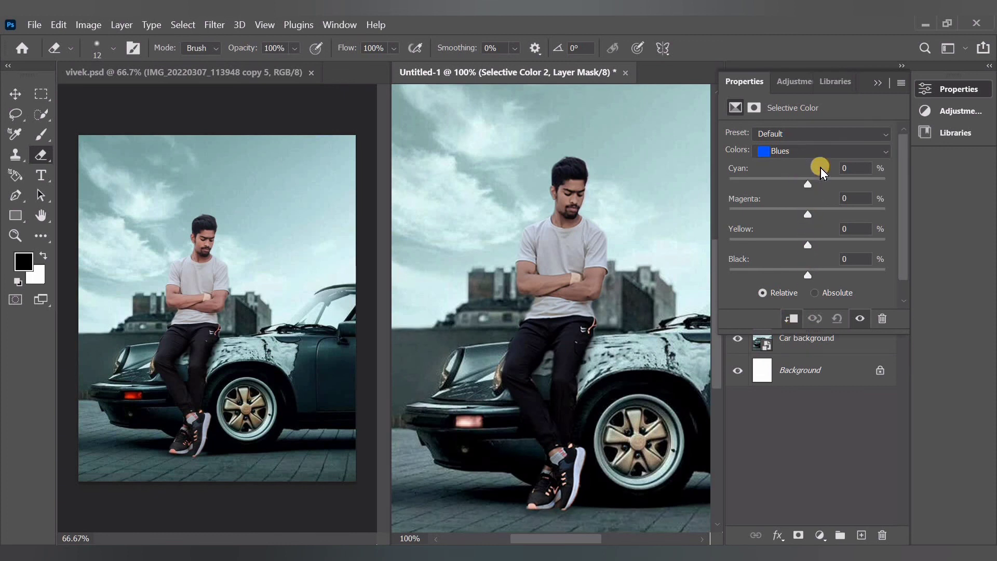
- Set the Reds' Black amount to -41% in the second Selective Color adjustment, close its settings and deselect the layers
click(821, 151)
click(780, 152)
drag(775, 276, 774, 273)
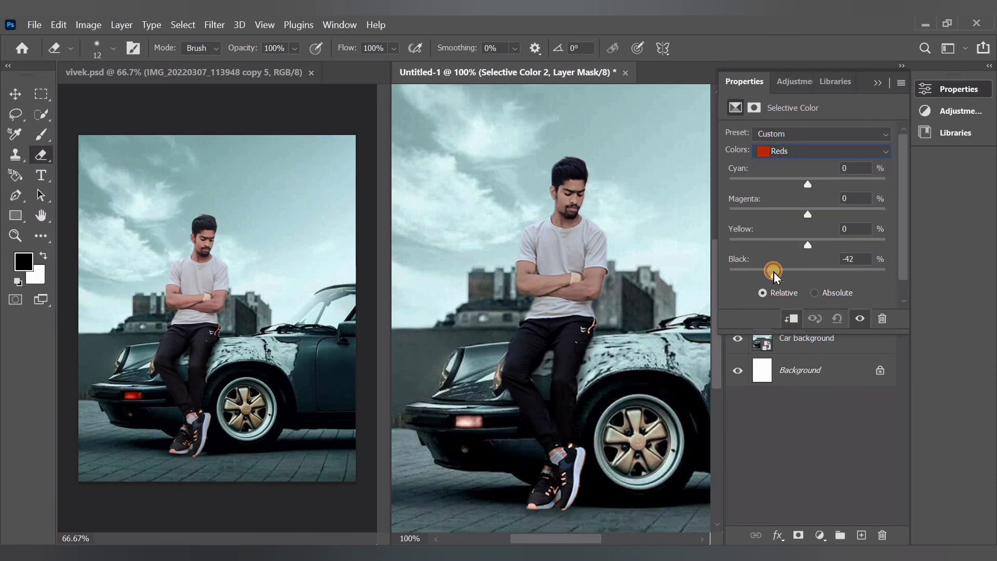
key(ctrl+minus)
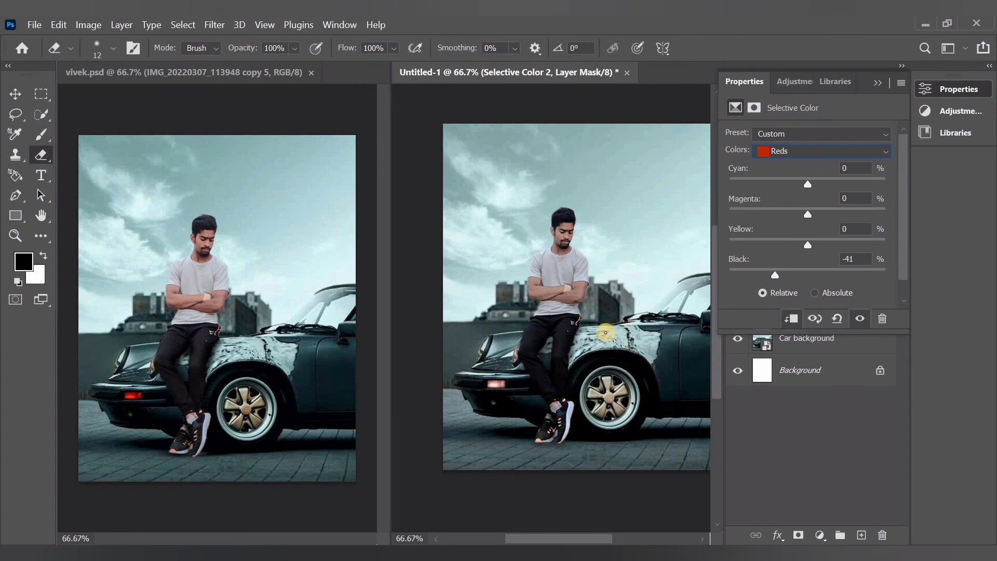
drag(593, 540, 601, 539)
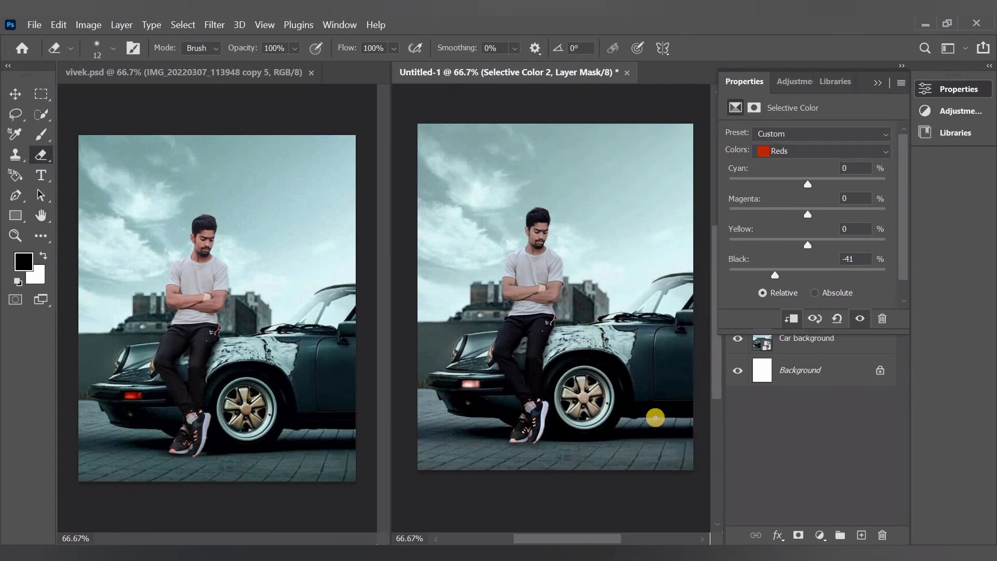
click(879, 84)
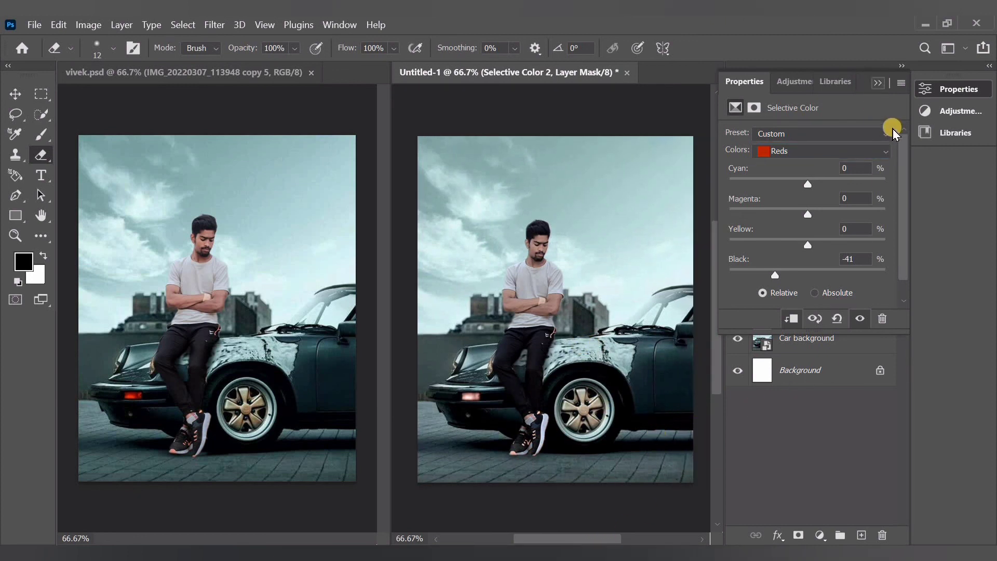
click(878, 83)
click(847, 491)
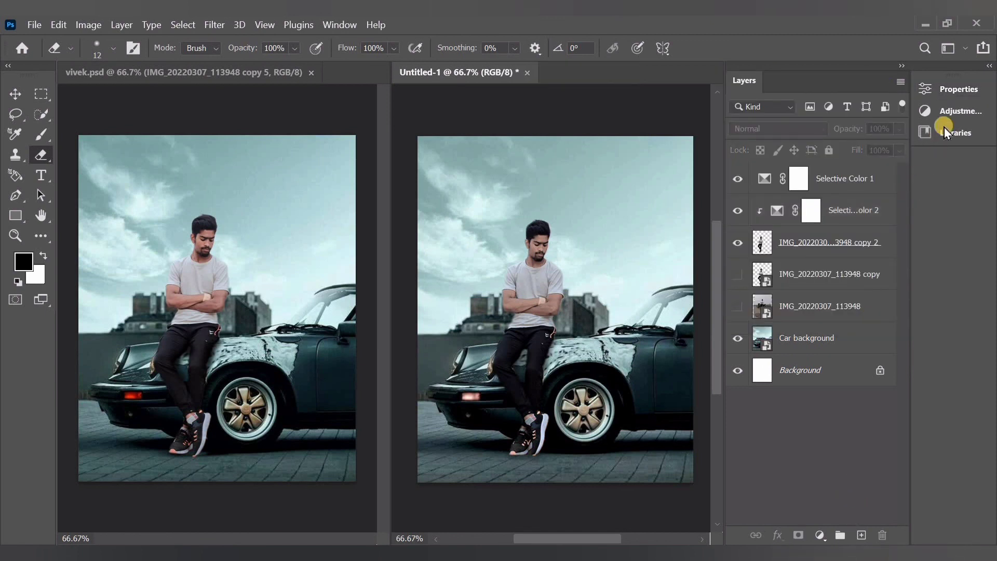
- Add an unclipped third Selective Color adjustment on top, setting its Reds to Magenta +7% with slightly reduced Cyan, and switch to the Move tool
click(854, 169)
click(816, 160)
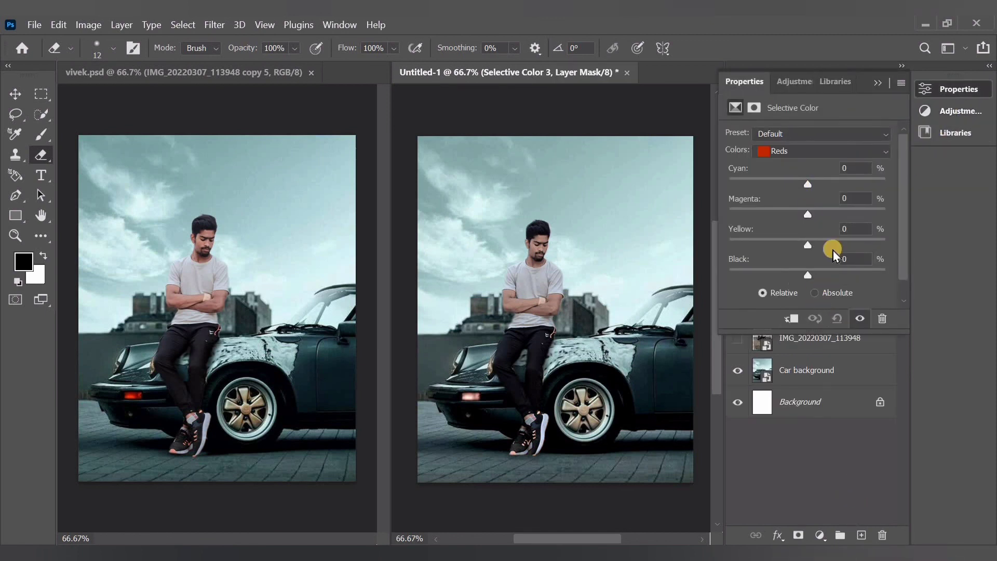
drag(806, 182, 790, 182)
drag(762, 212, 814, 214)
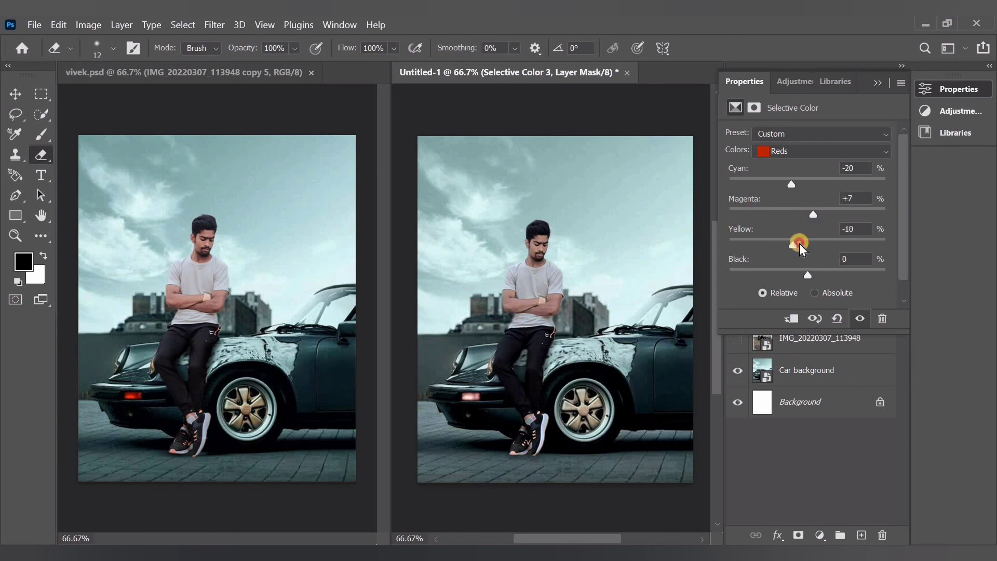
drag(801, 245, 798, 276)
mouse_move(792, 183)
mouse_down()
mouse_move(780, 182)
mouse_move(795, 183)
mouse_up()
scroll(648, 286, down, 1)
click(877, 85)
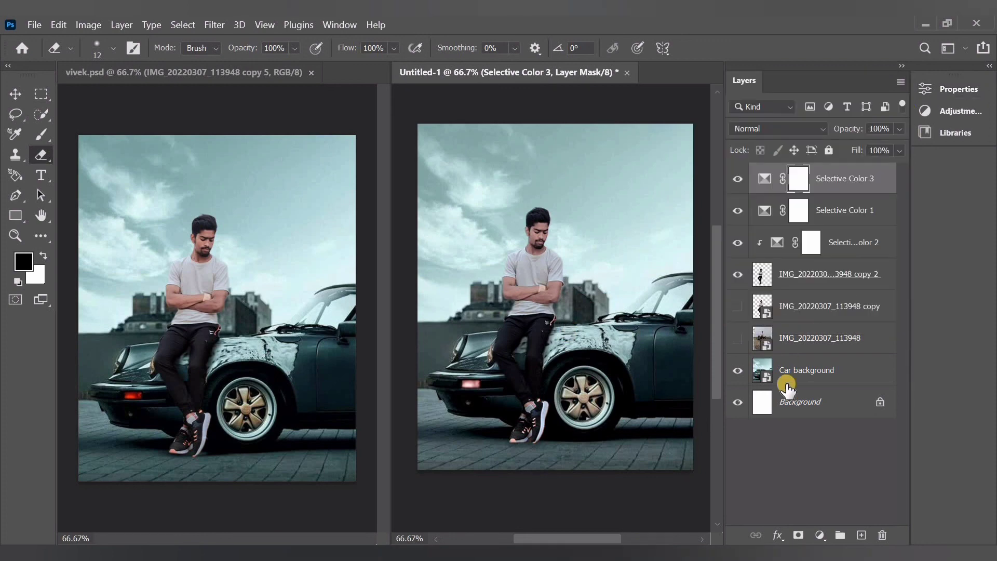
click(790, 445)
click(14, 95)
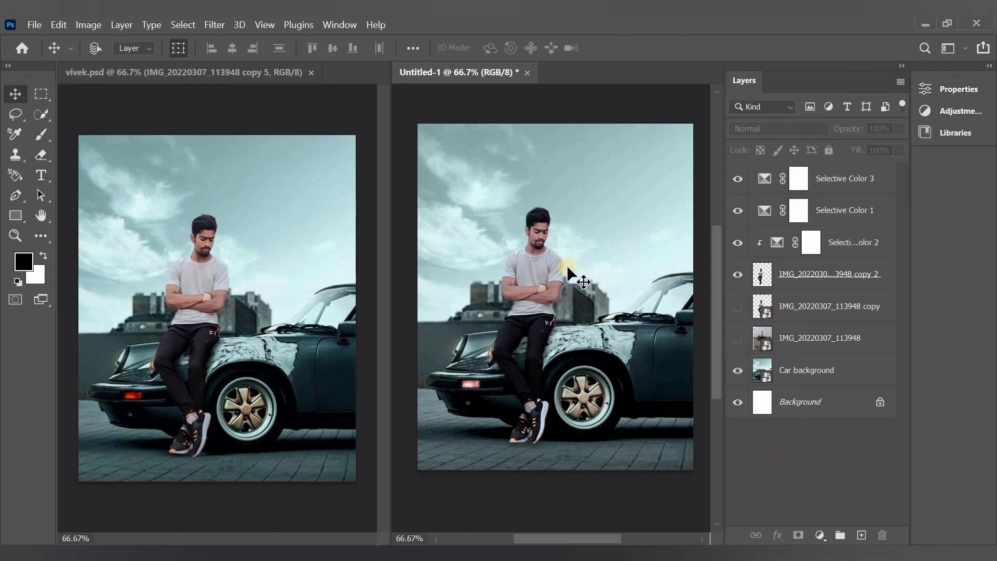